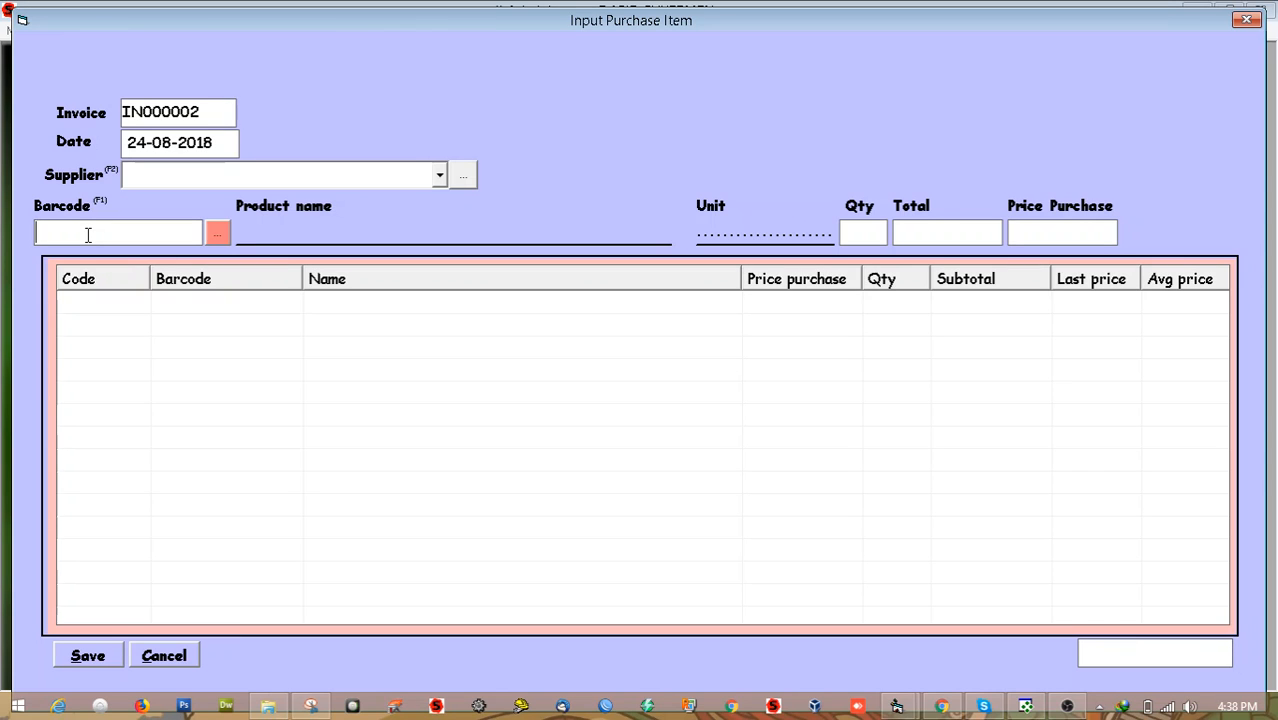
# Add BEEF MEAT to the purchase with a quantity of 10000 and a purchase price of 5,000.
pyautogui.press('F1')
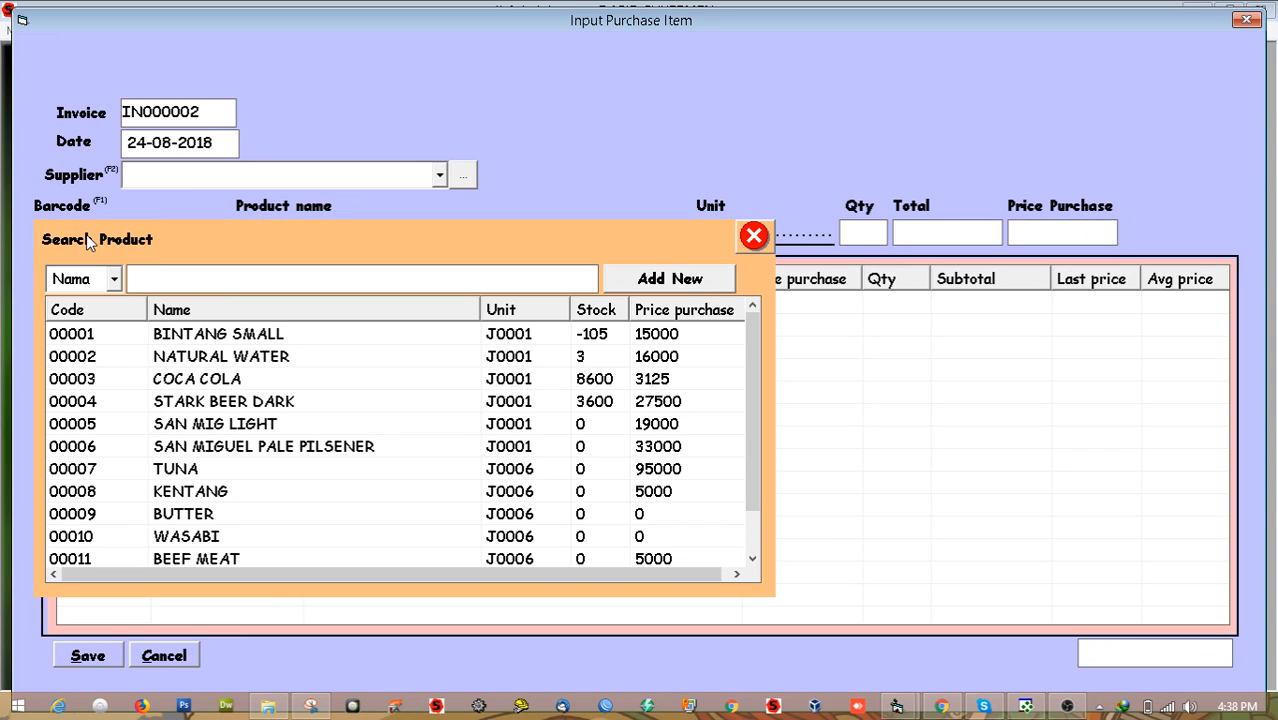
pyautogui.write('beef')
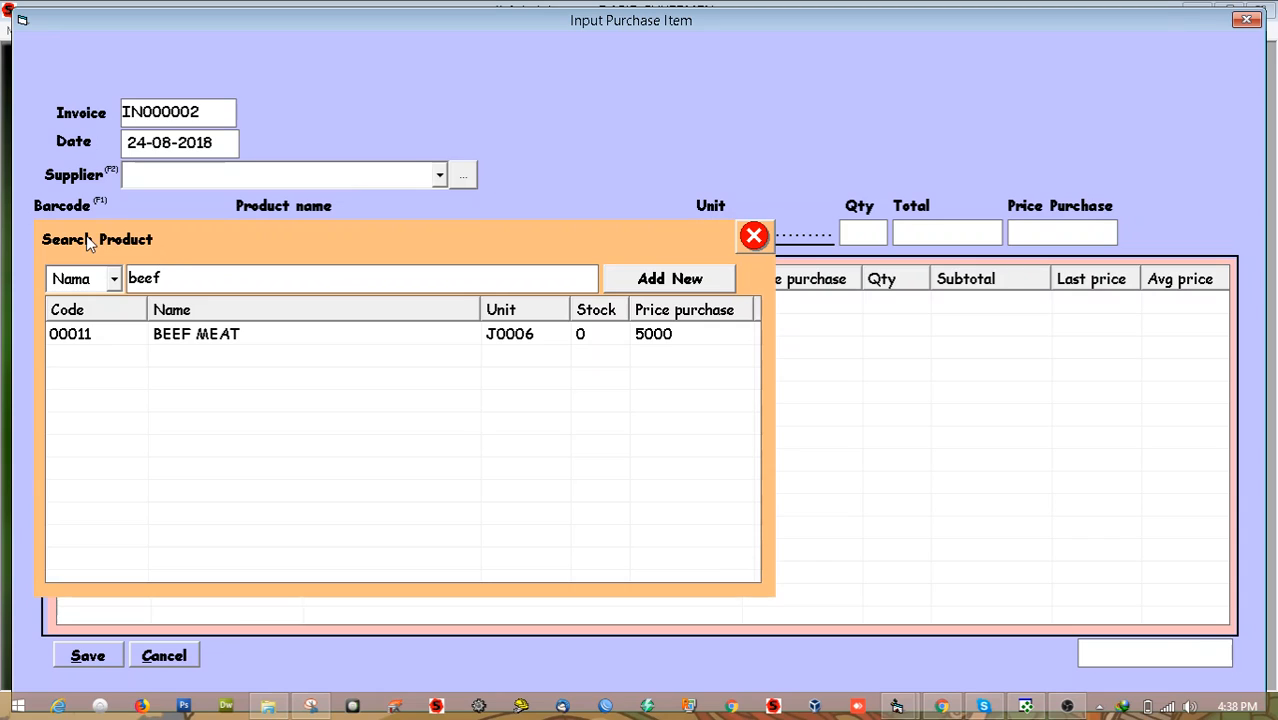
pyautogui.doubleClick(228, 347)
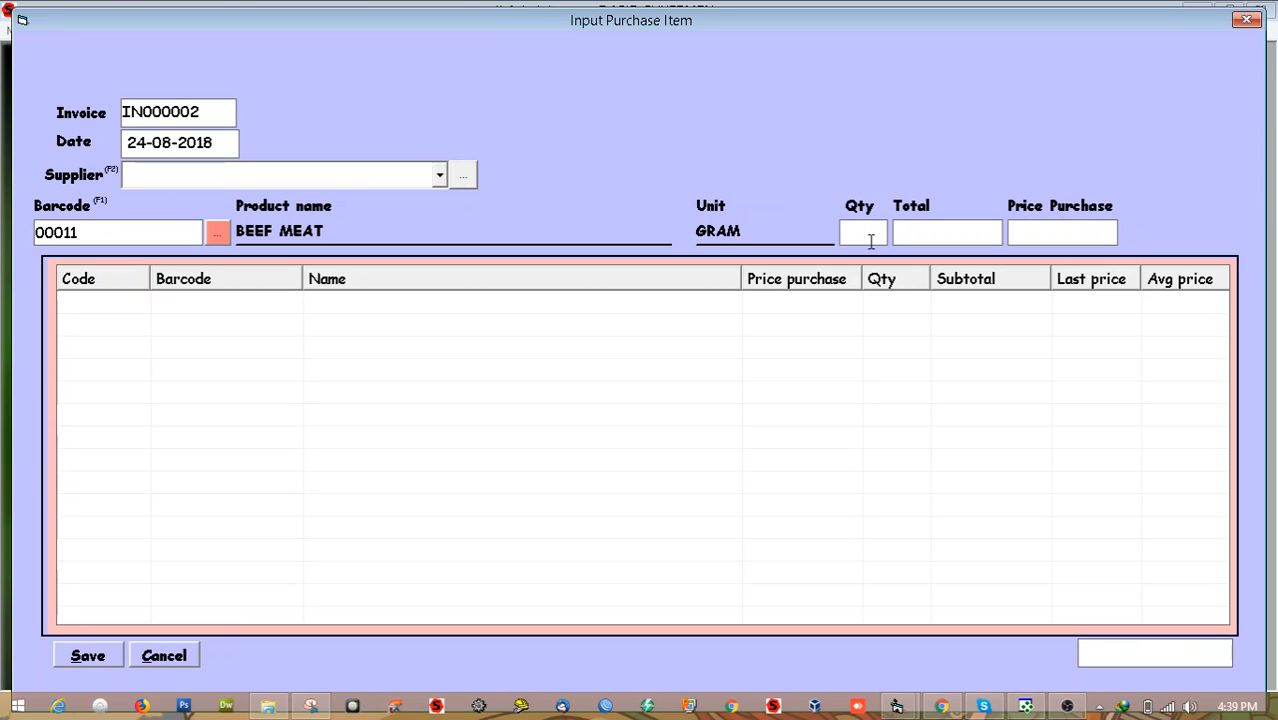
pyautogui.write('10000')
pyautogui.press('Return')
pyautogui.click(866, 232)
pyautogui.click(1059, 234)
pyautogui.write('5,000')
pyautogui.press('Return')
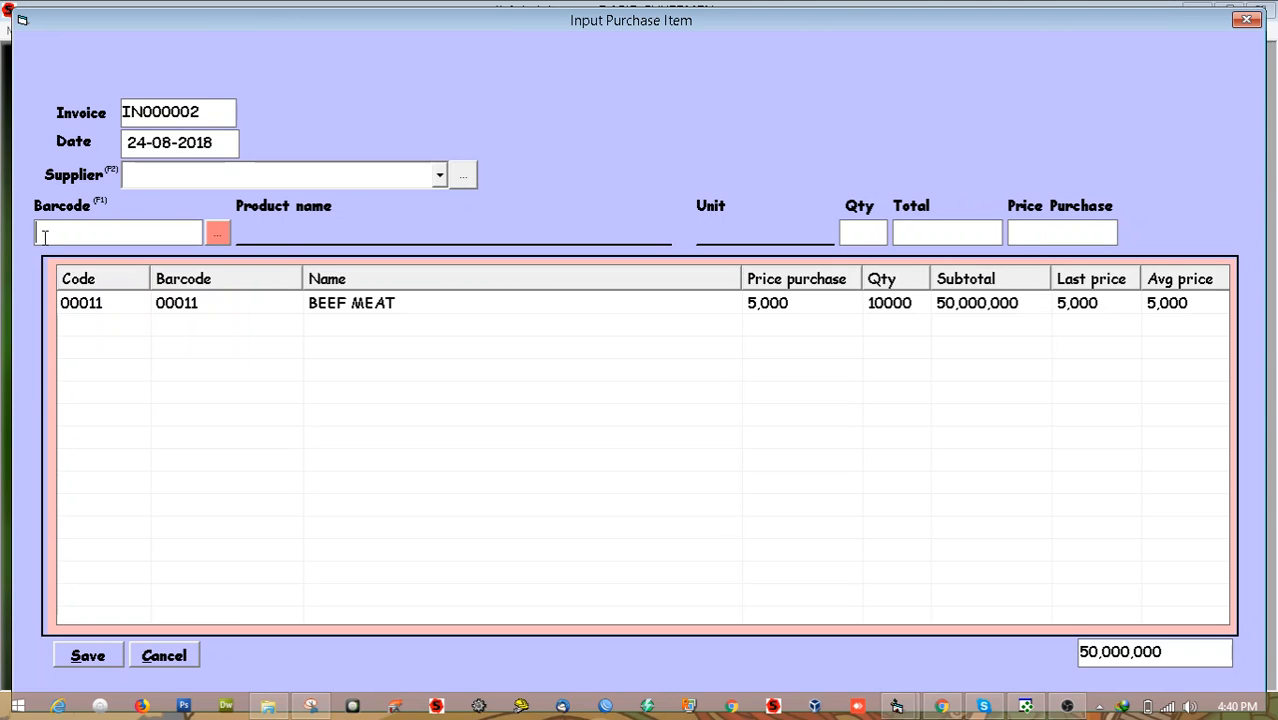
# Add CHICKEN MEAT to the purchase with a quantity of 10000 and a purchase price of 5,000.
pyautogui.press('F1')
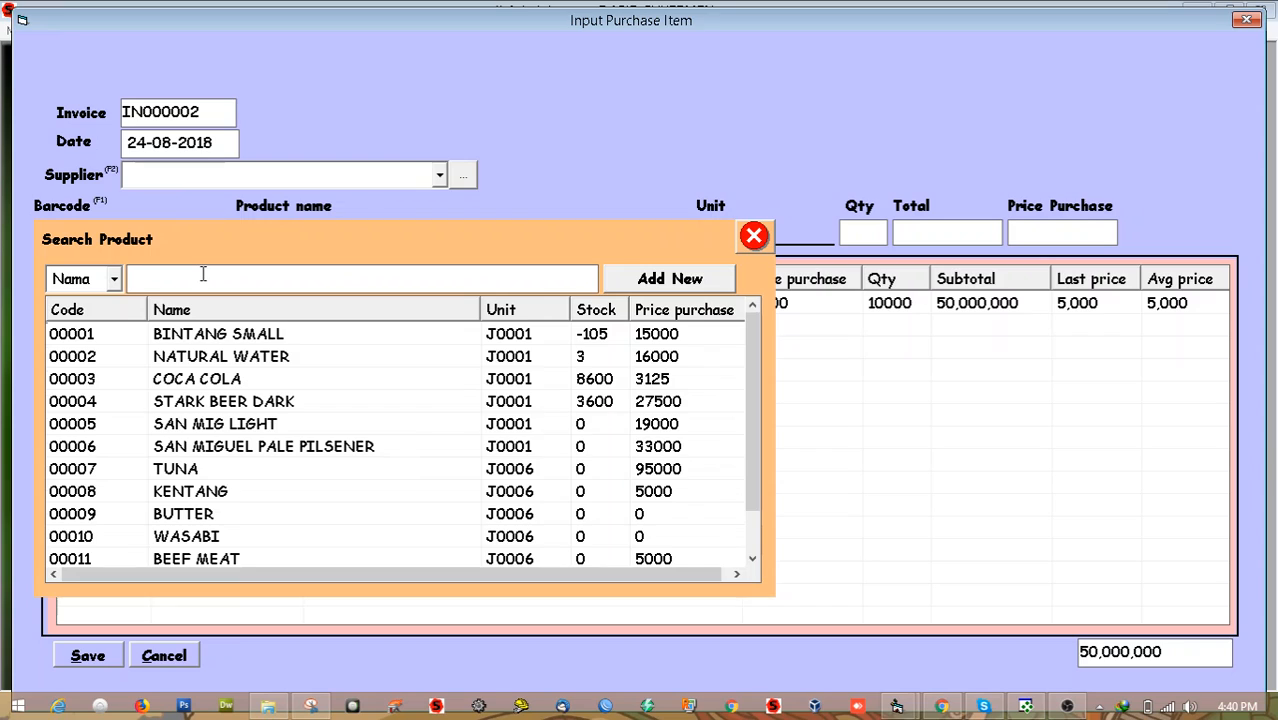
pyautogui.write('ch')
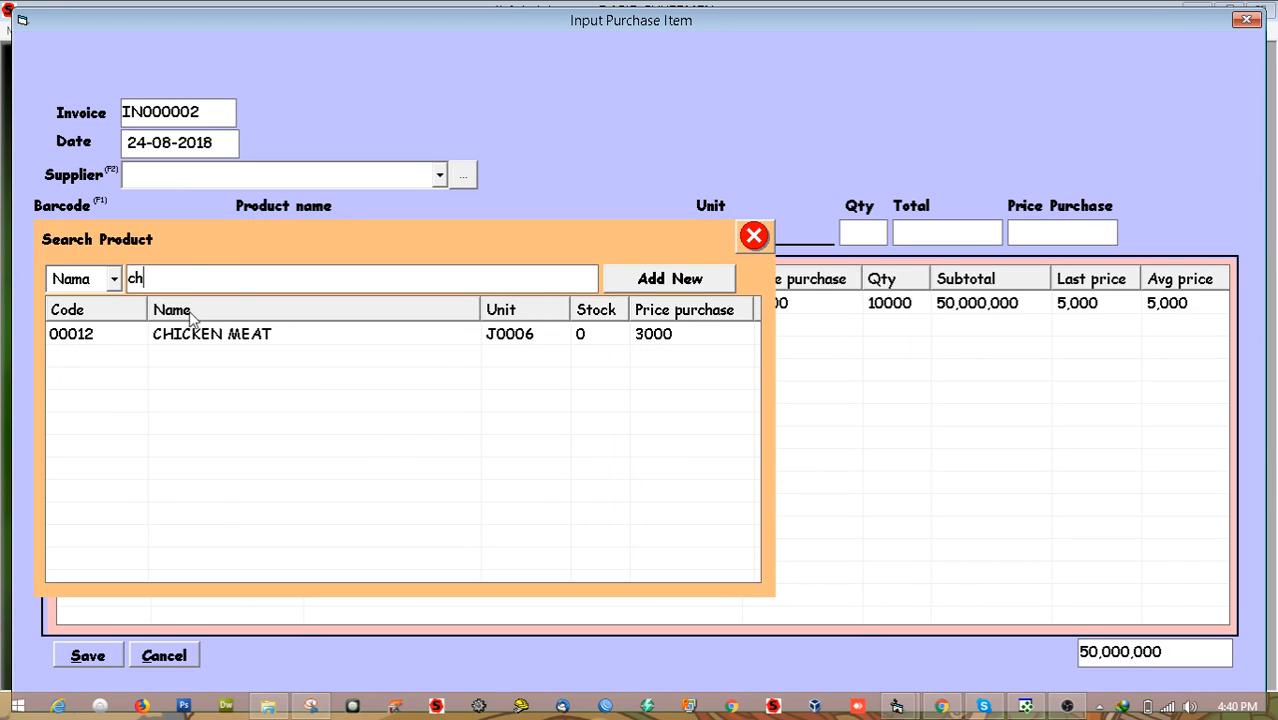
pyautogui.doubleClick(203, 335)
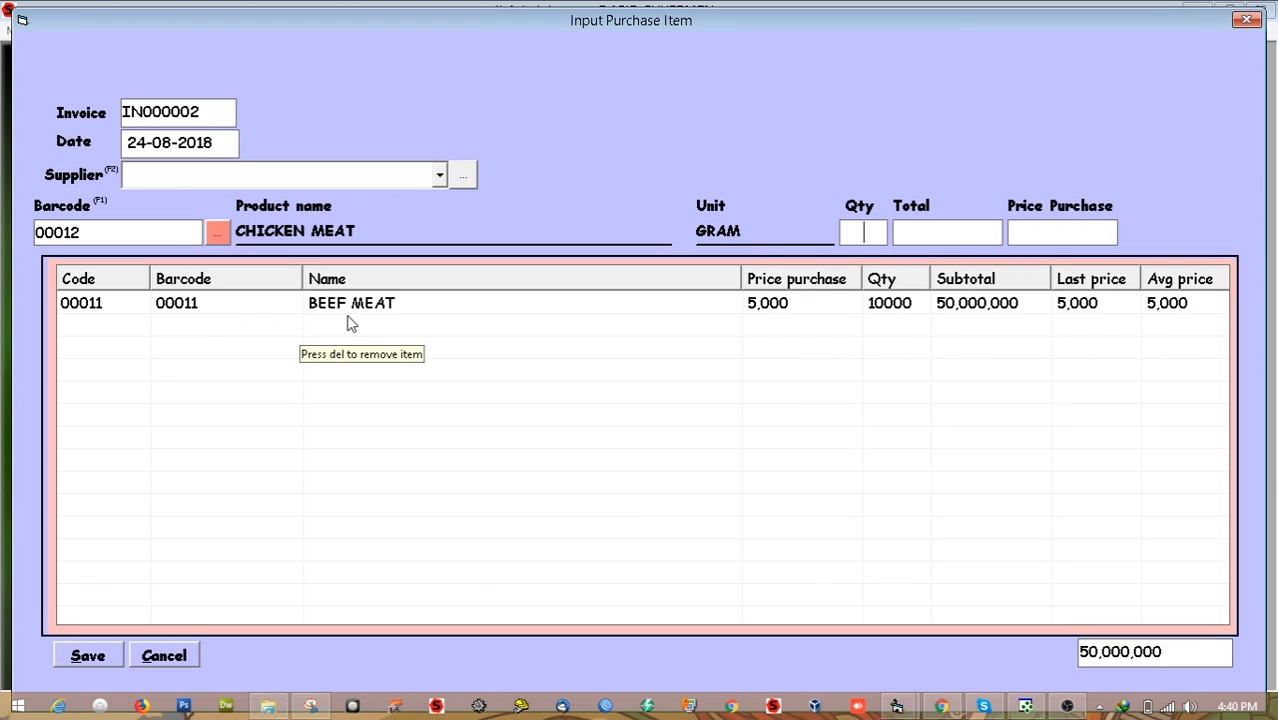
pyautogui.write('10')
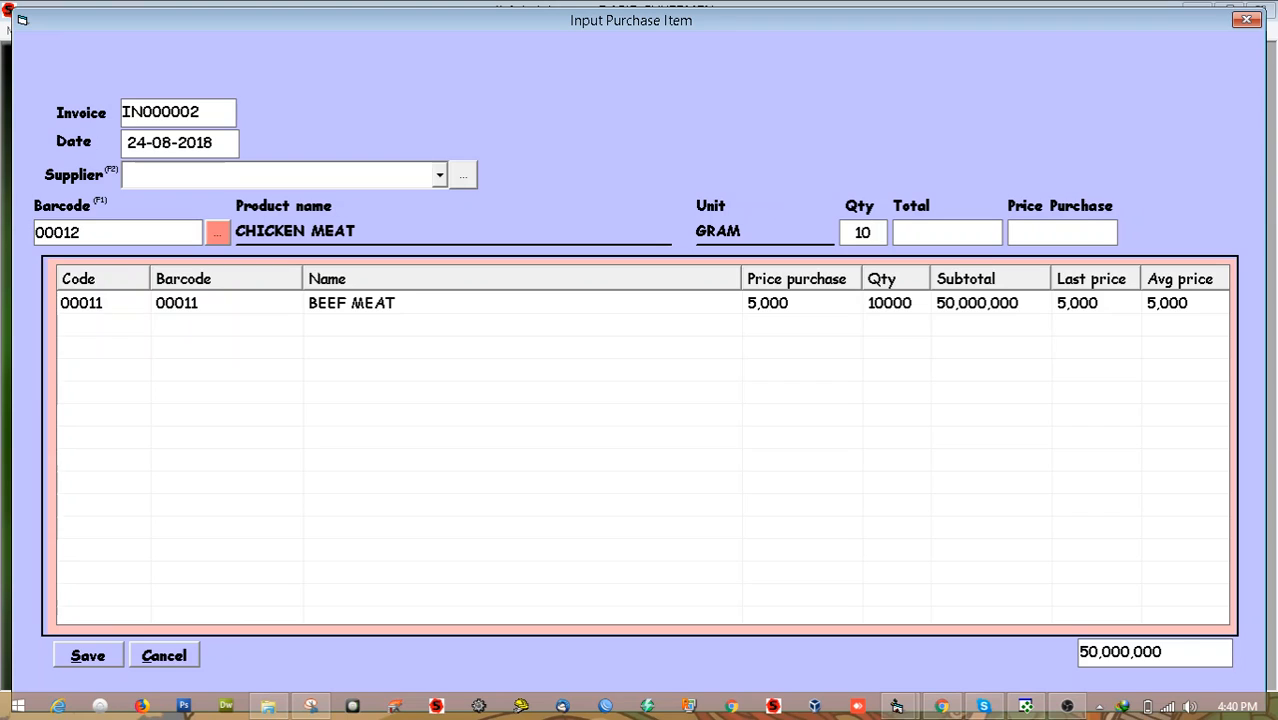
pyautogui.write('000')
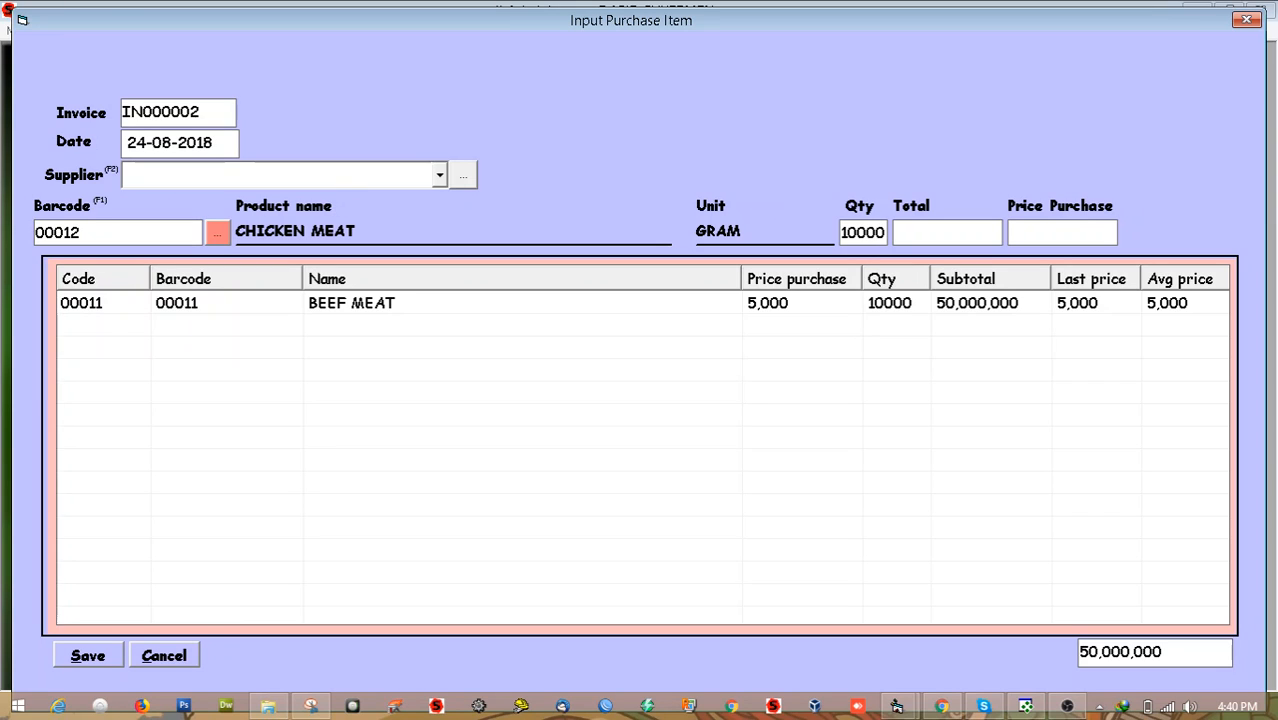
pyautogui.press('Return')
pyautogui.press('Return')
pyautogui.write('5,000')
pyautogui.press('Return')
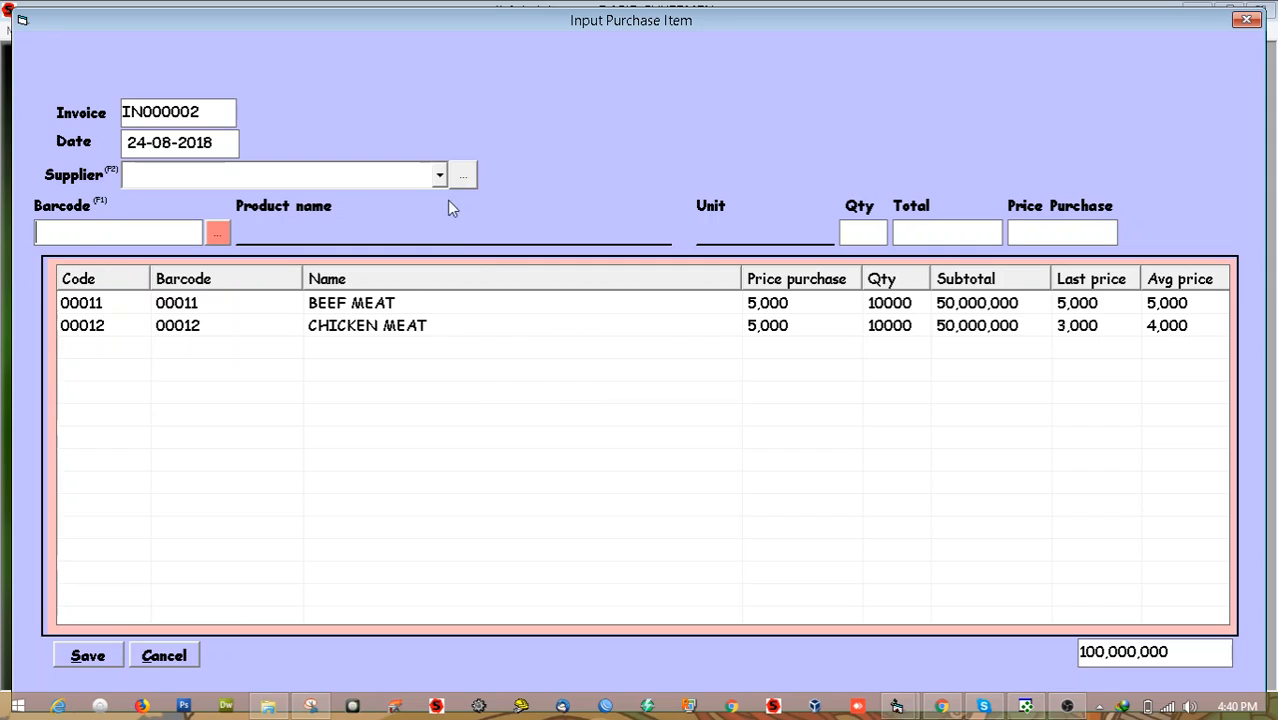
# Set the supplier to S0002 | AMATIL INDONESIA and save the purchase invoice.
pyautogui.click(440, 176)
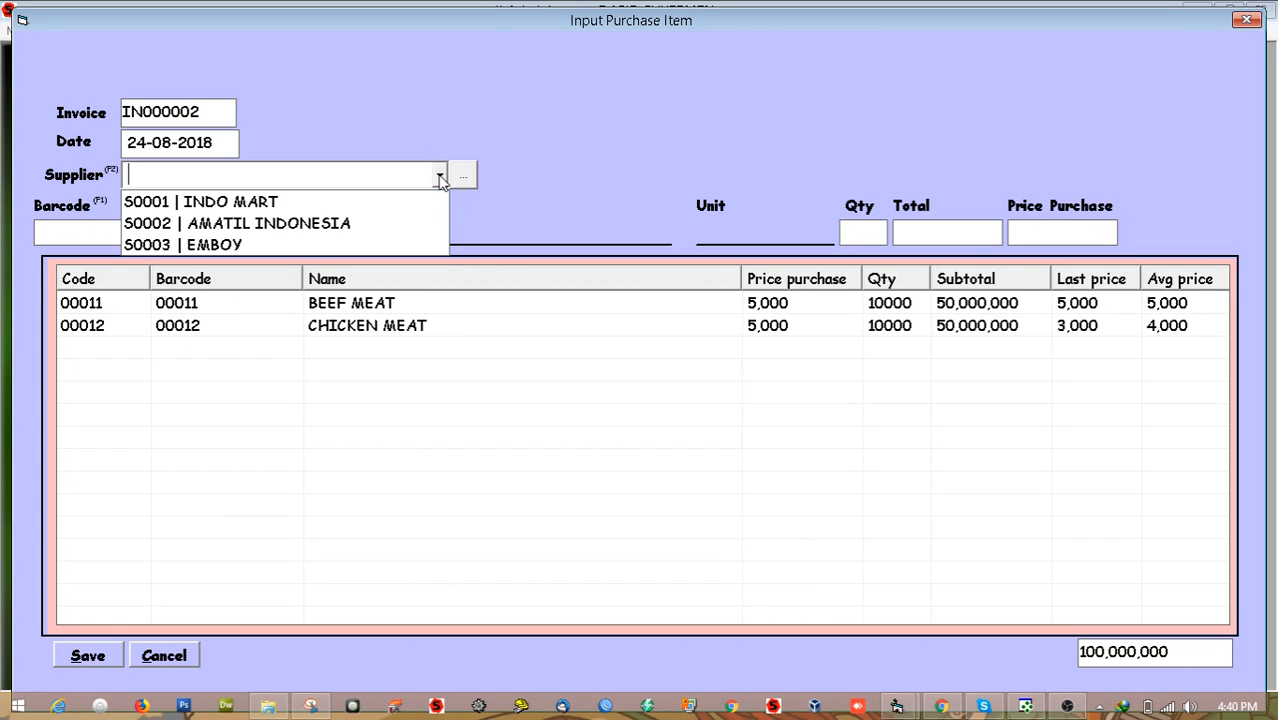
pyautogui.click(343, 237)
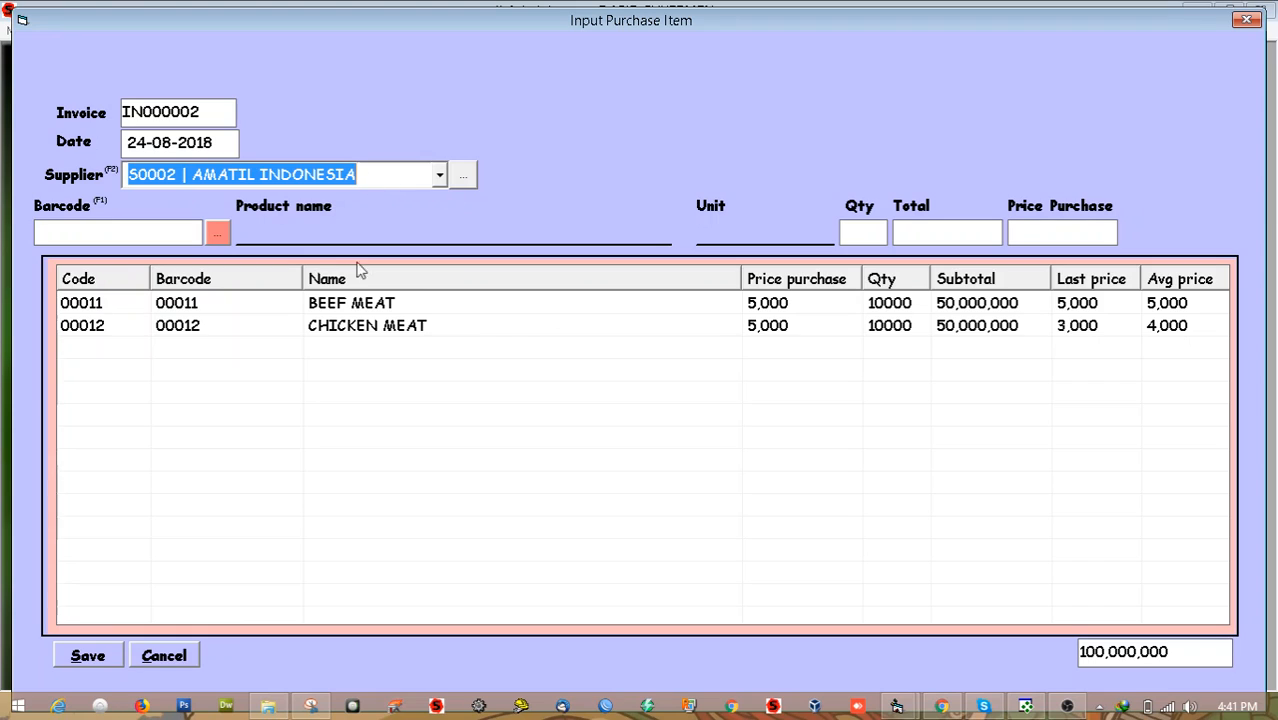
pyautogui.click(89, 656)
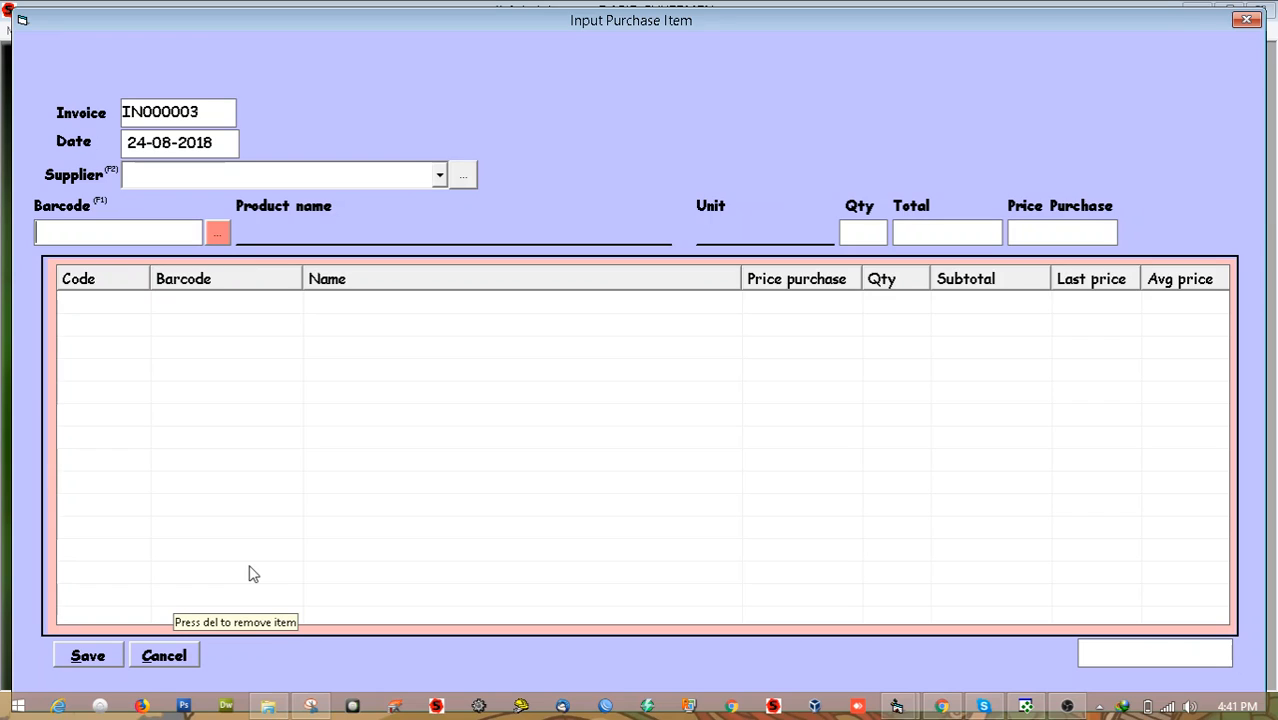
# Load the saved purchase invoice by changing the last digit of the invoice number to 2.
pyautogui.click(208, 113)
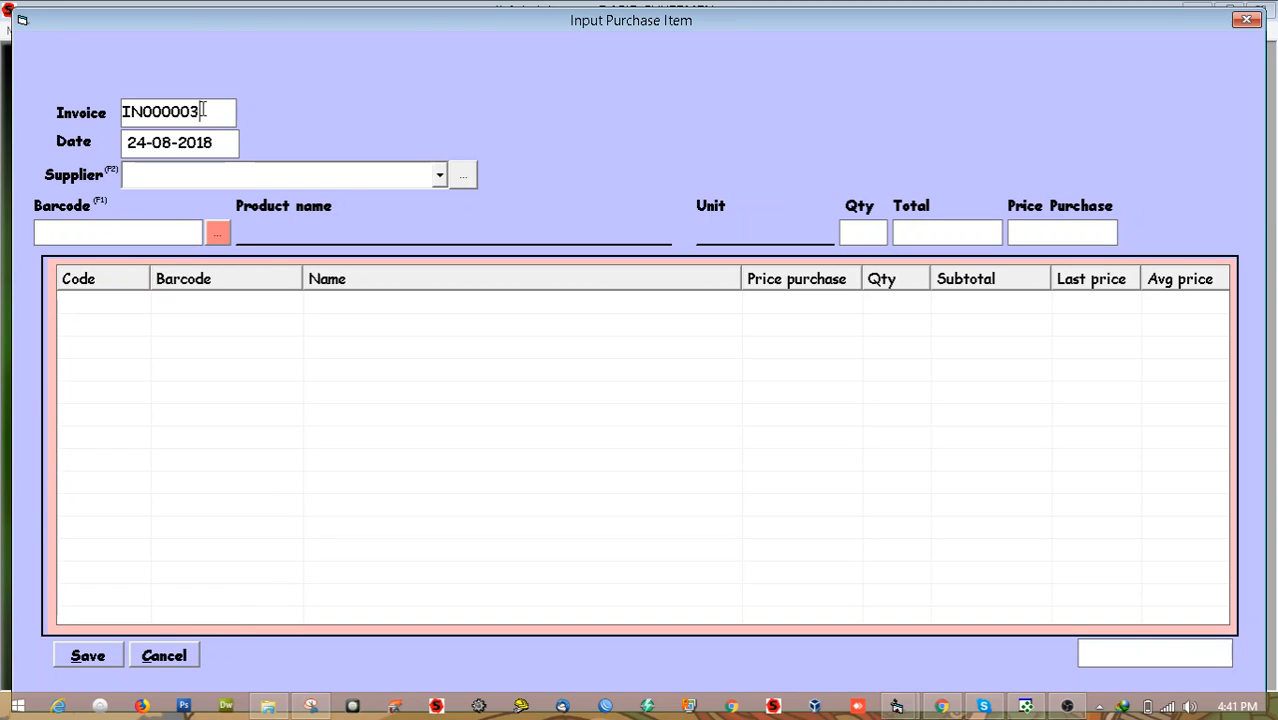
pyautogui.doubleClick(204, 111)
pyautogui.click(208, 112)
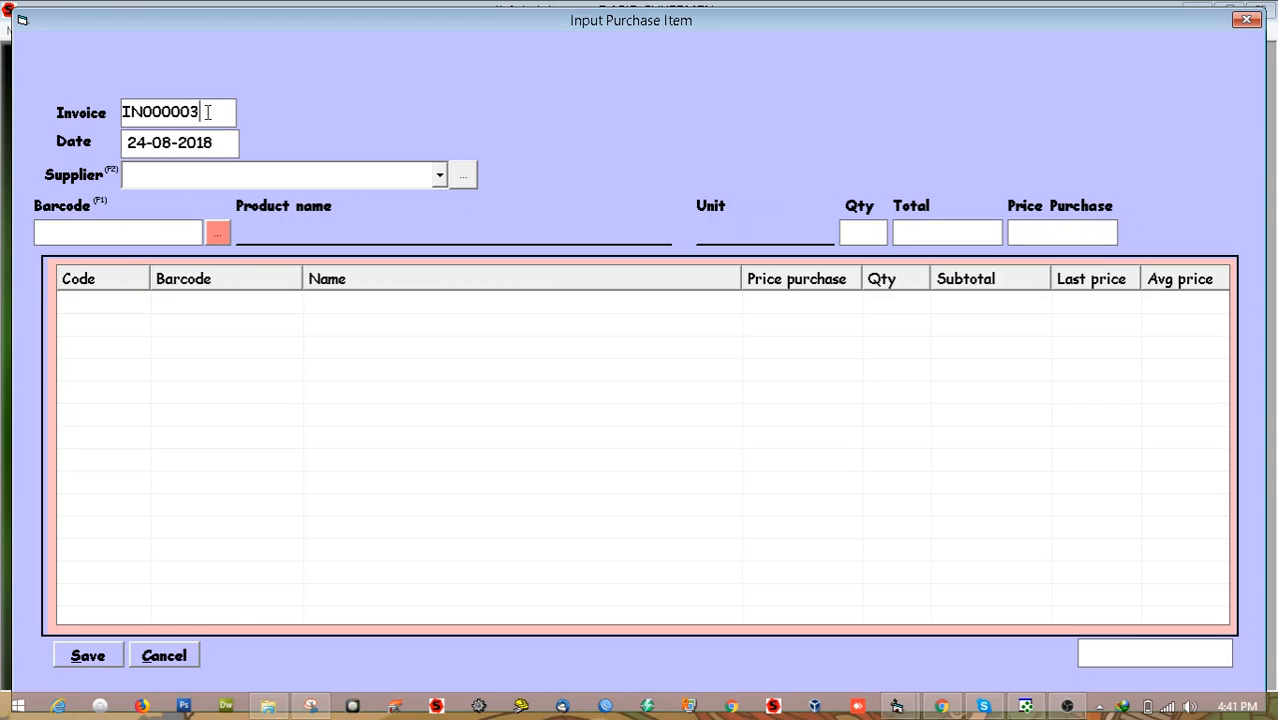
pyautogui.doubleClick(226, 113)
pyautogui.click(204, 118)
pyautogui.press('BackSpace')
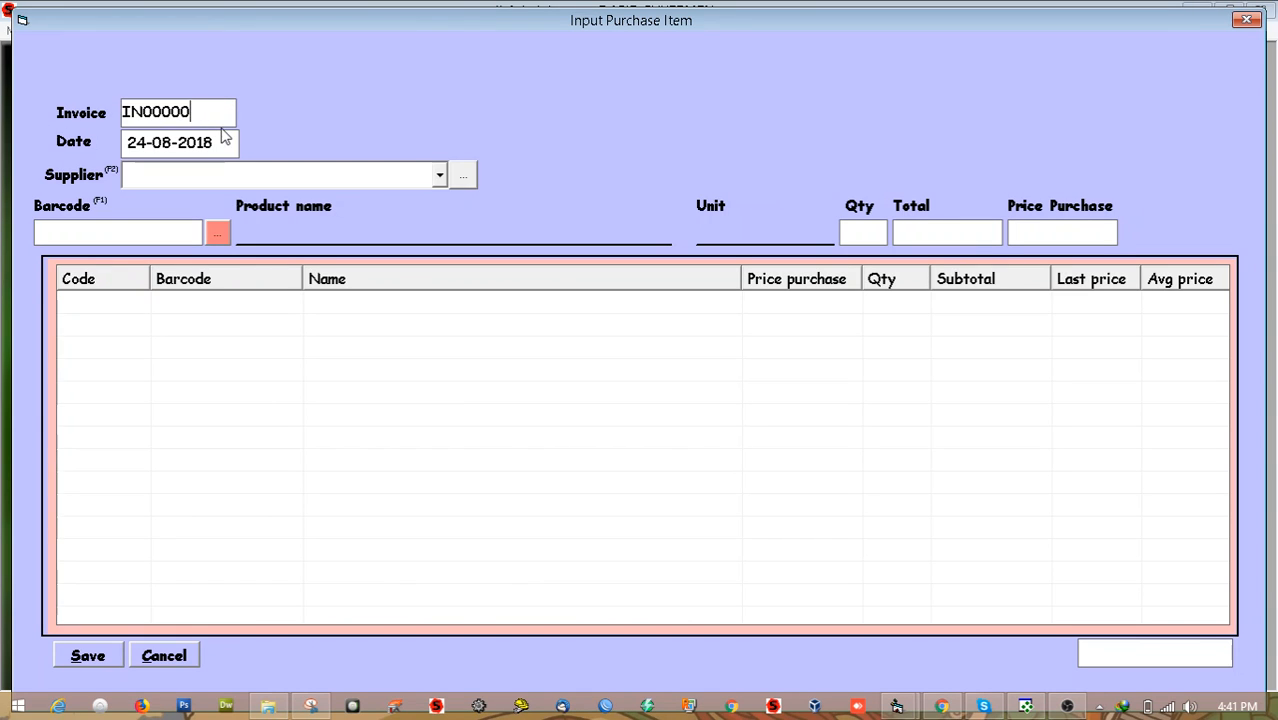
pyautogui.write('2')
pyautogui.press('Return')
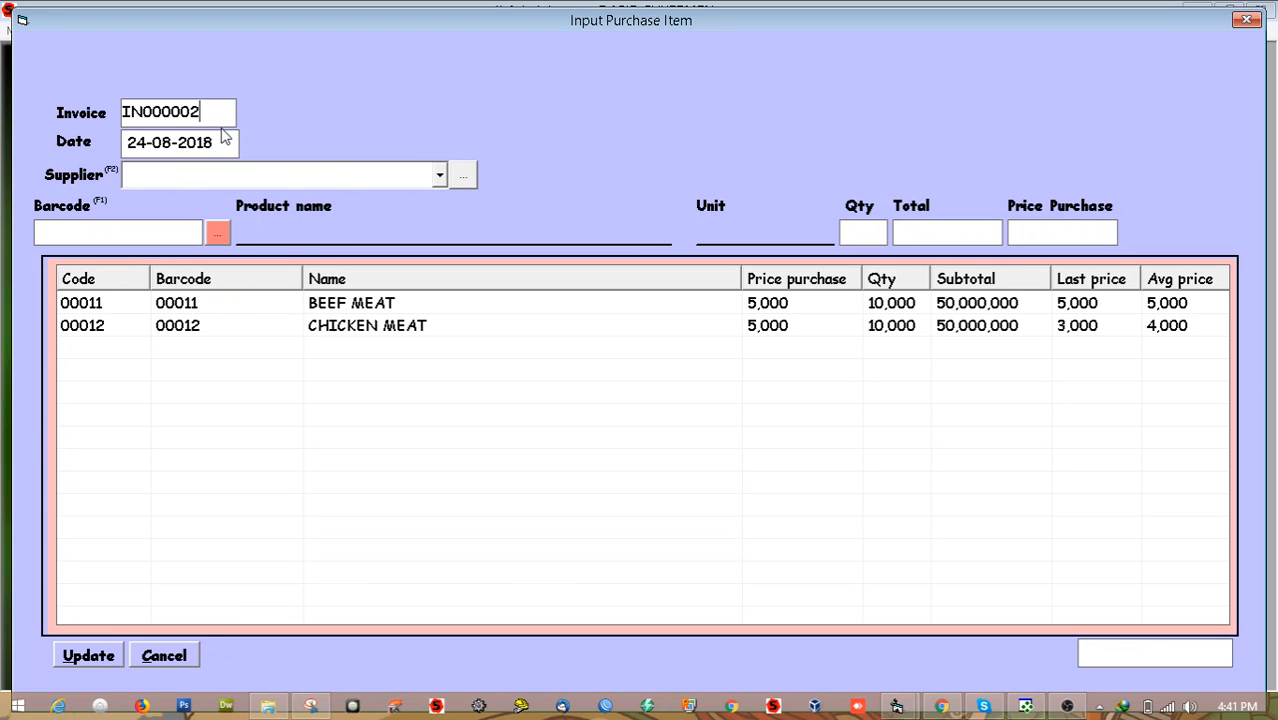
# Delete the CHICKEN MEAT item from the loaded invoice and confirm the deletion.
pyautogui.click(240, 302)
pyautogui.click(248, 325)
pyautogui.click(257, 303)
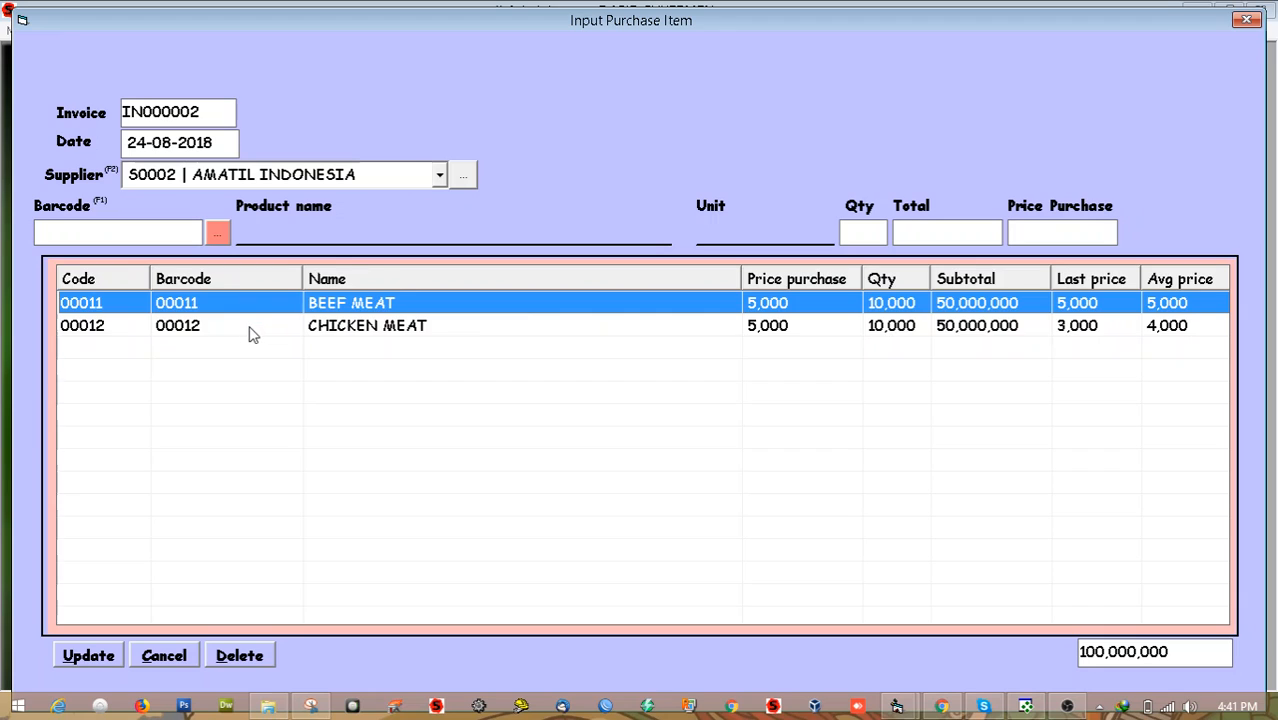
pyautogui.click(251, 328)
pyautogui.click(233, 300)
pyautogui.click(340, 324)
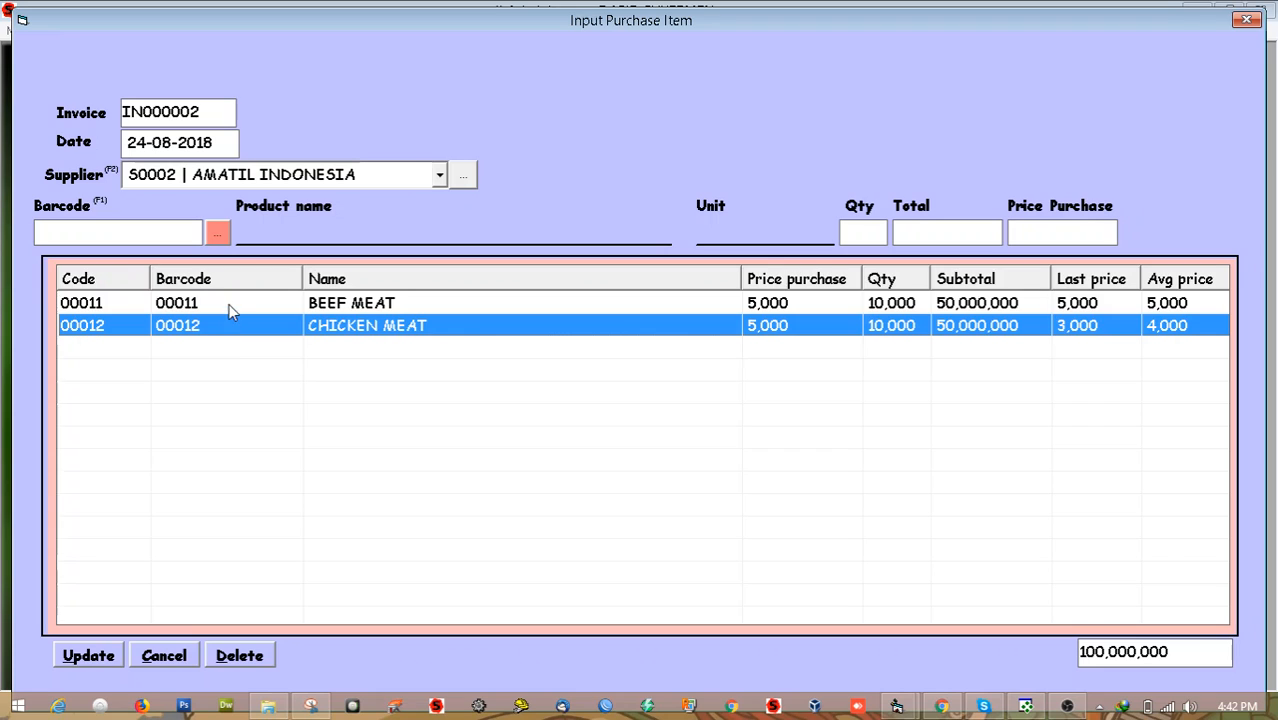
pyautogui.click(229, 310)
pyautogui.click(230, 330)
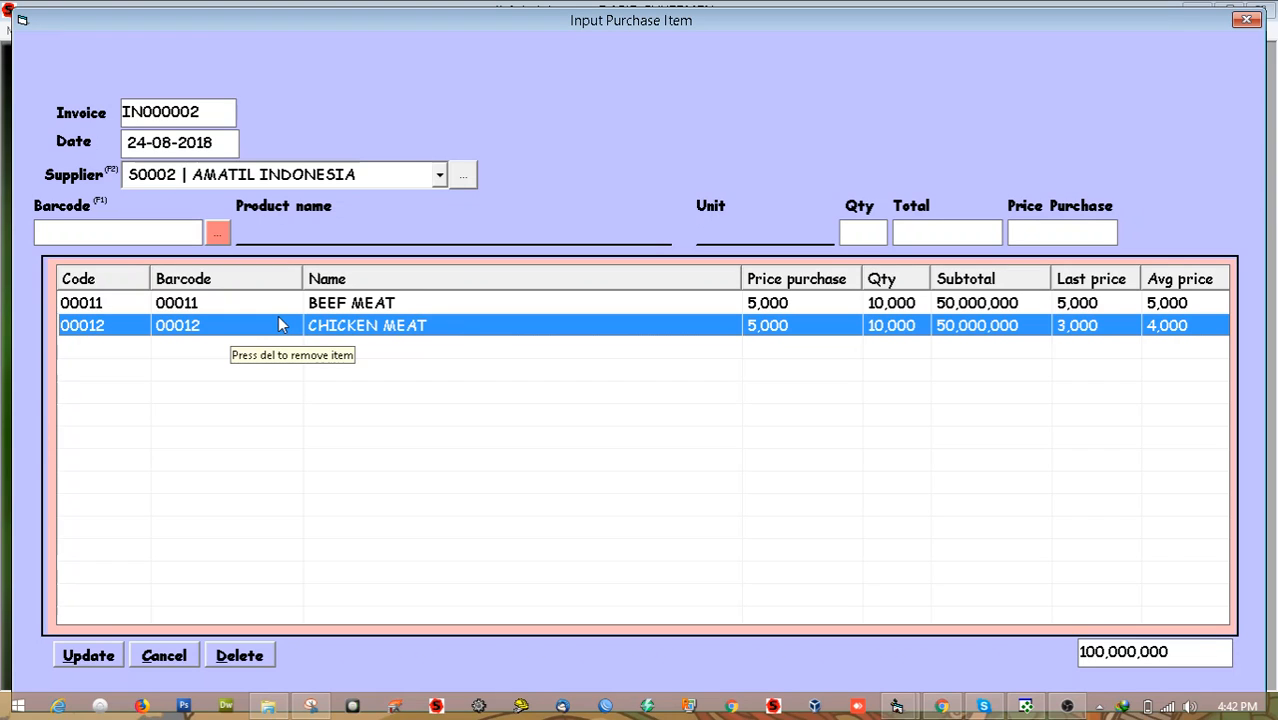
pyautogui.press('Delete')
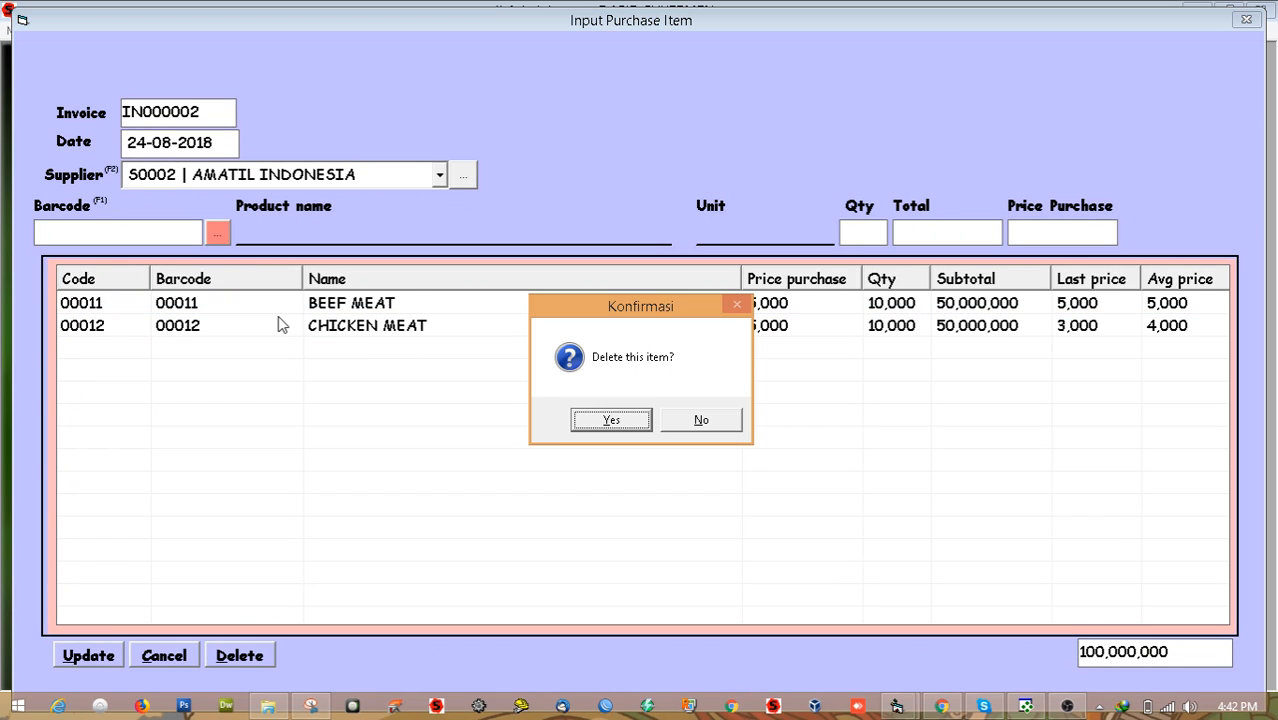
pyautogui.click(608, 420)
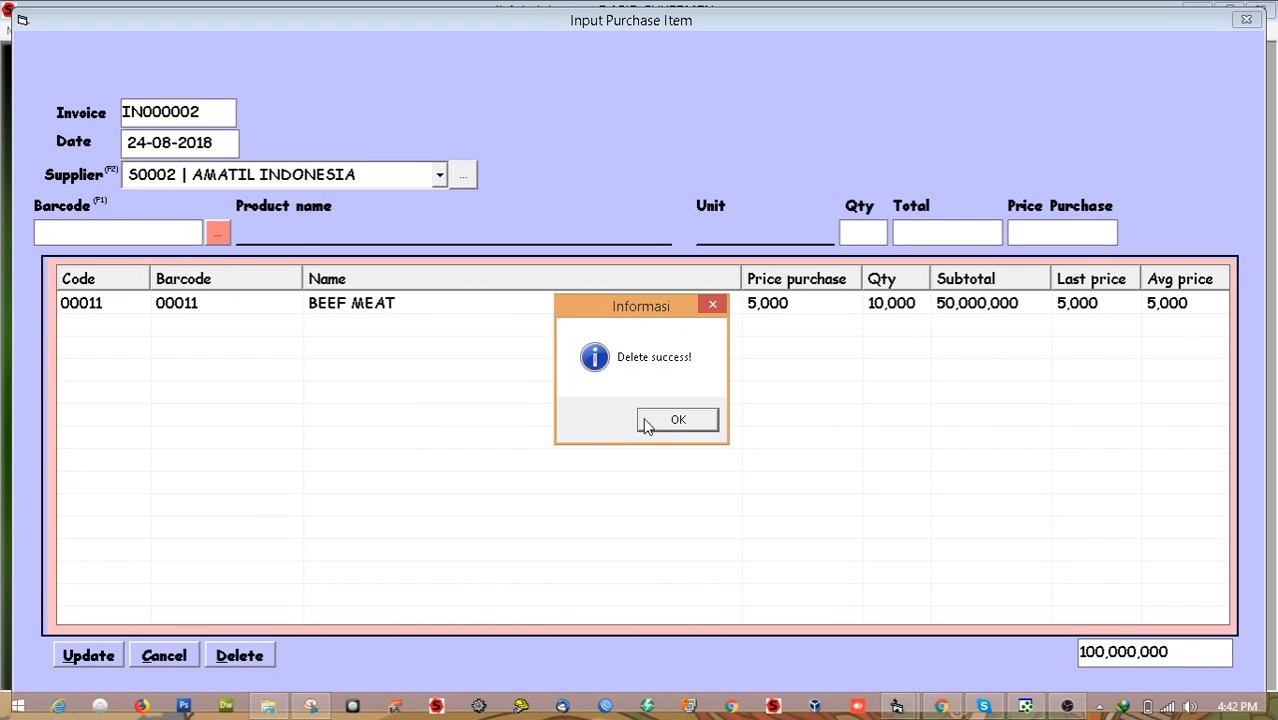
pyautogui.click(655, 419)
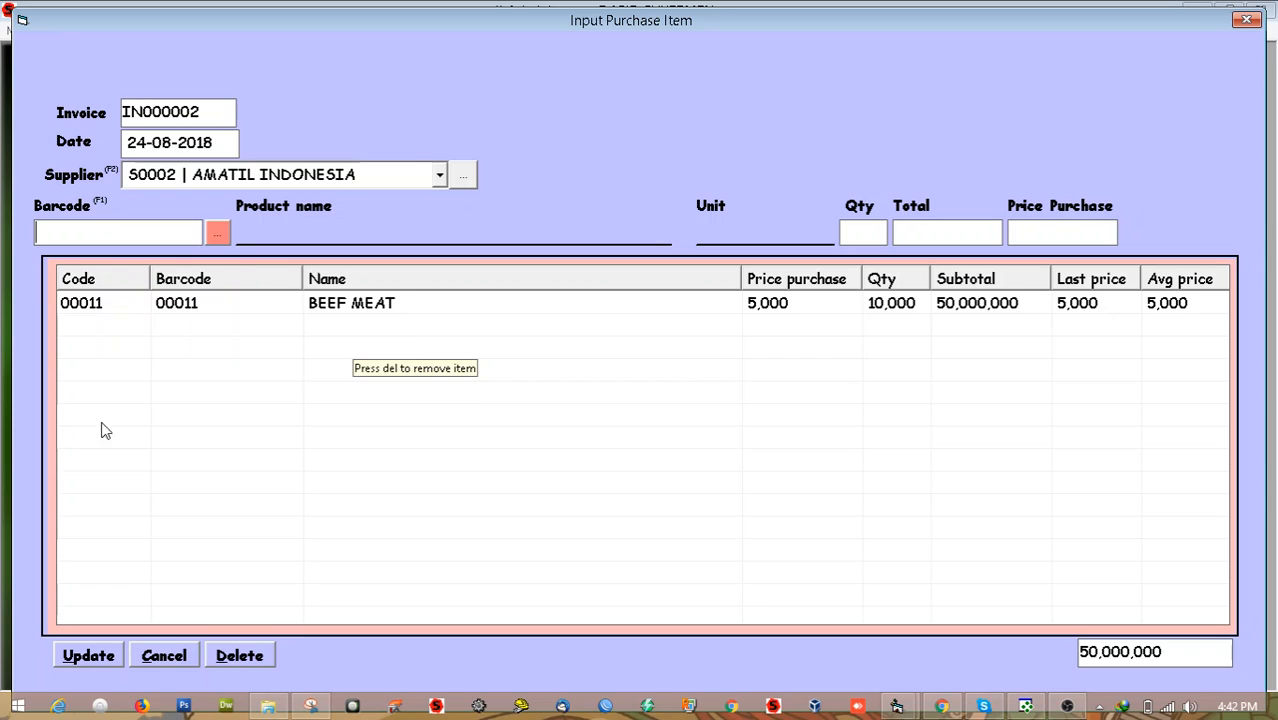
# Add CHICKEN MEAT back with a quantity of 5000 and a purchase price of 5000, and update the invoice.
pyautogui.click(218, 237)
pyautogui.write('chi')
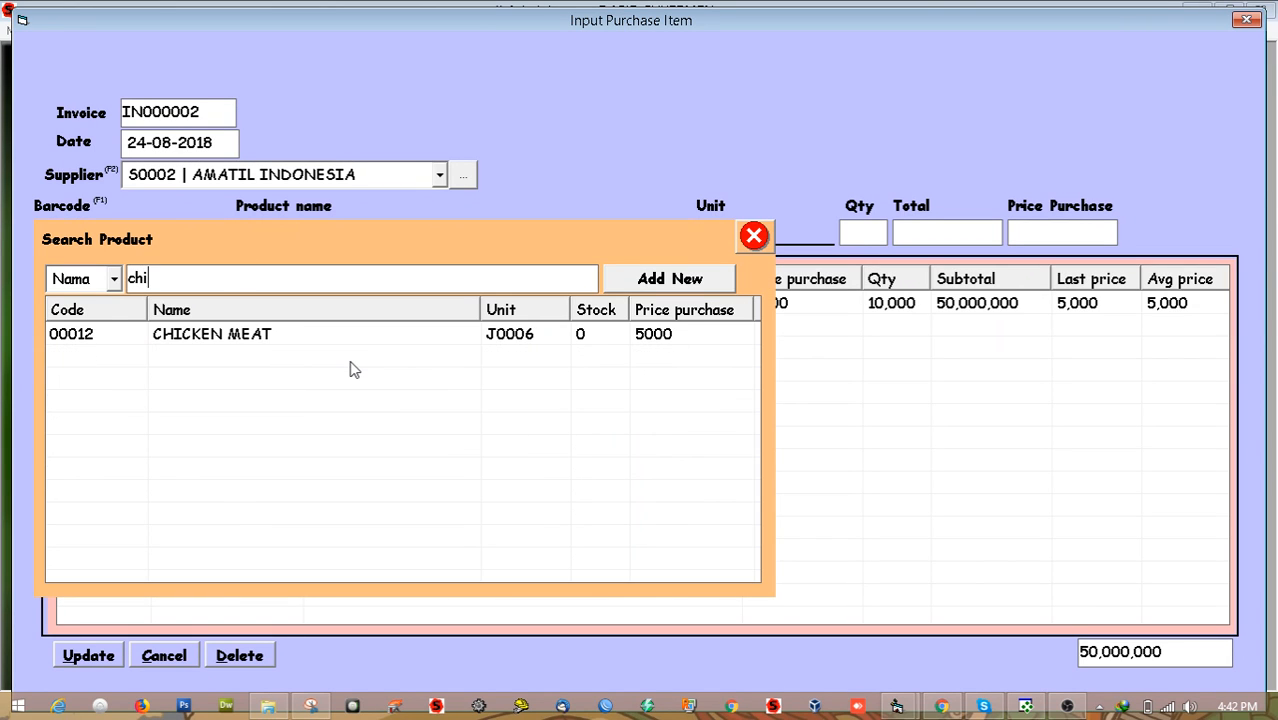
pyautogui.press('Down')
pyautogui.press('Return')
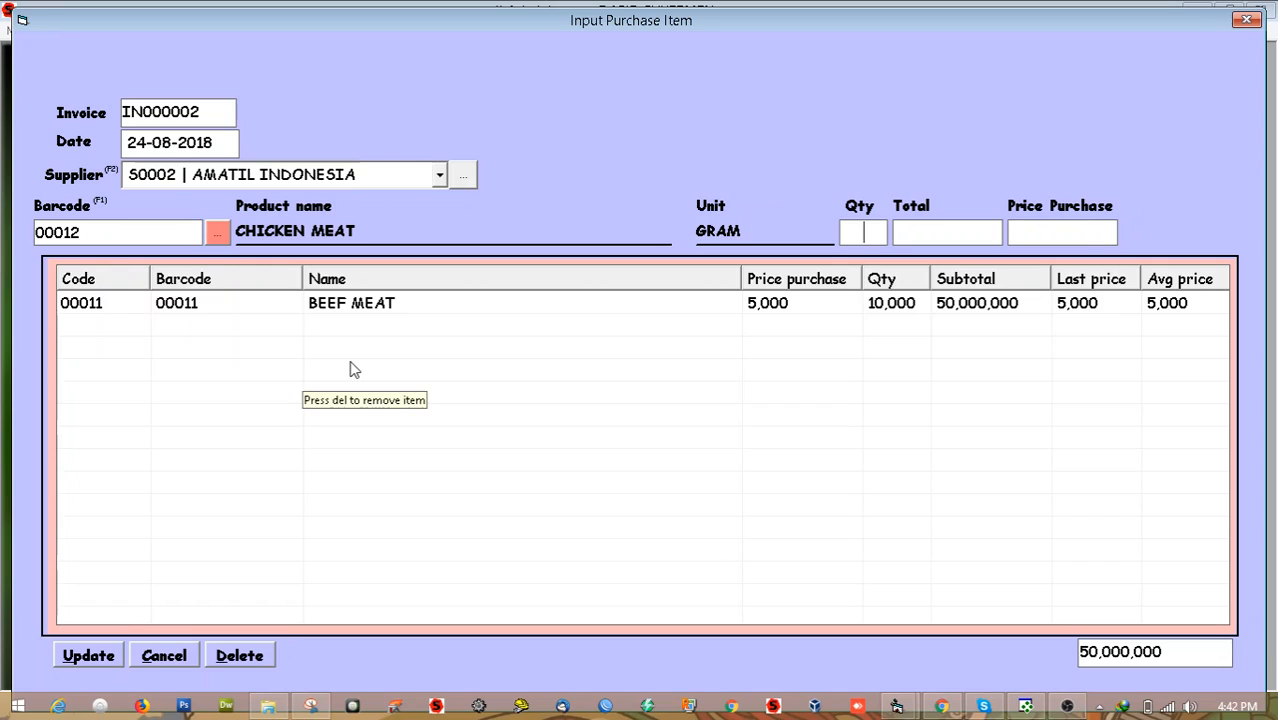
pyautogui.write('1')
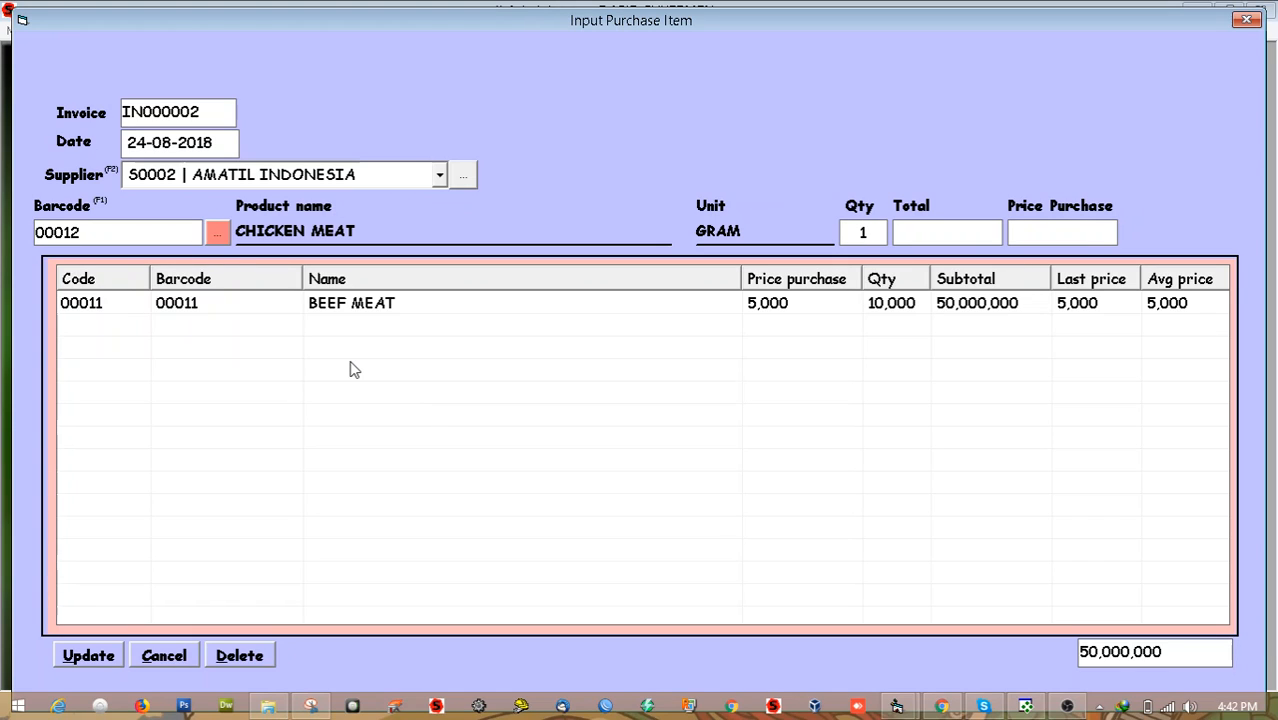
pyautogui.press('BackSpace')
pyautogui.write('5000')
pyautogui.press('Return')
pyautogui.write('5000')
pyautogui.press('Return')
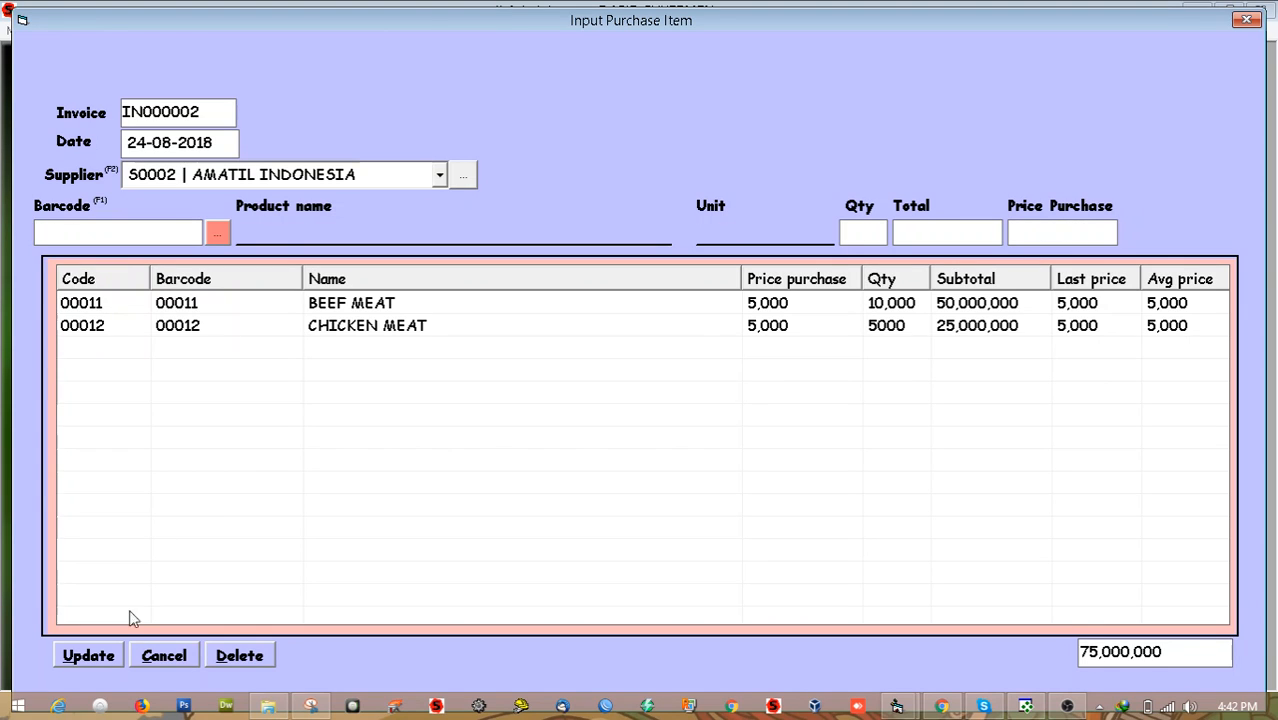
pyautogui.click(89, 660)
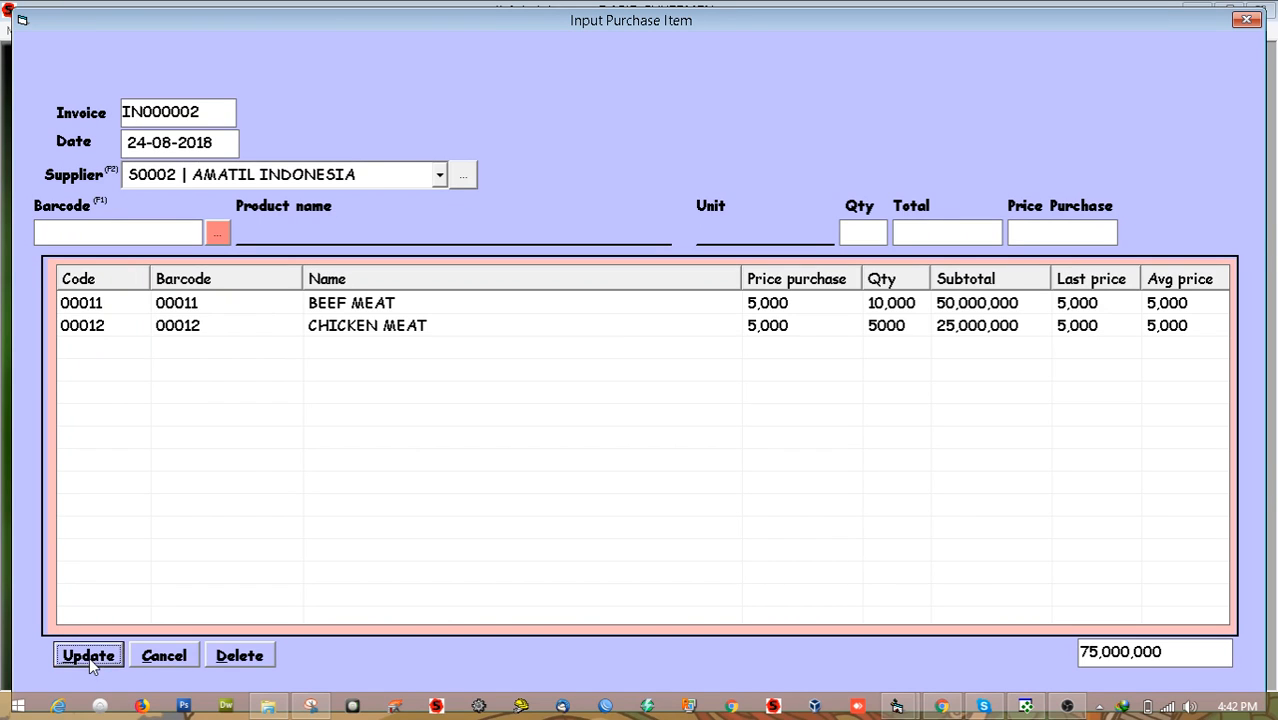
# Reload the updated invoice ending in 2 to review its items, and close the purchase form.
pyautogui.click(205, 111)
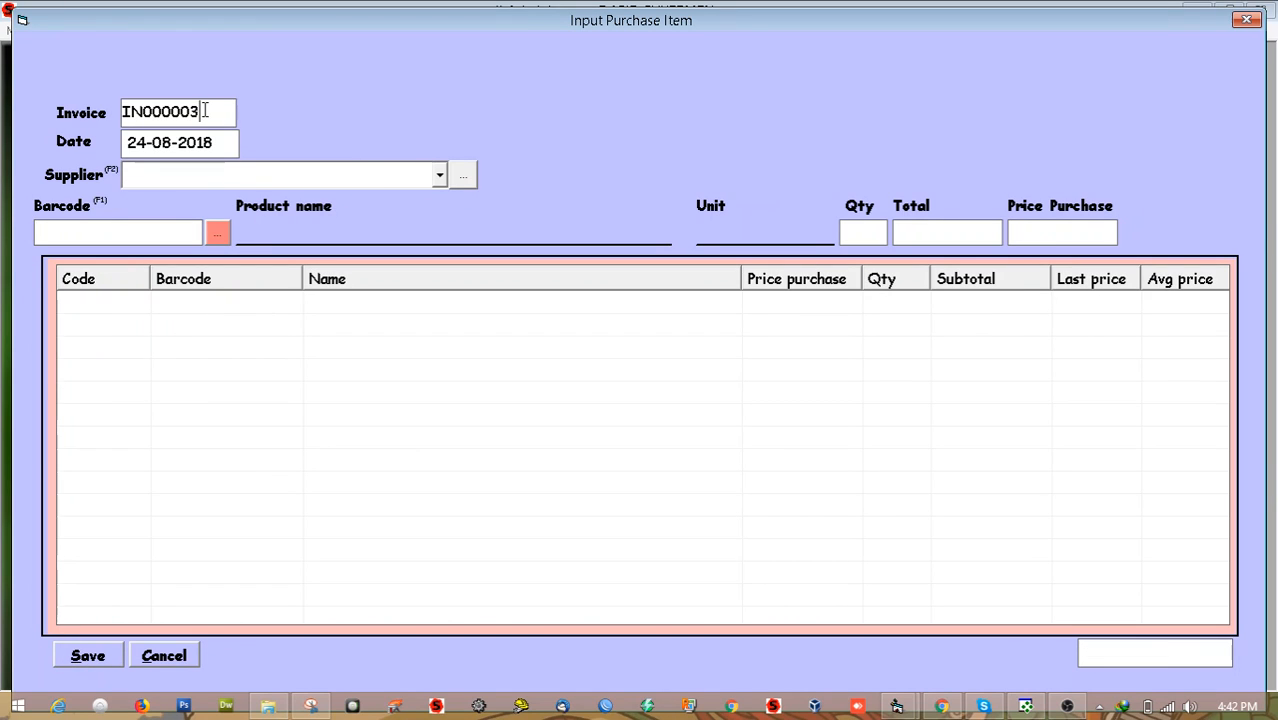
pyautogui.press('BackSpace')
pyautogui.write('2')
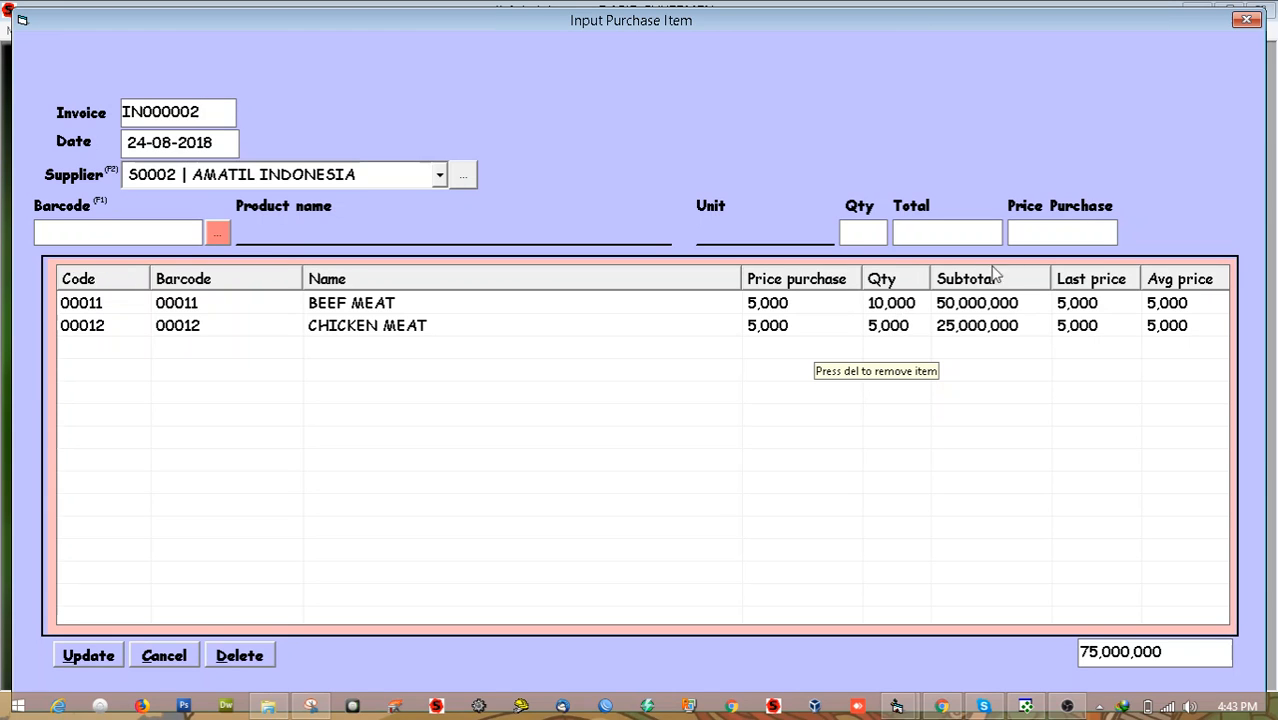
pyautogui.click(1246, 21)
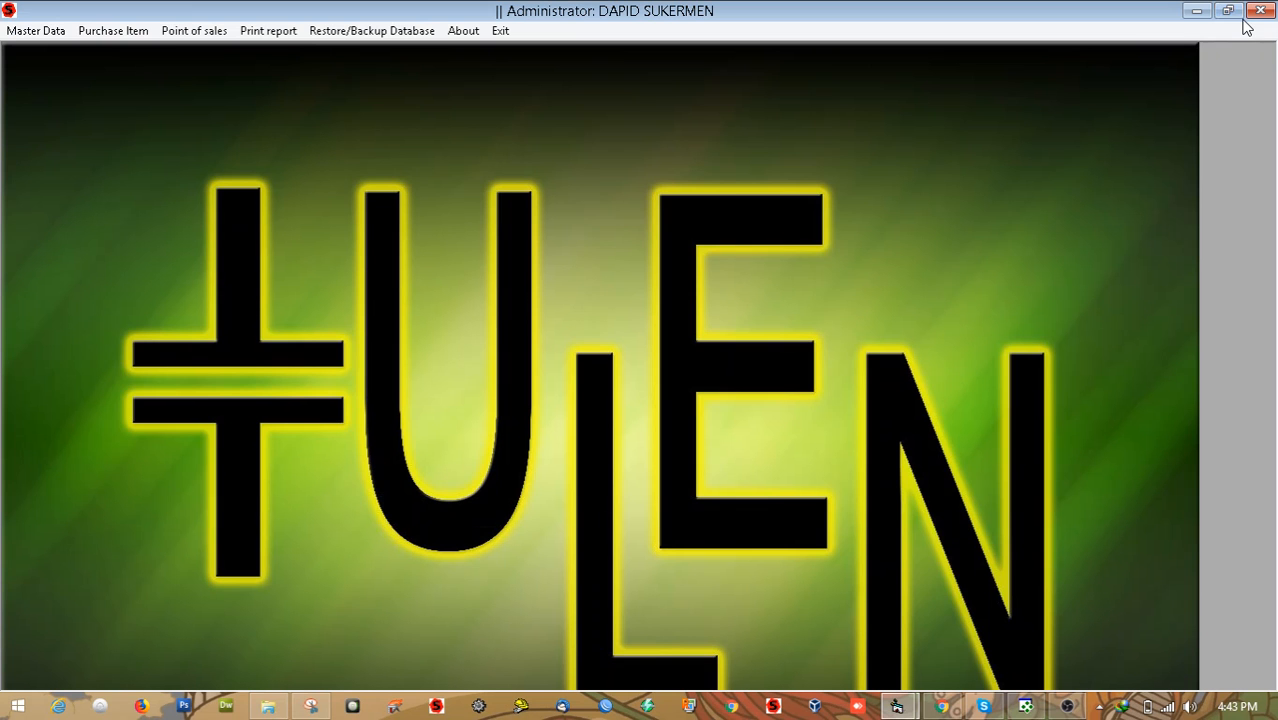
# Open the ingredients master data and select BEEF MEAT to check its stock and prices.
pyautogui.click(58, 31)
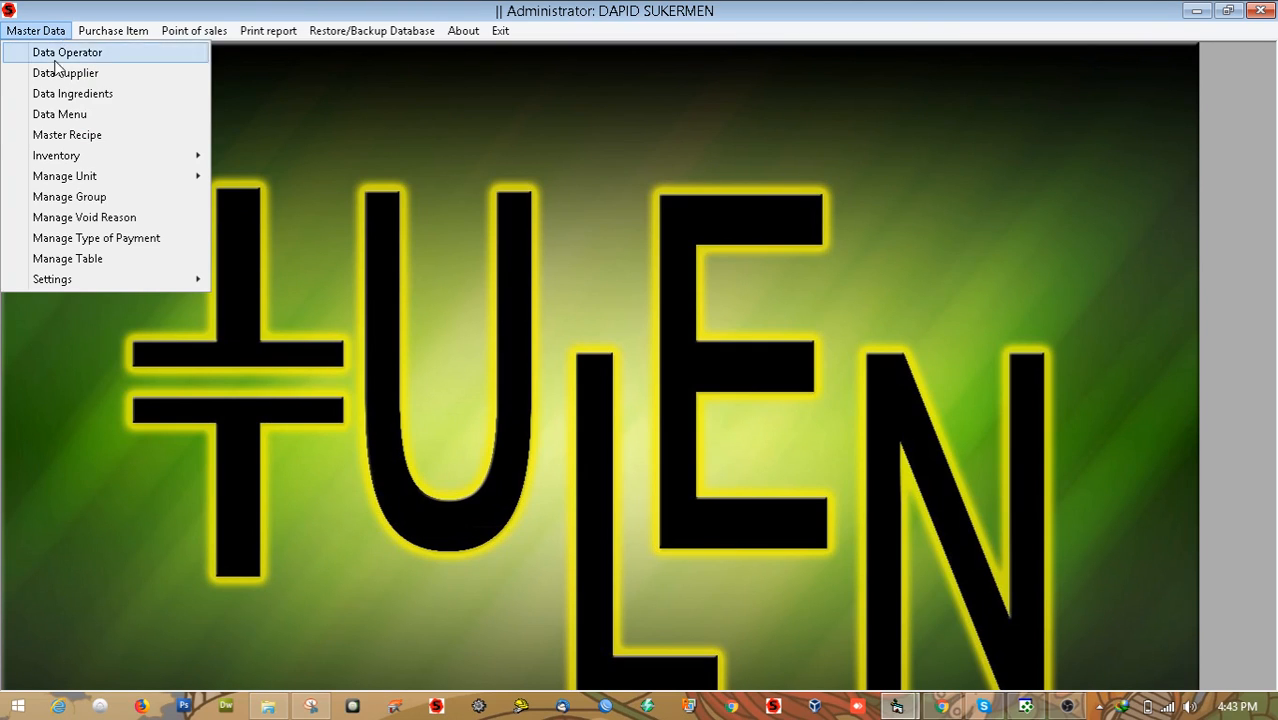
pyautogui.moveTo(47, 160)
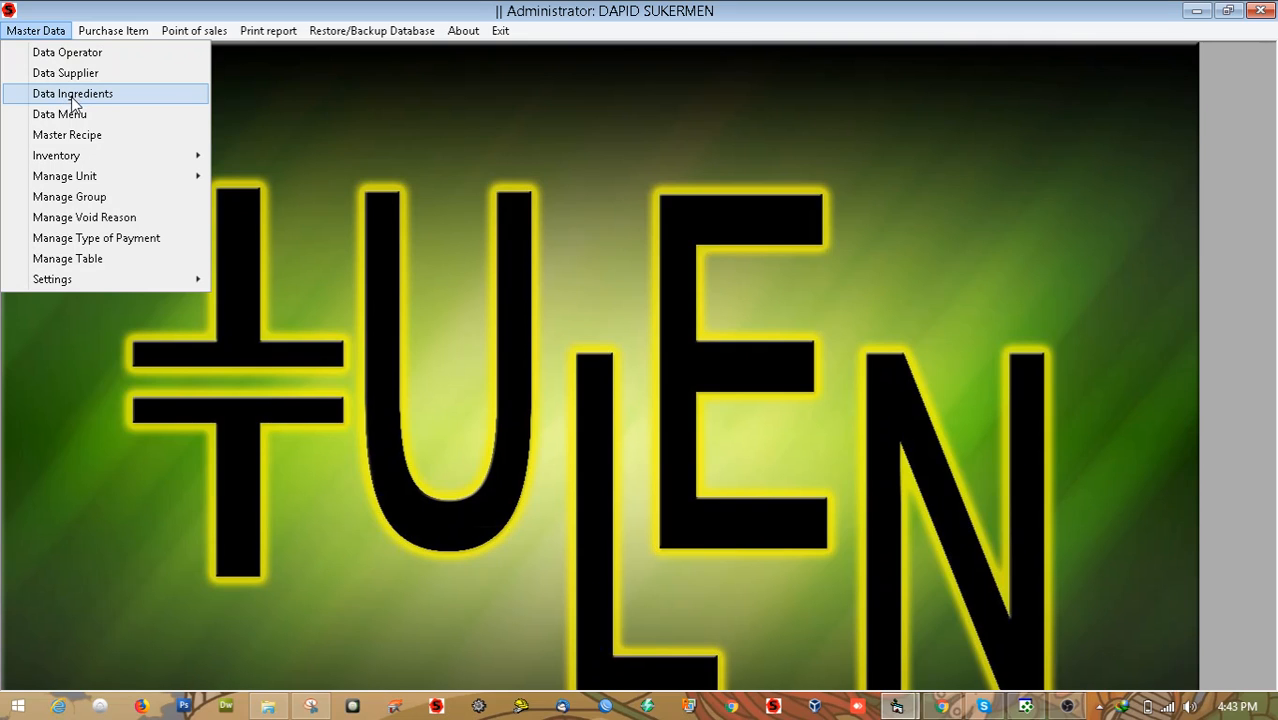
pyautogui.click(72, 100)
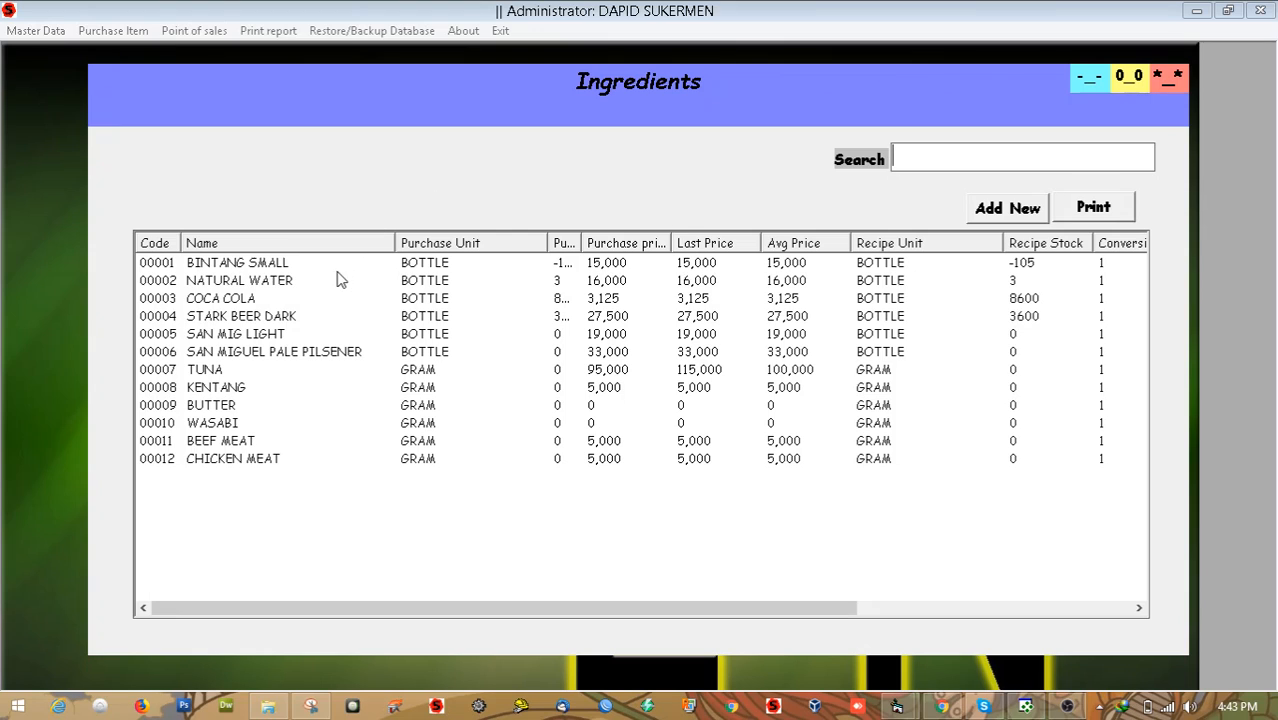
pyautogui.click(254, 446)
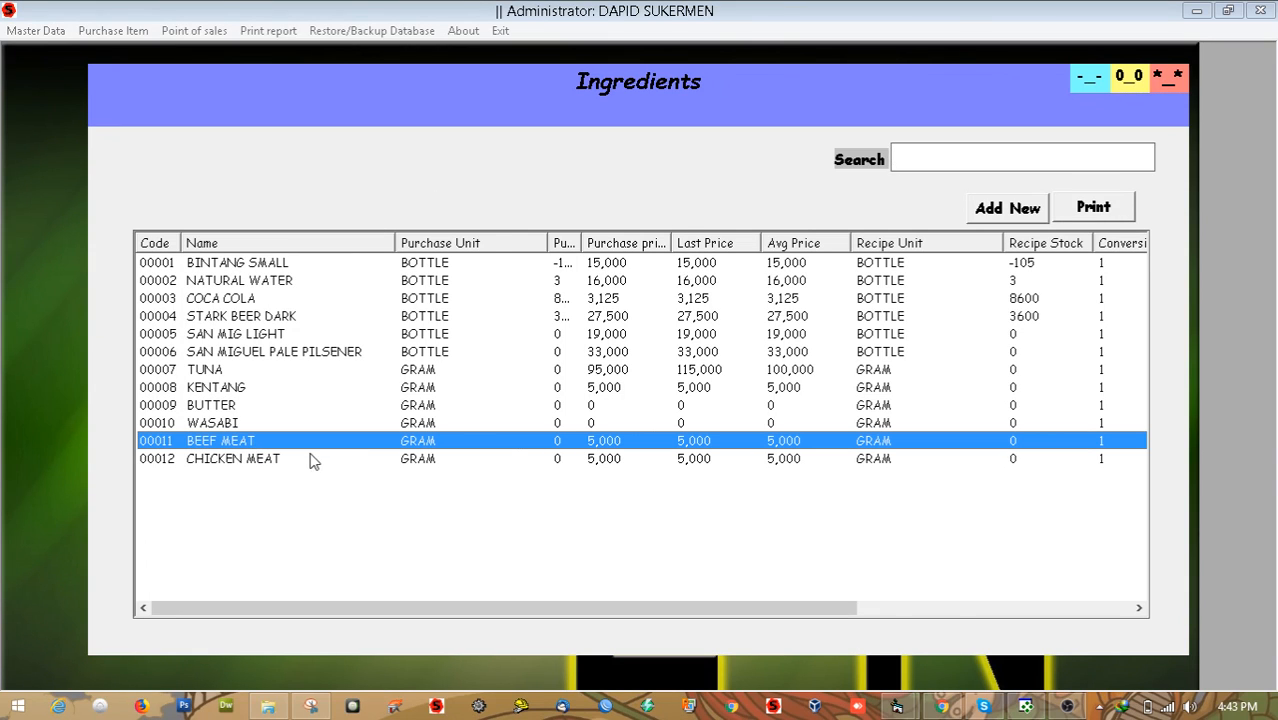
# Review the detail records of BEEF MEAT and CHICKEN MEAT for stock and prices, and close the ingredients list.
pyautogui.doubleClick(310, 452)
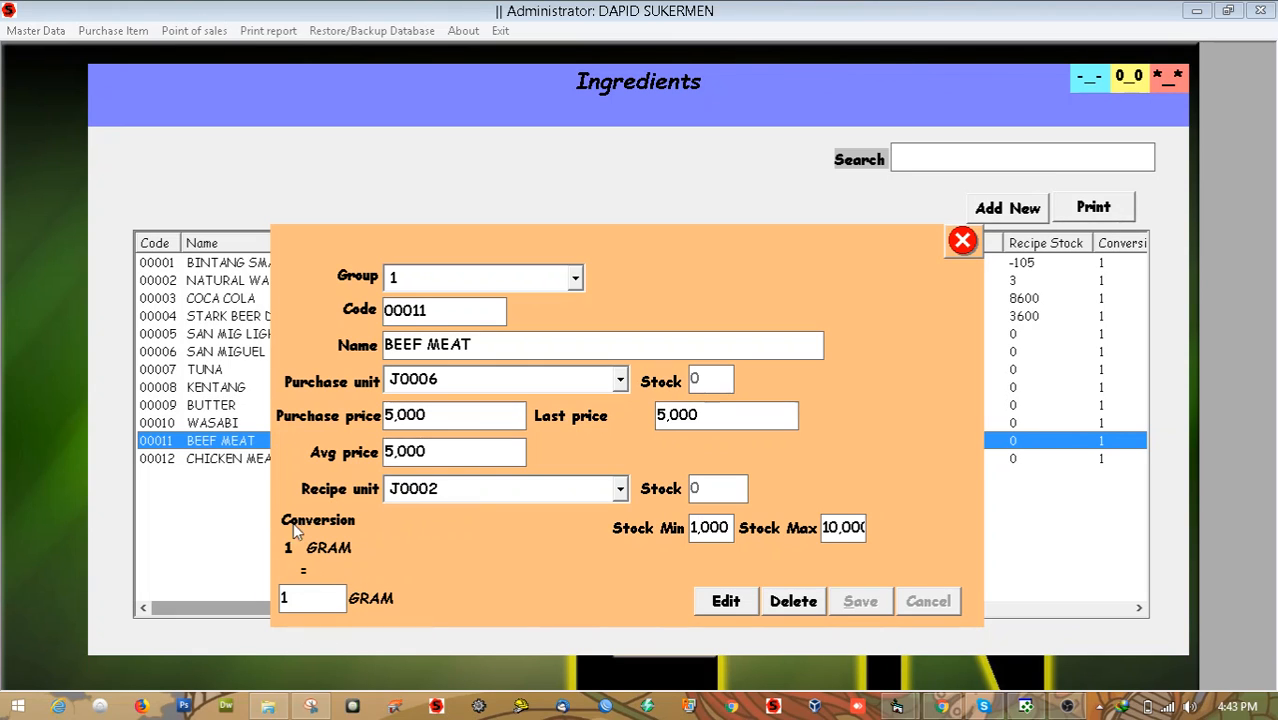
pyautogui.click(962, 240)
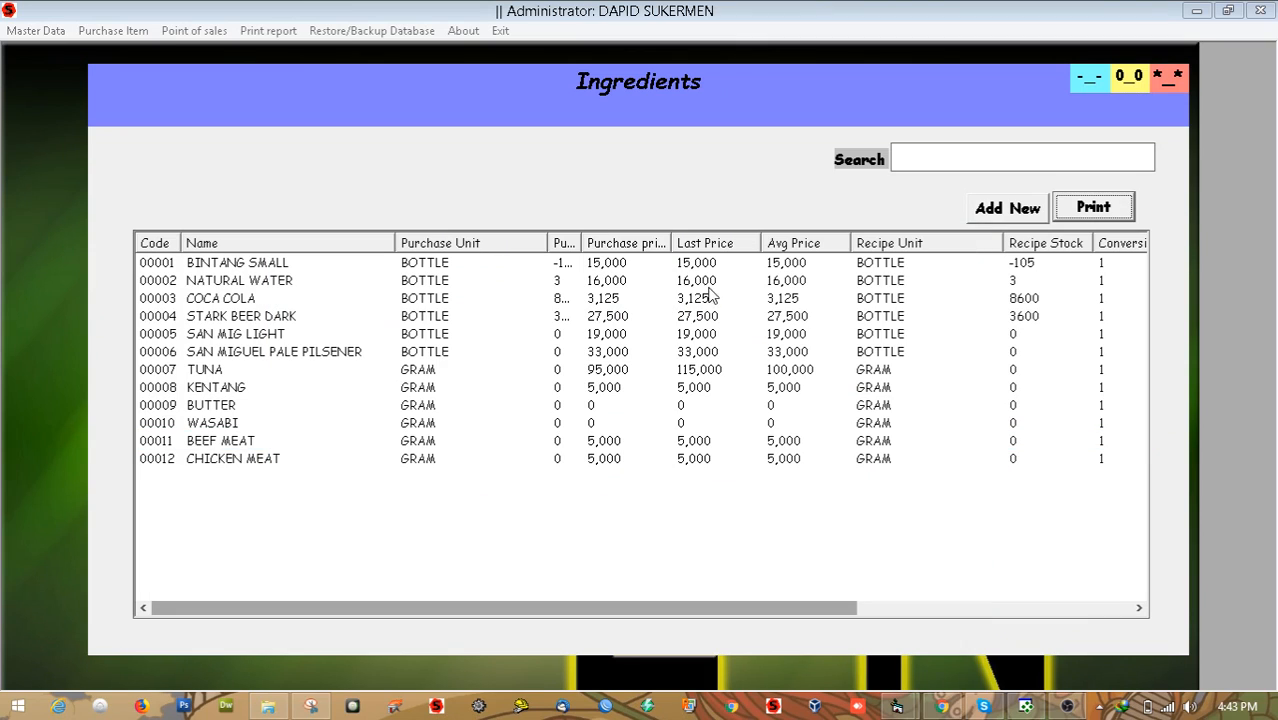
pyautogui.doubleClick(251, 460)
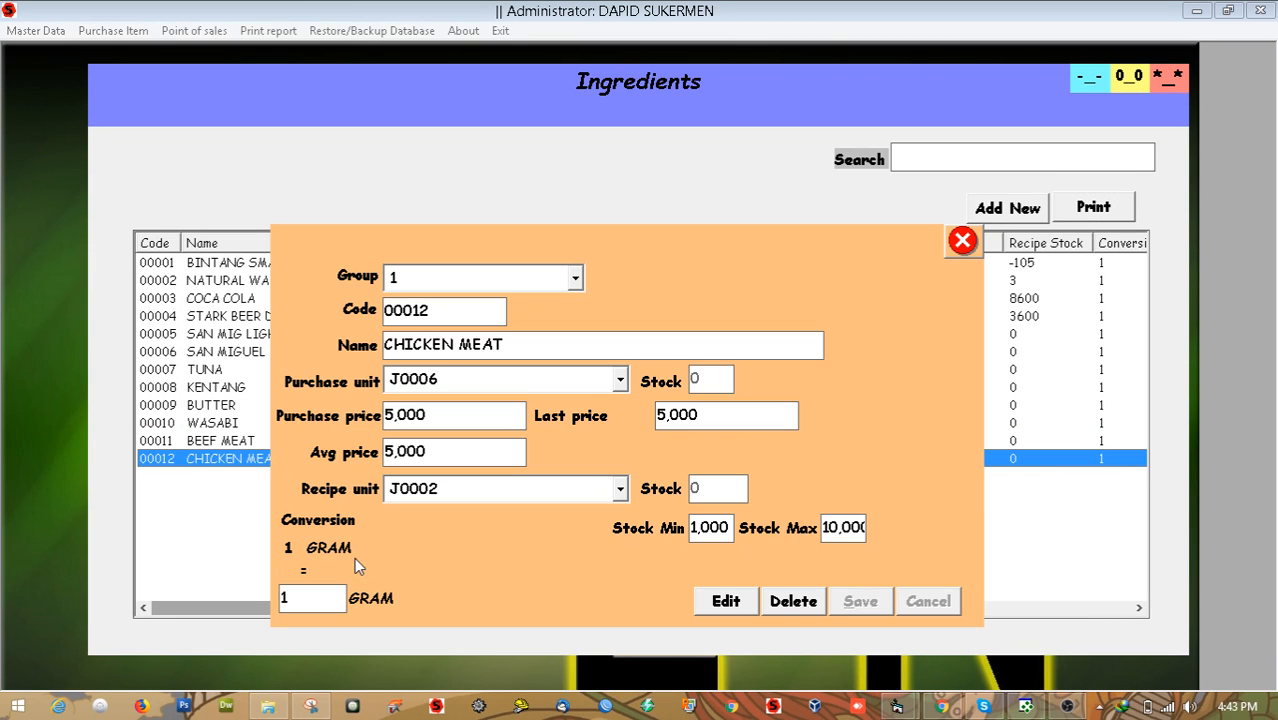
pyautogui.click(962, 240)
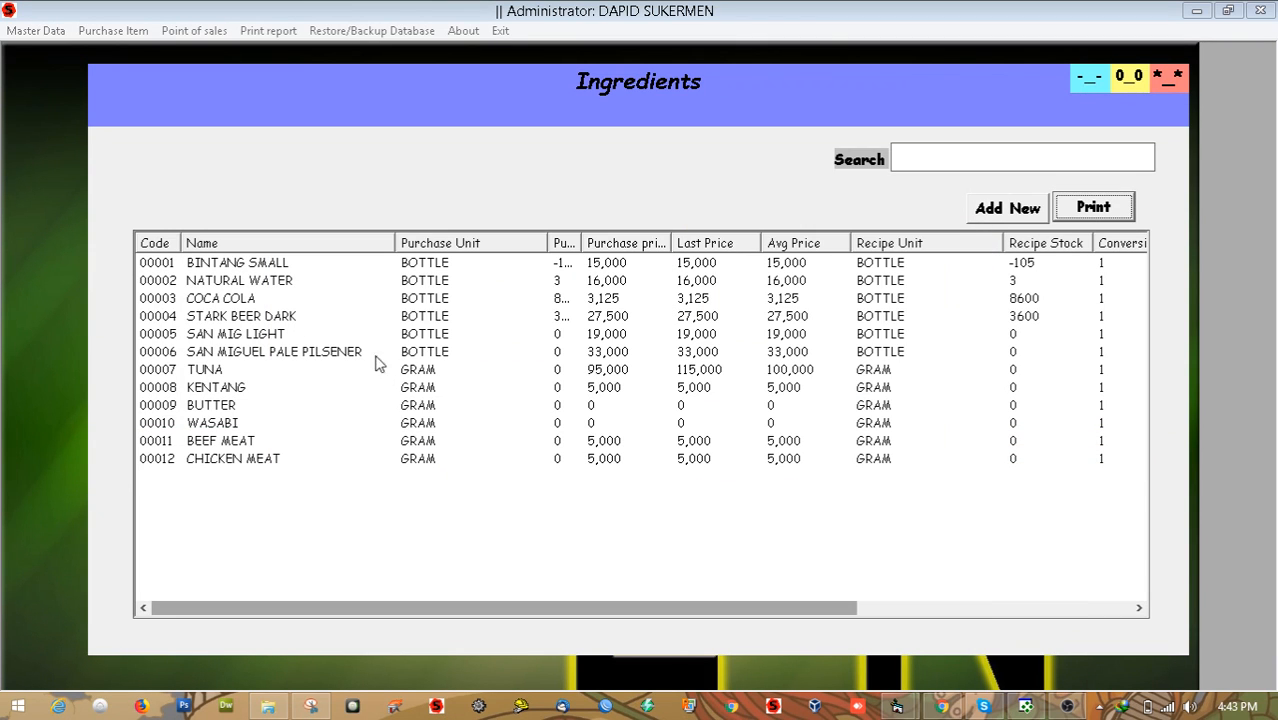
pyautogui.click(1179, 82)
# Open the master inventory and process the inventory data.
pyautogui.click(23, 32)
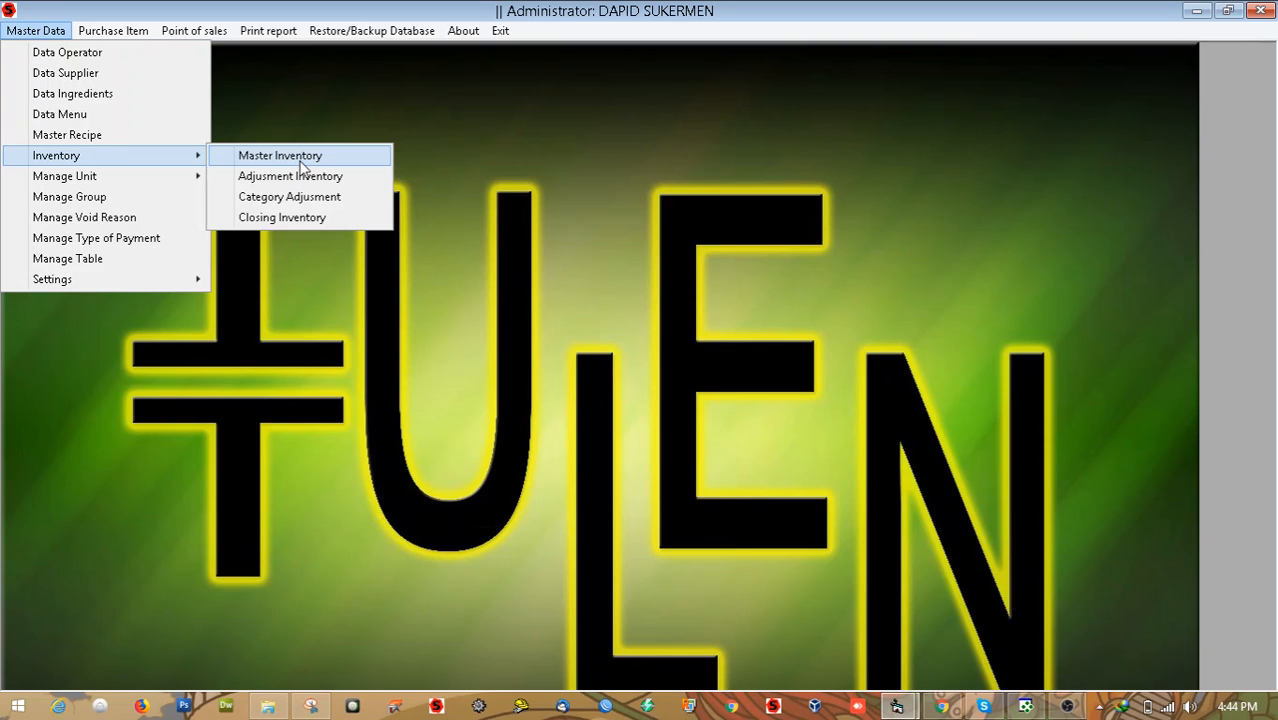
pyautogui.click(303, 157)
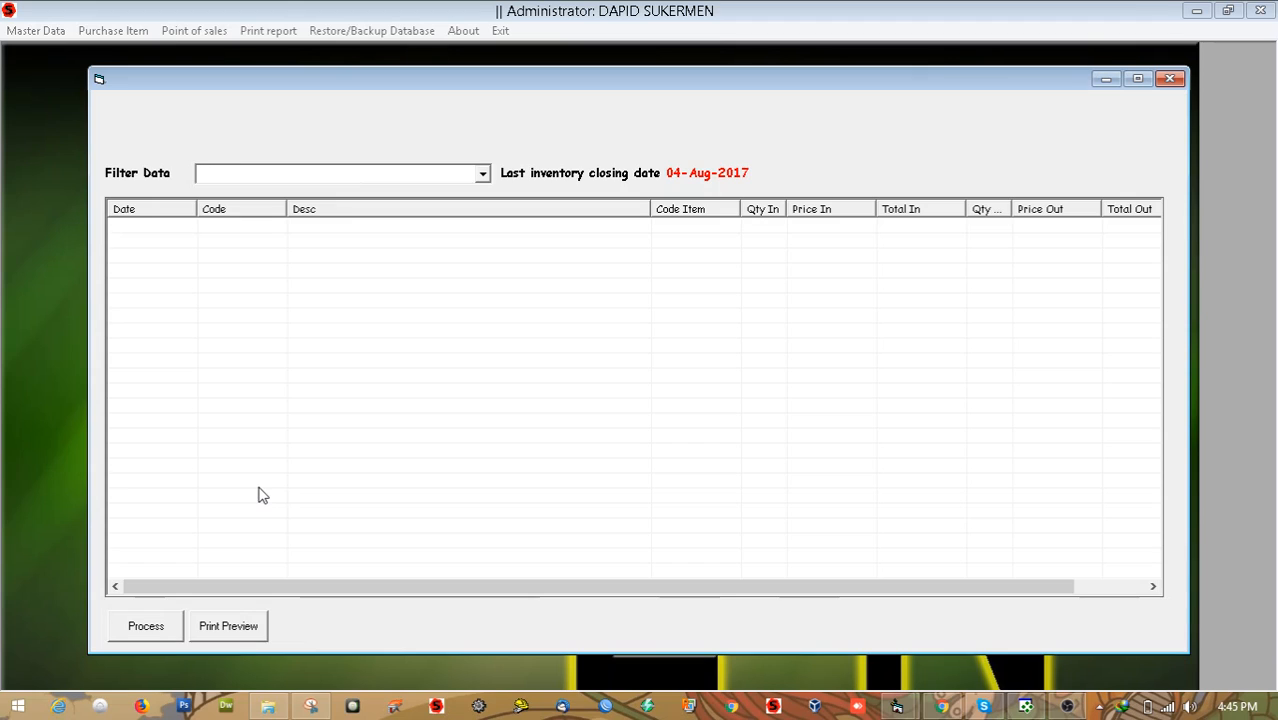
pyautogui.click(146, 628)
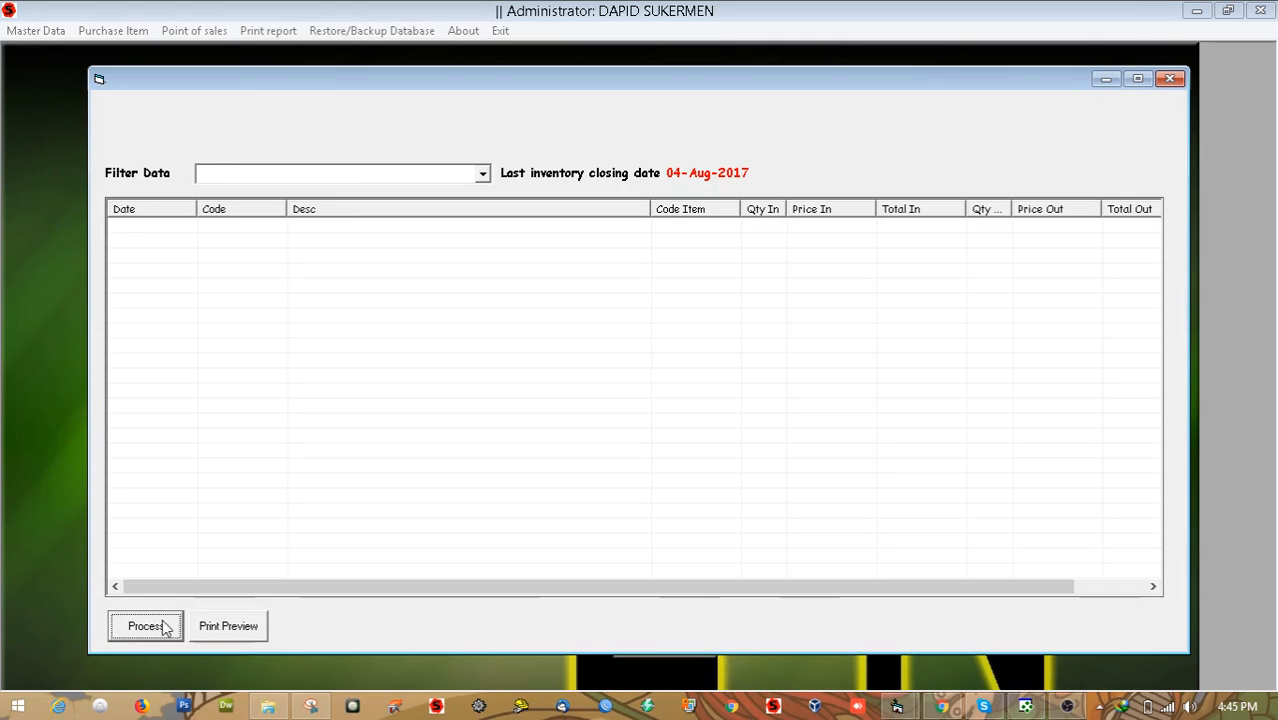
# Filter the inventory movements by the item 00011 | BEEF MEAT.
pyautogui.click(483, 175)
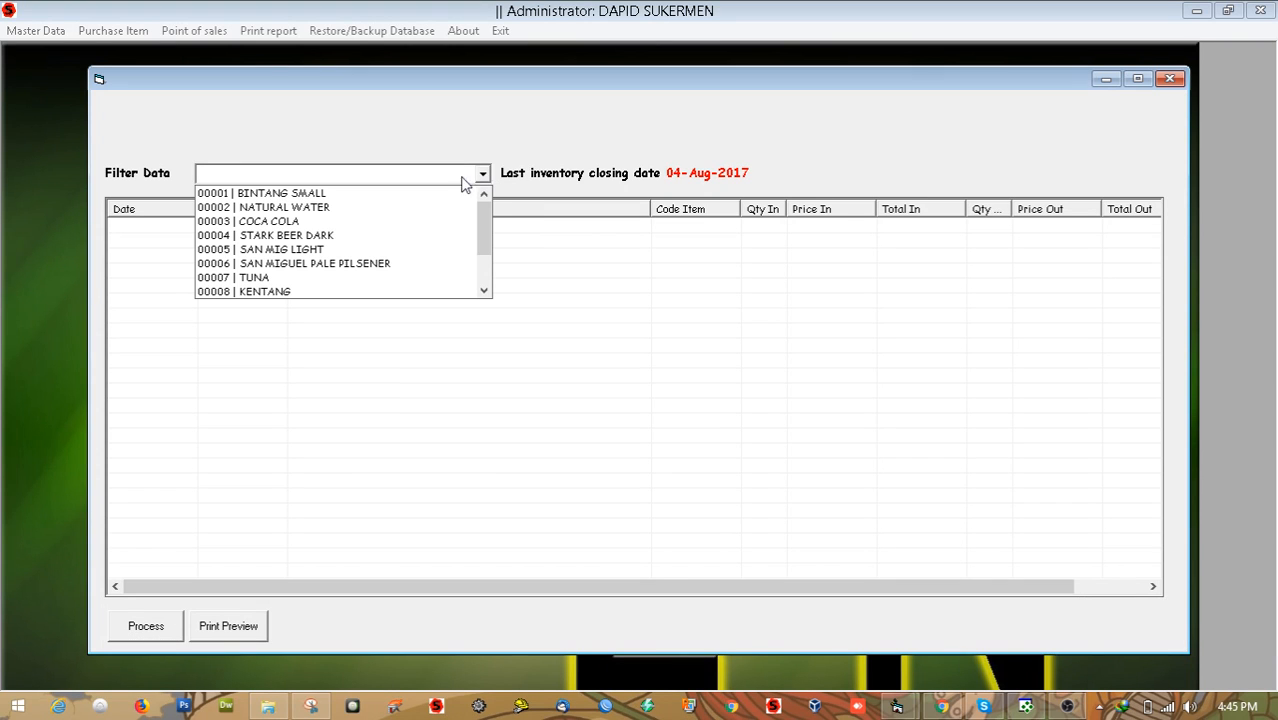
pyautogui.scroll(-1, 340, 240)
pyautogui.scroll(-1, 340, 242)
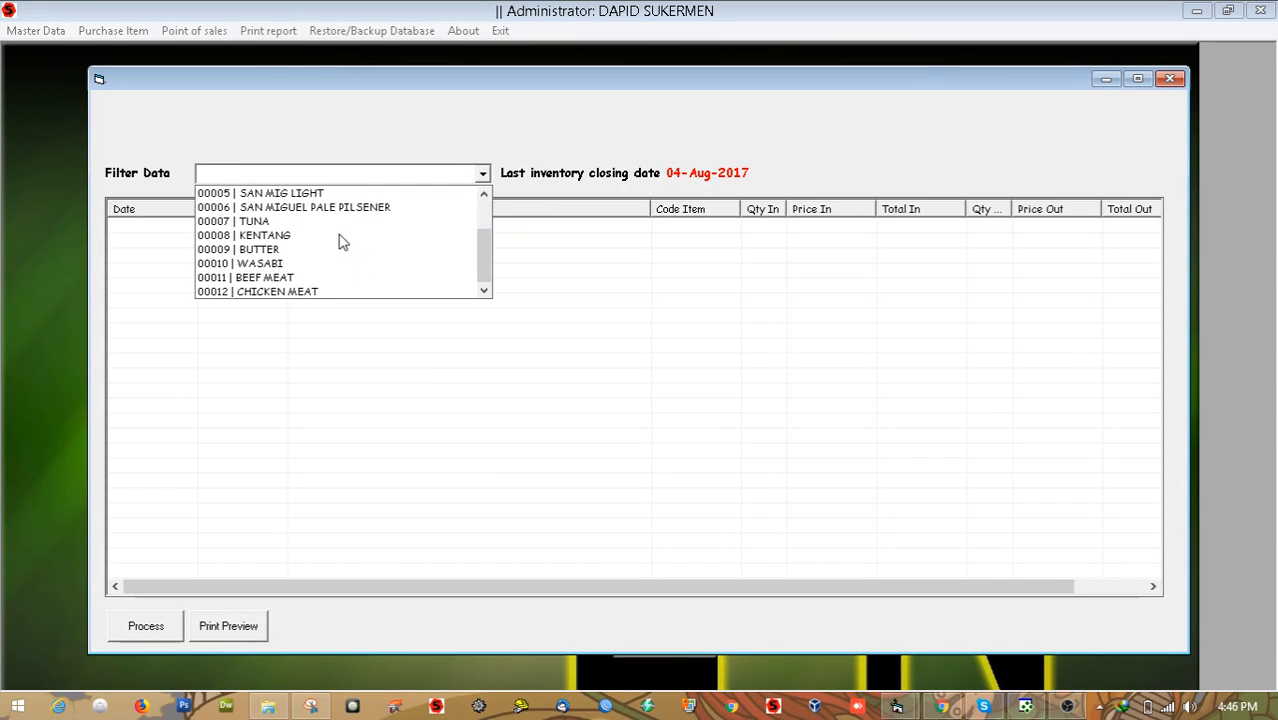
pyautogui.click(242, 278)
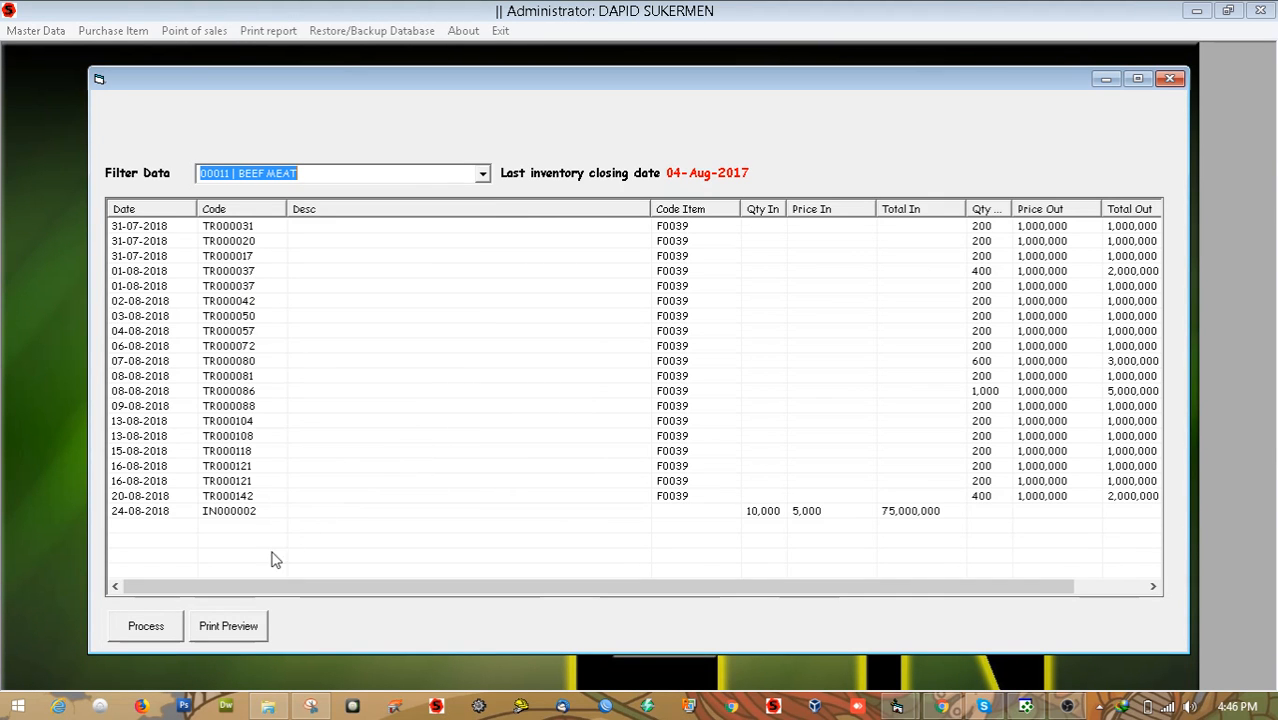
# Preview both pages of the BEEF MEAT inventory card, and close the preview and the master inventory.
pyautogui.click(237, 633)
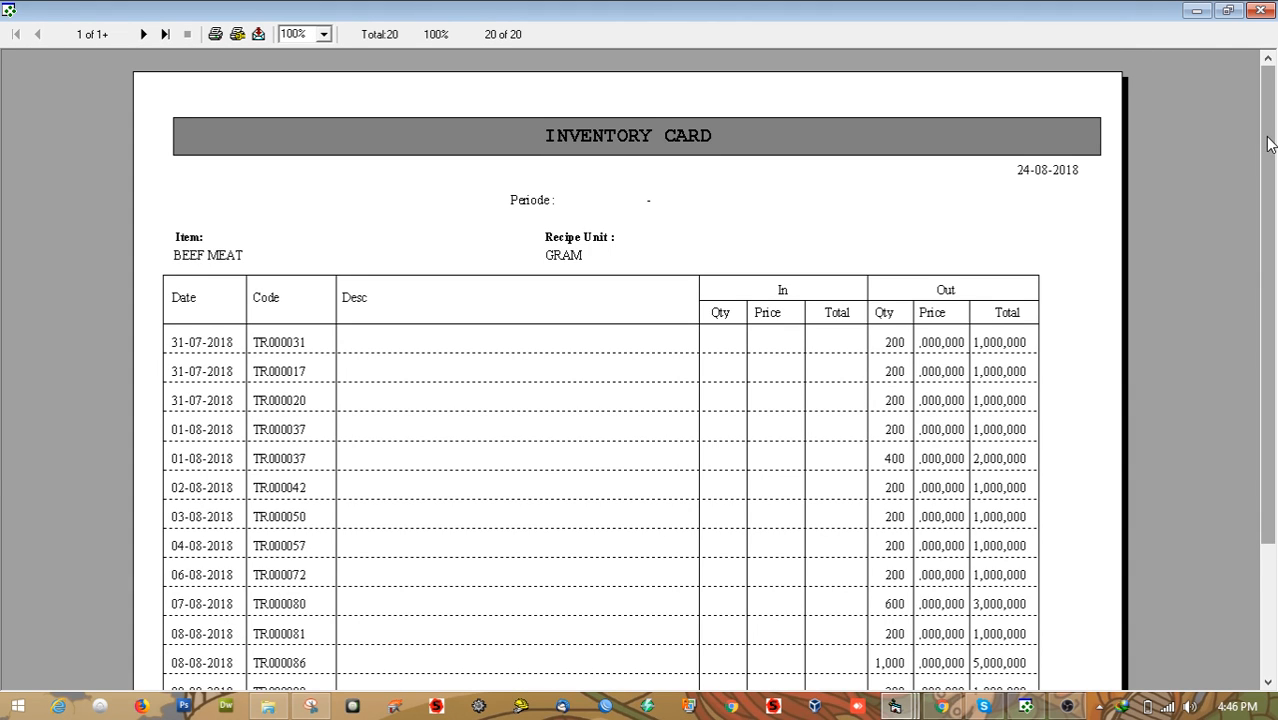
pyautogui.moveTo(1268, 150); pyautogui.dragTo(1244, 282)
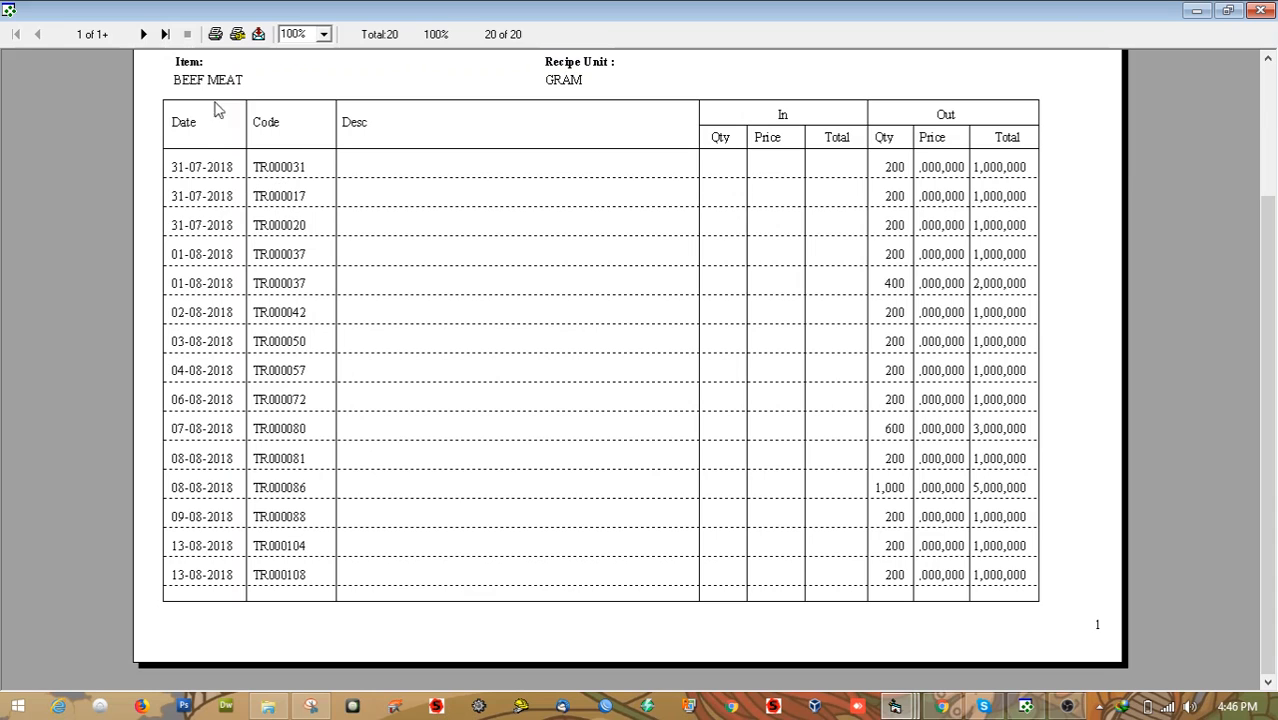
pyautogui.click(143, 34)
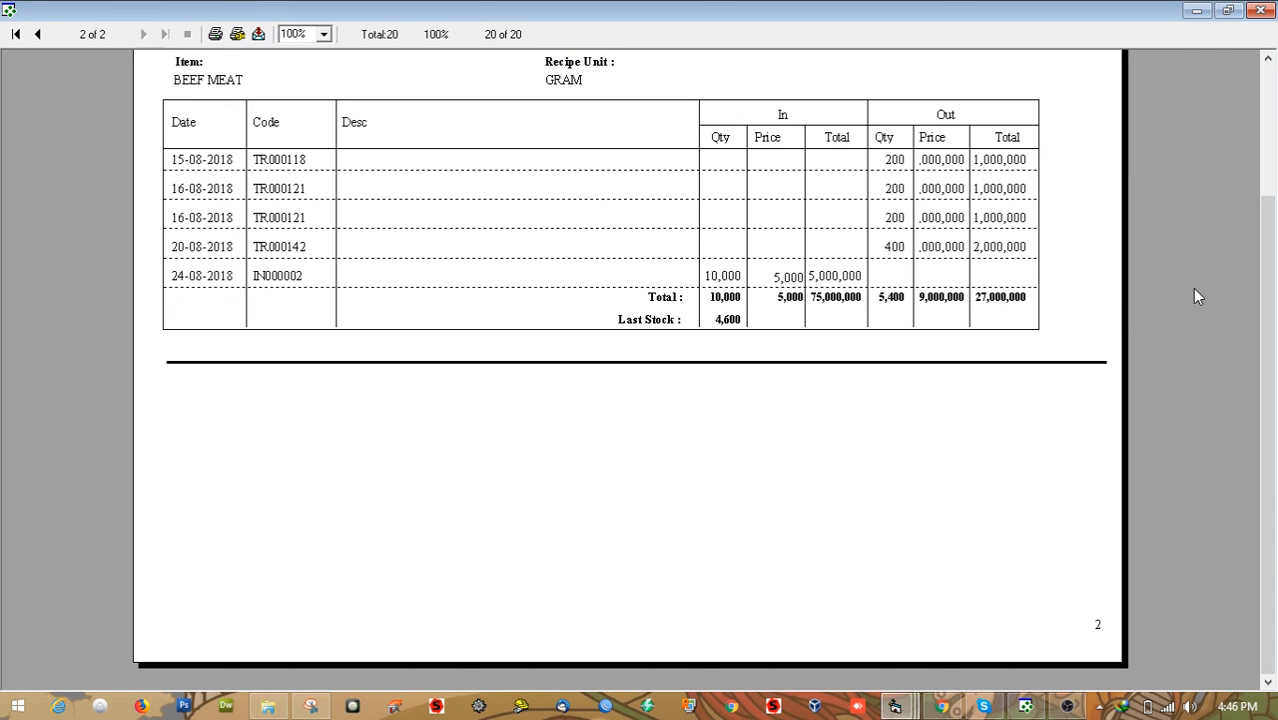
pyautogui.moveTo(1272, 308); pyautogui.dragTo(1270, 205)
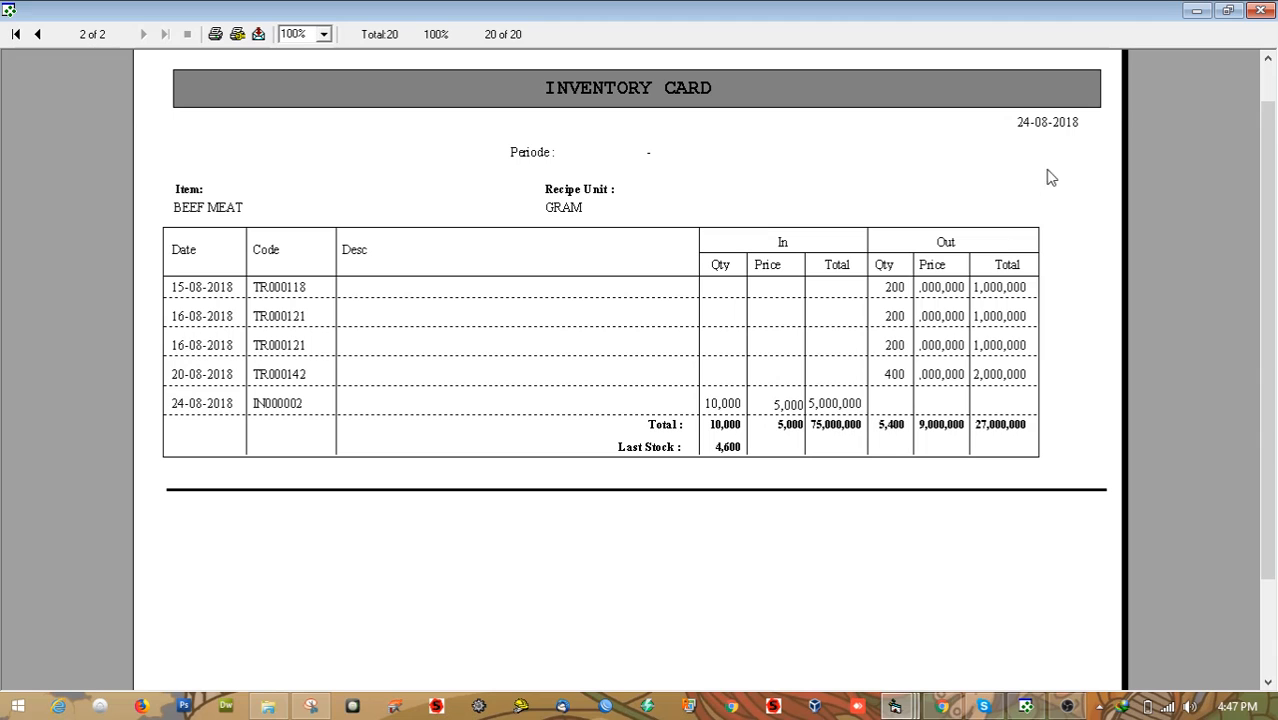
pyautogui.click(1260, 10)
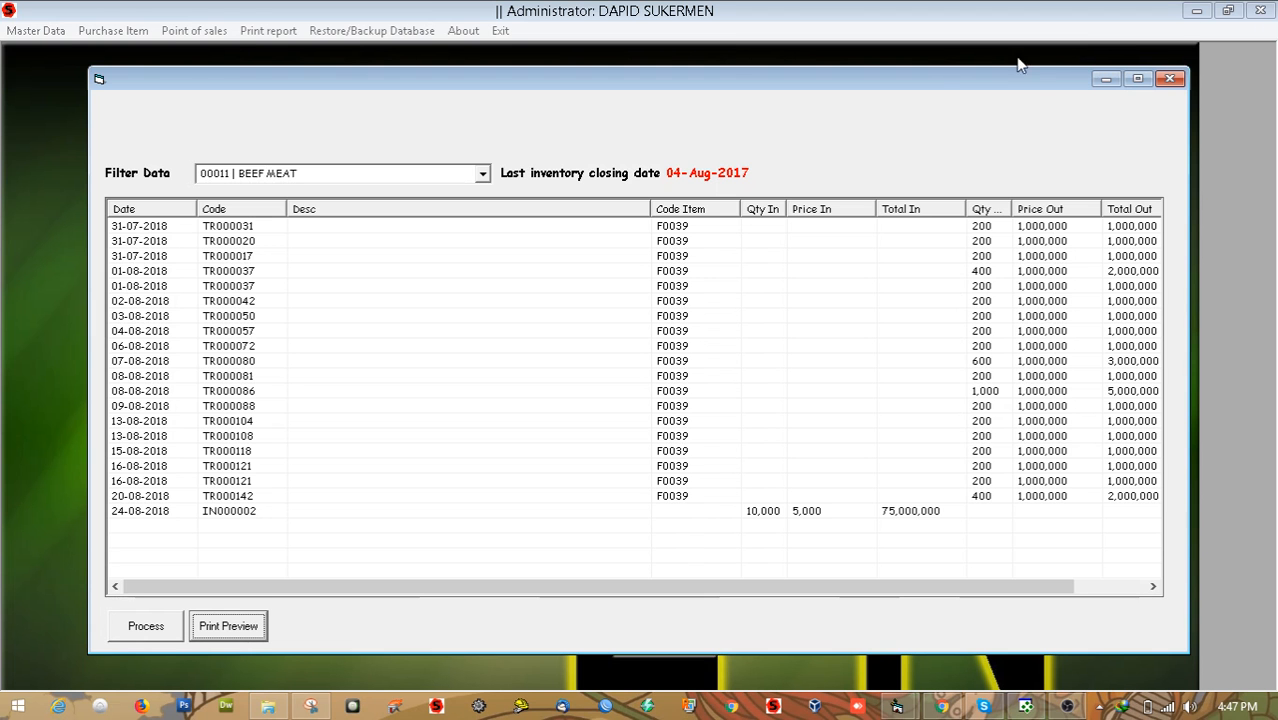
pyautogui.click(1170, 80)
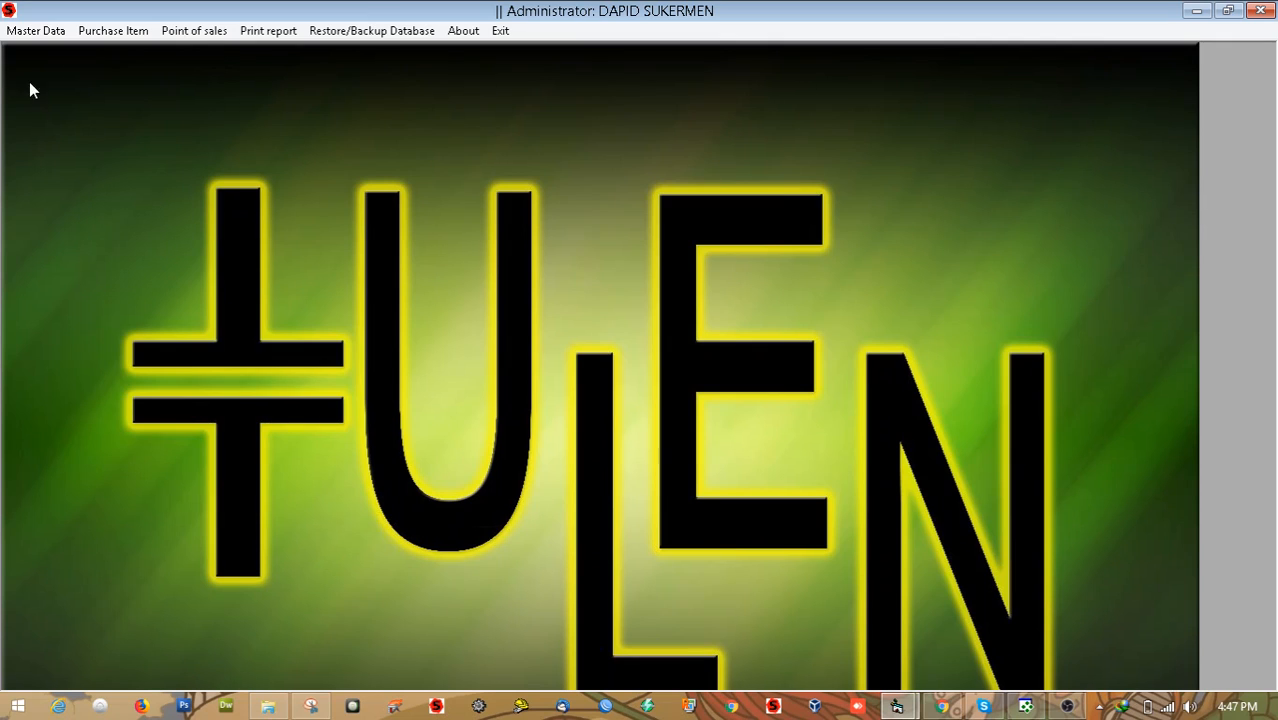
# Reopen the ingredients master data and check the stock in the BEEF MEAT detail record.
pyautogui.click(33, 31)
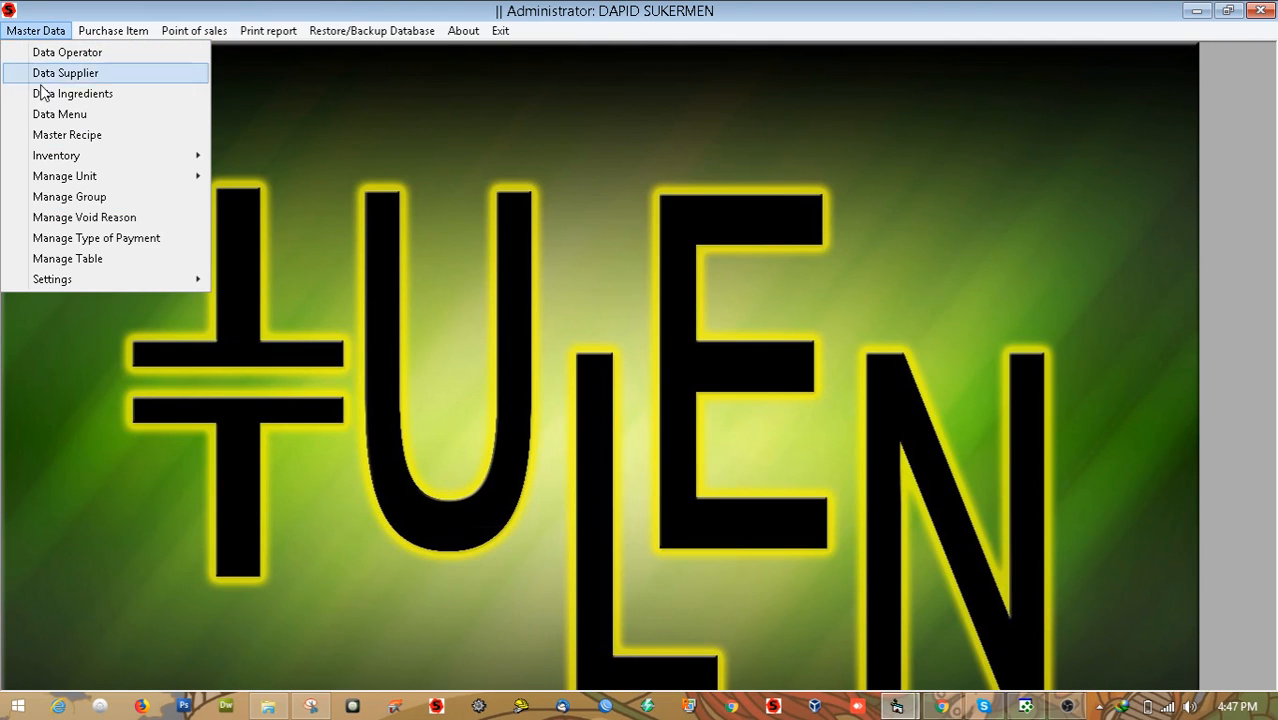
pyautogui.click(74, 98)
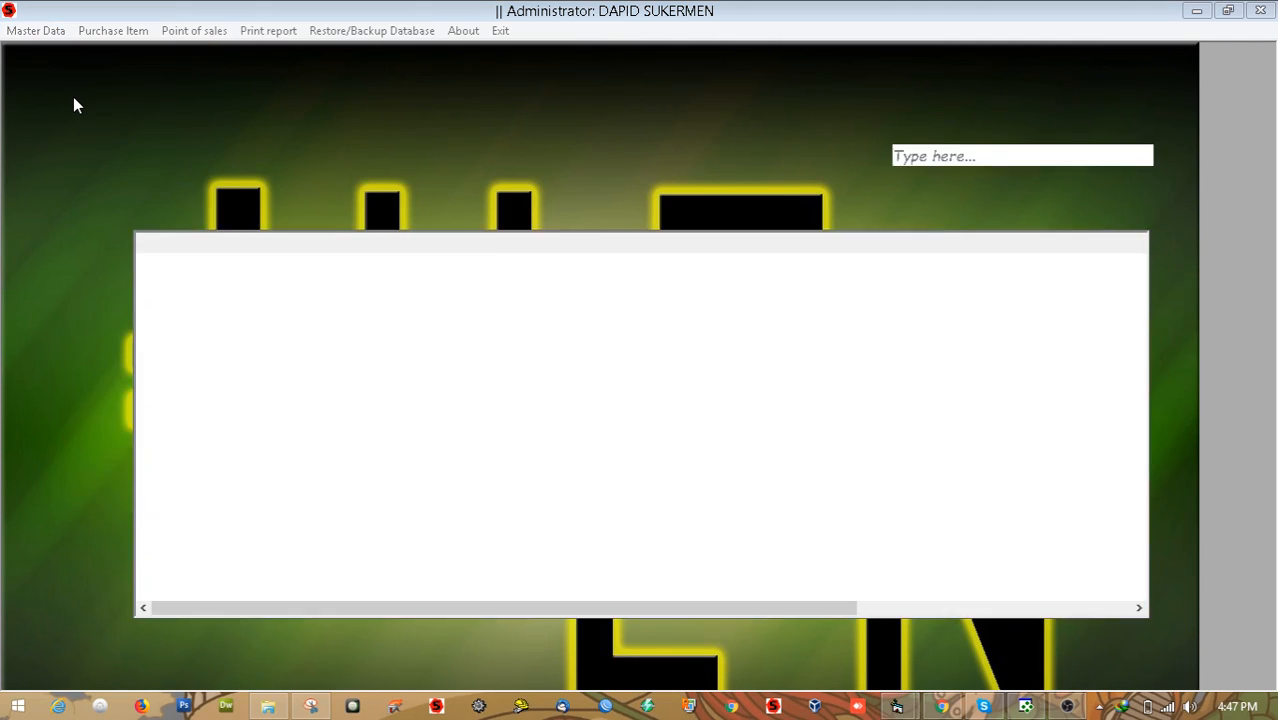
pyautogui.click(240, 445)
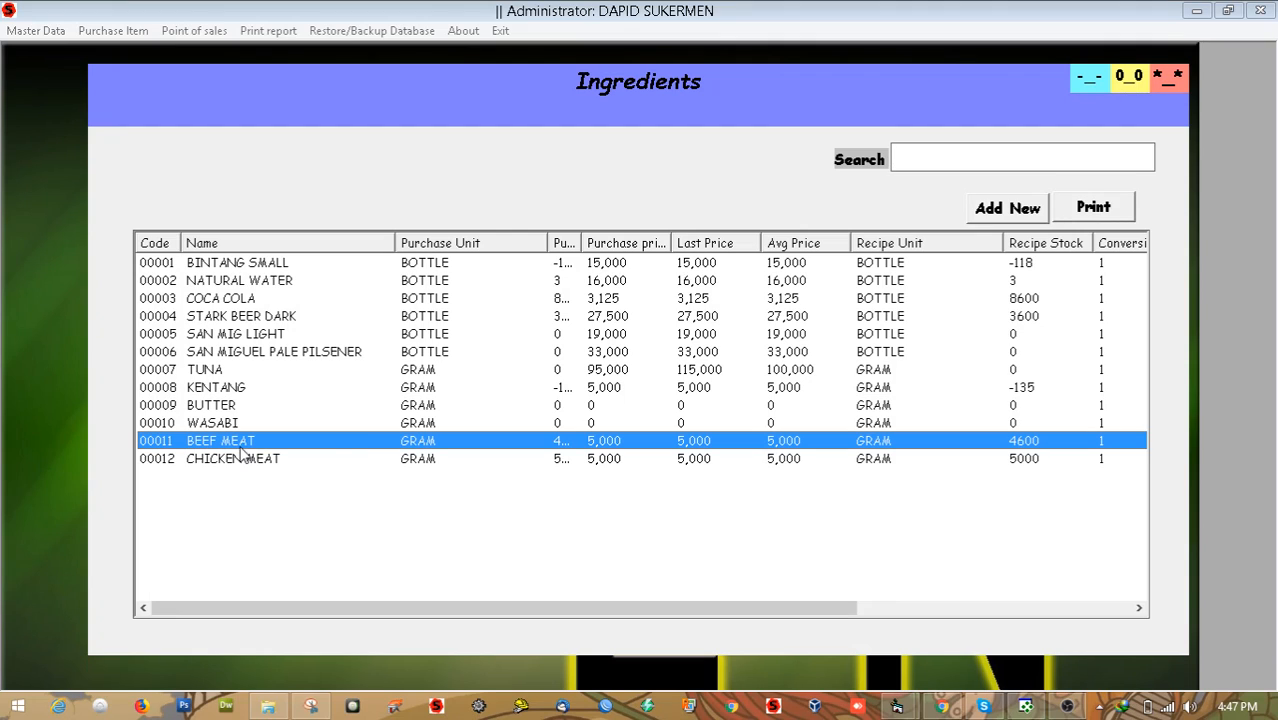
pyautogui.doubleClick(314, 444)
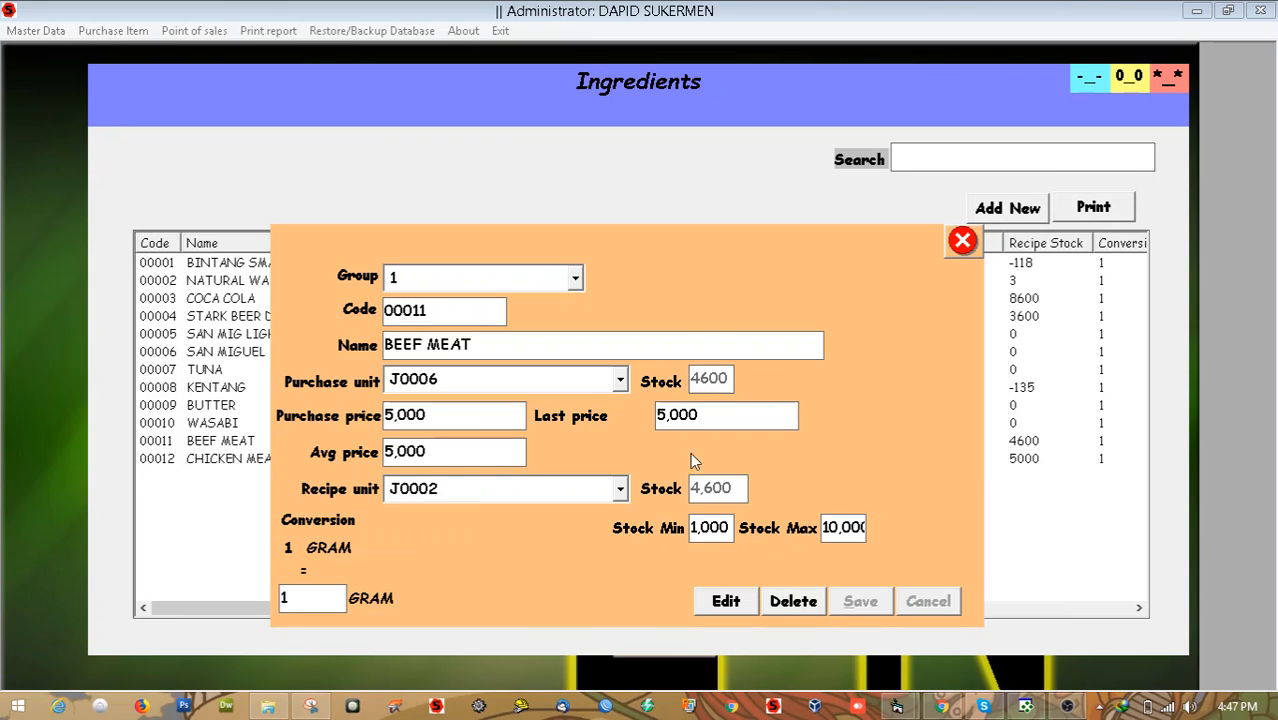
pyautogui.click(962, 240)
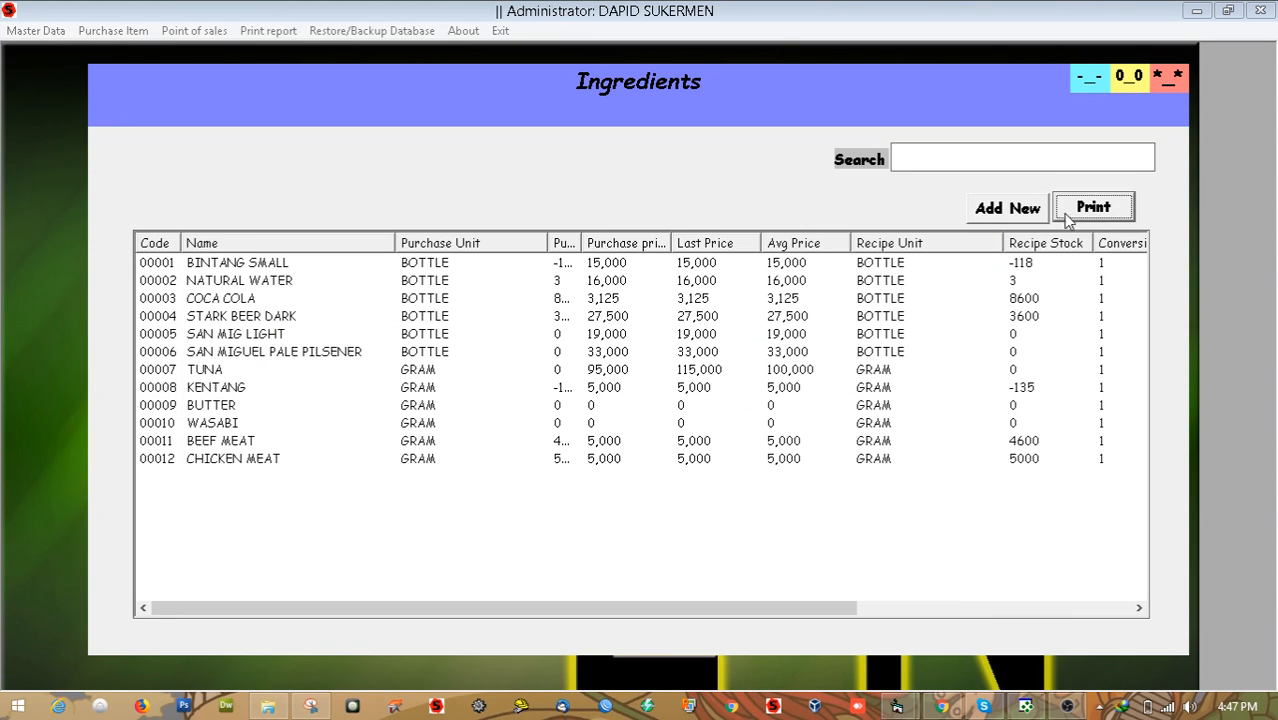
# Preview the printed ingredients report, and close the report and the ingredients list.
pyautogui.click(1090, 208)
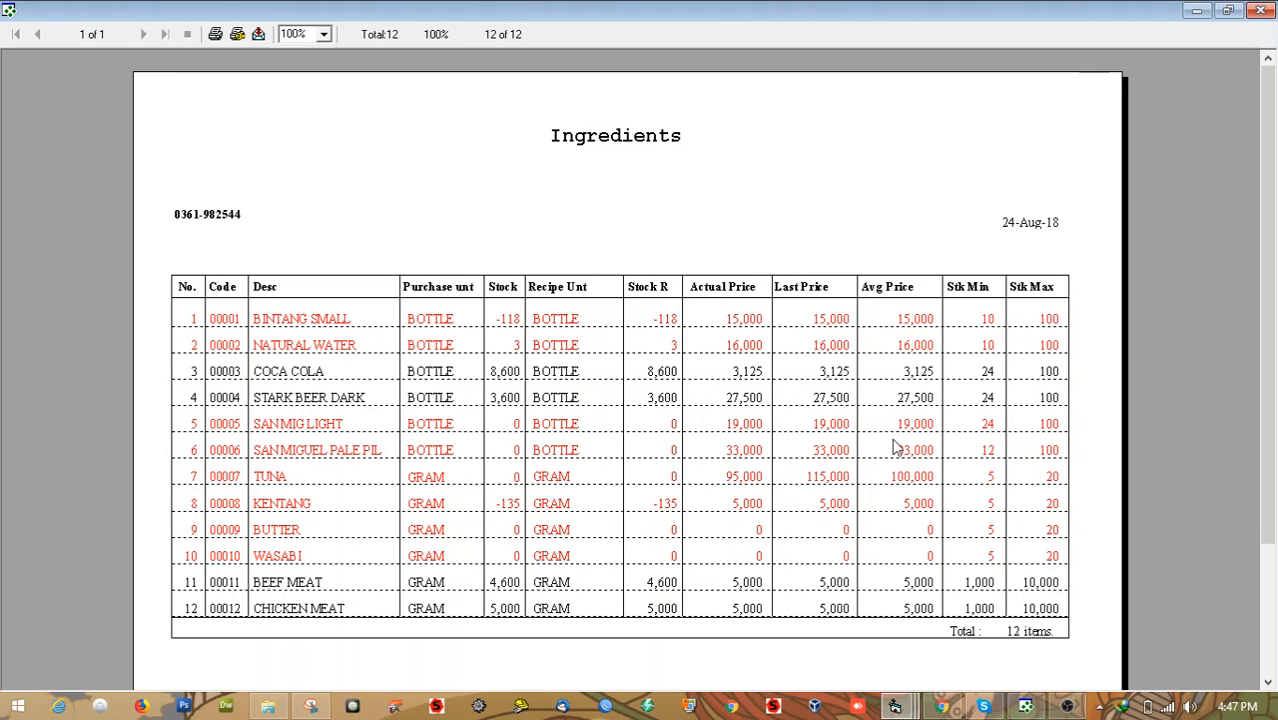
pyautogui.click(1262, 11)
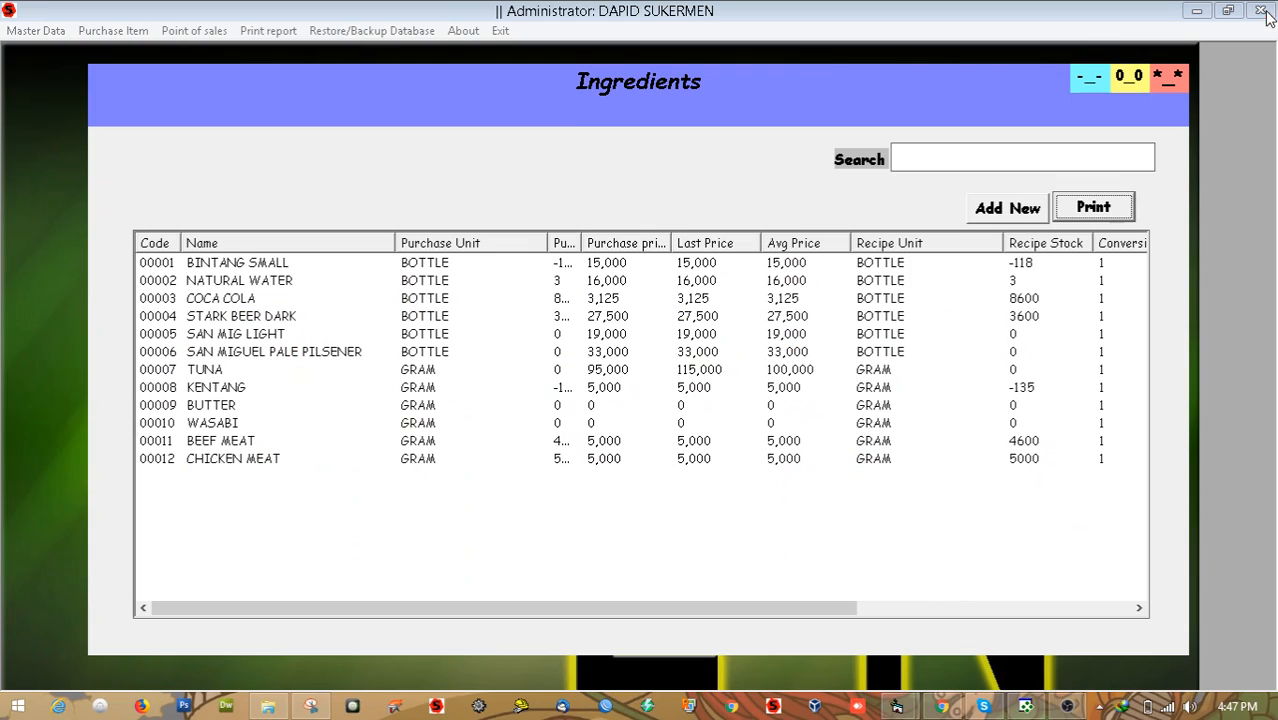
pyautogui.click(1160, 84)
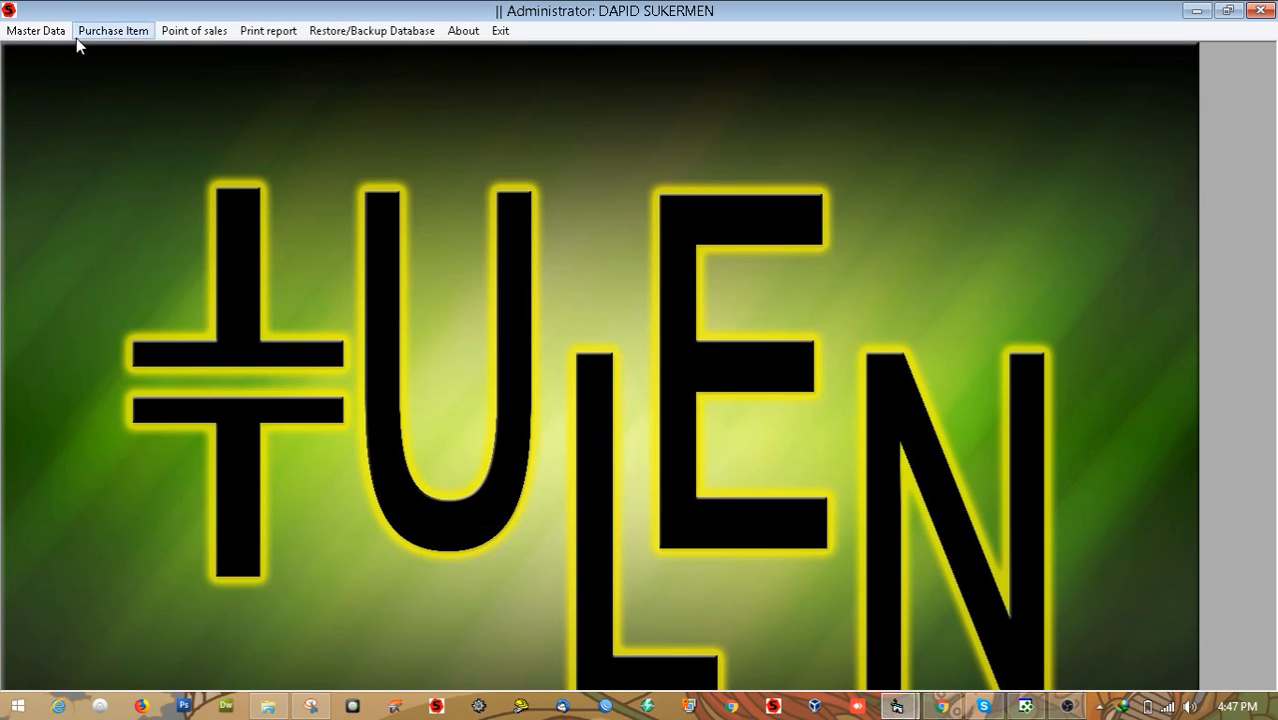
# Open the inventory adjustment form and start a new adjustment record with the code 00001.
pyautogui.click(45, 31)
pyautogui.moveTo(85, 162)
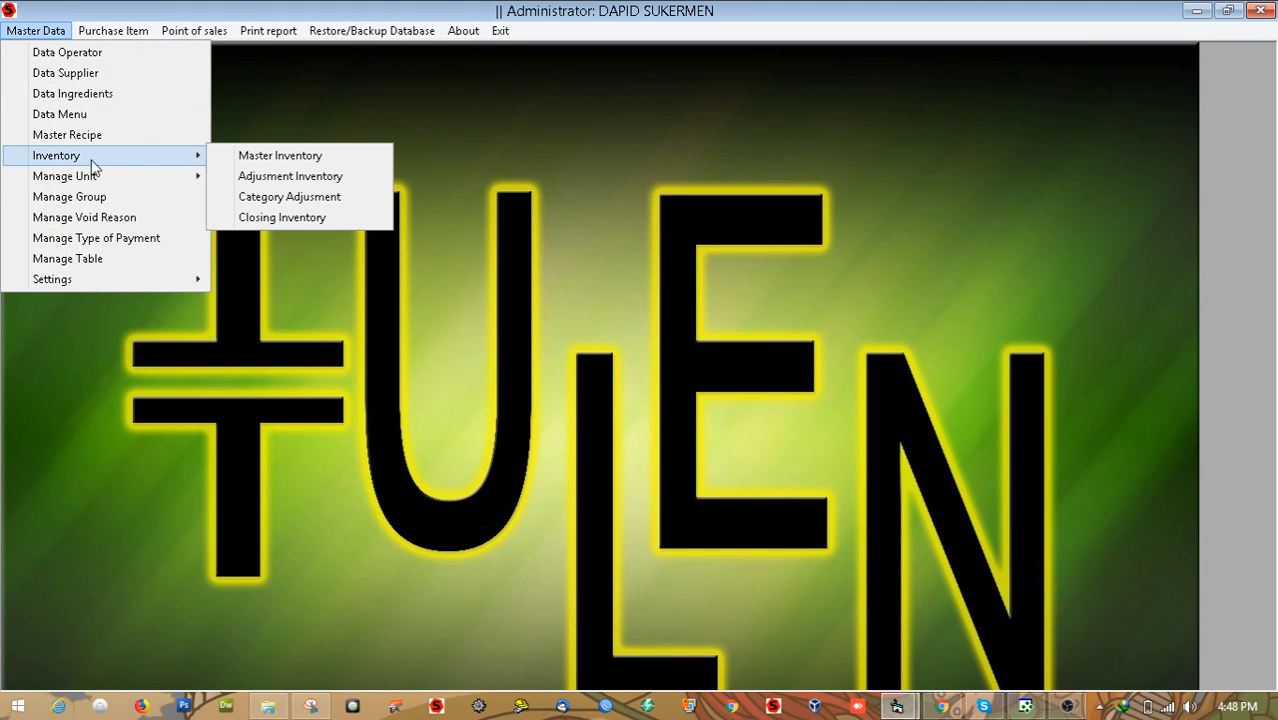
pyautogui.click(290, 180)
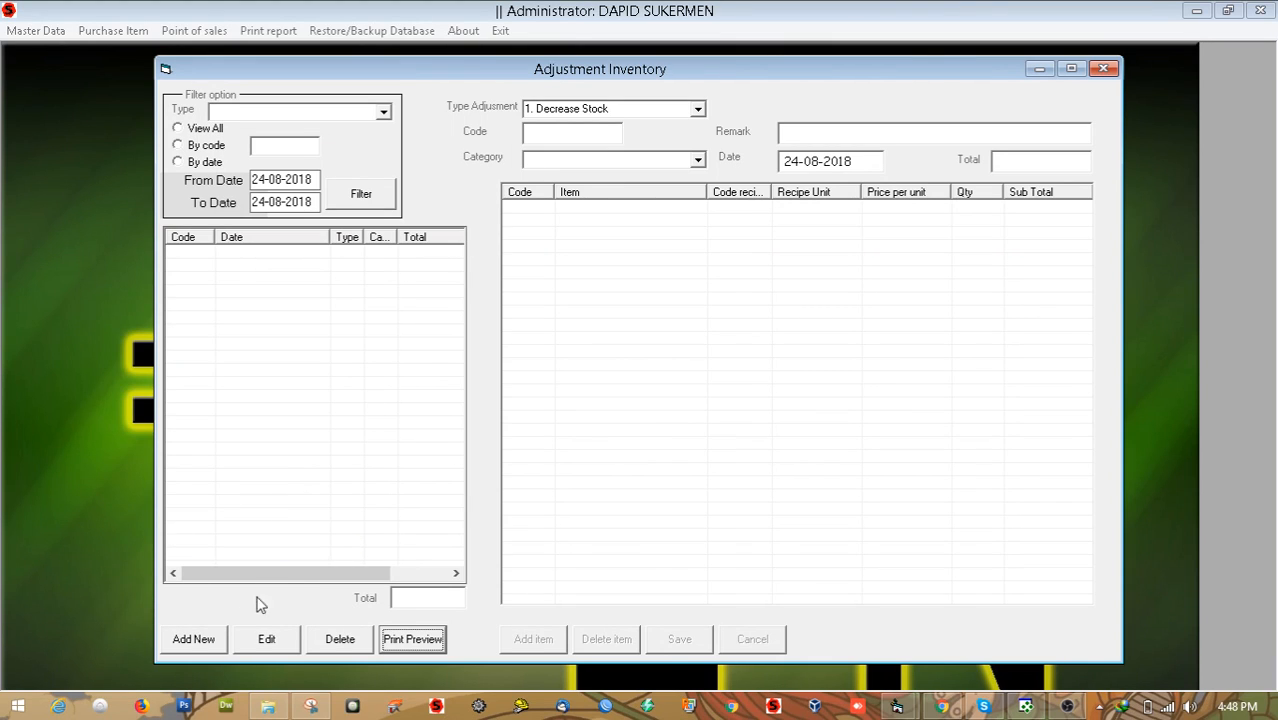
pyautogui.click(192, 640)
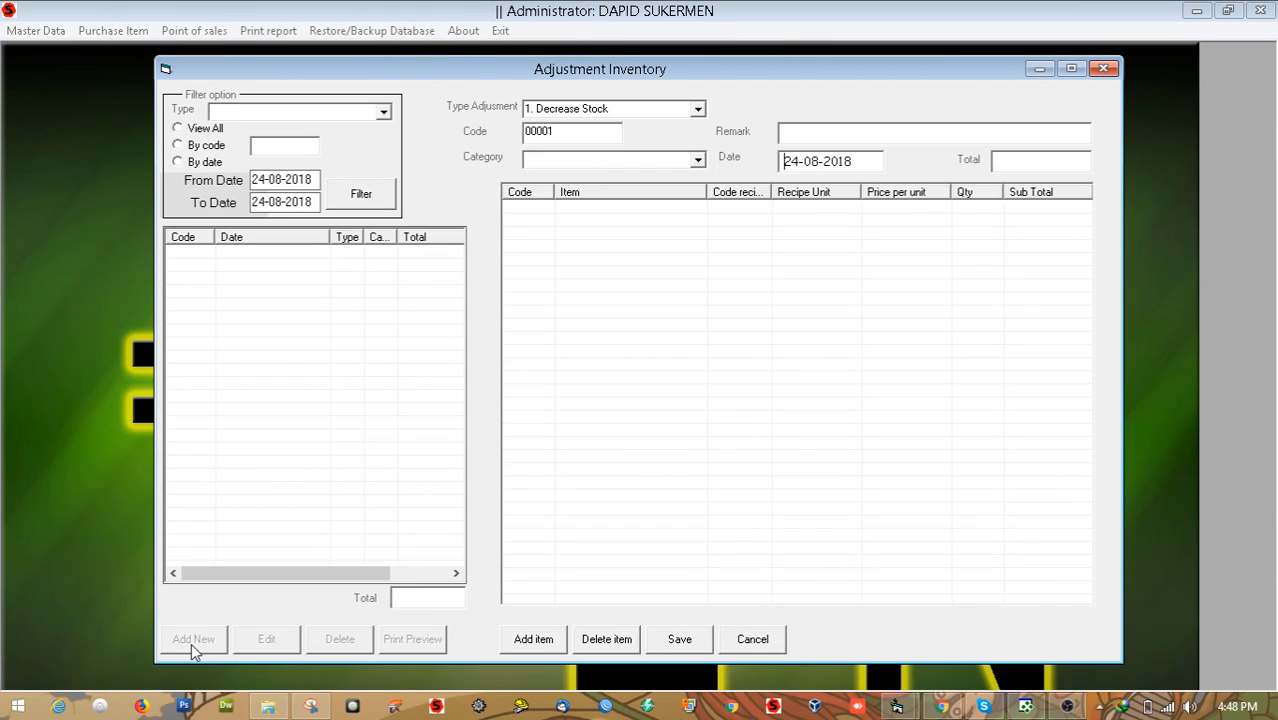
pyautogui.moveTo(579, 131); pyautogui.dragTo(524, 133)
pyautogui.click(567, 134)
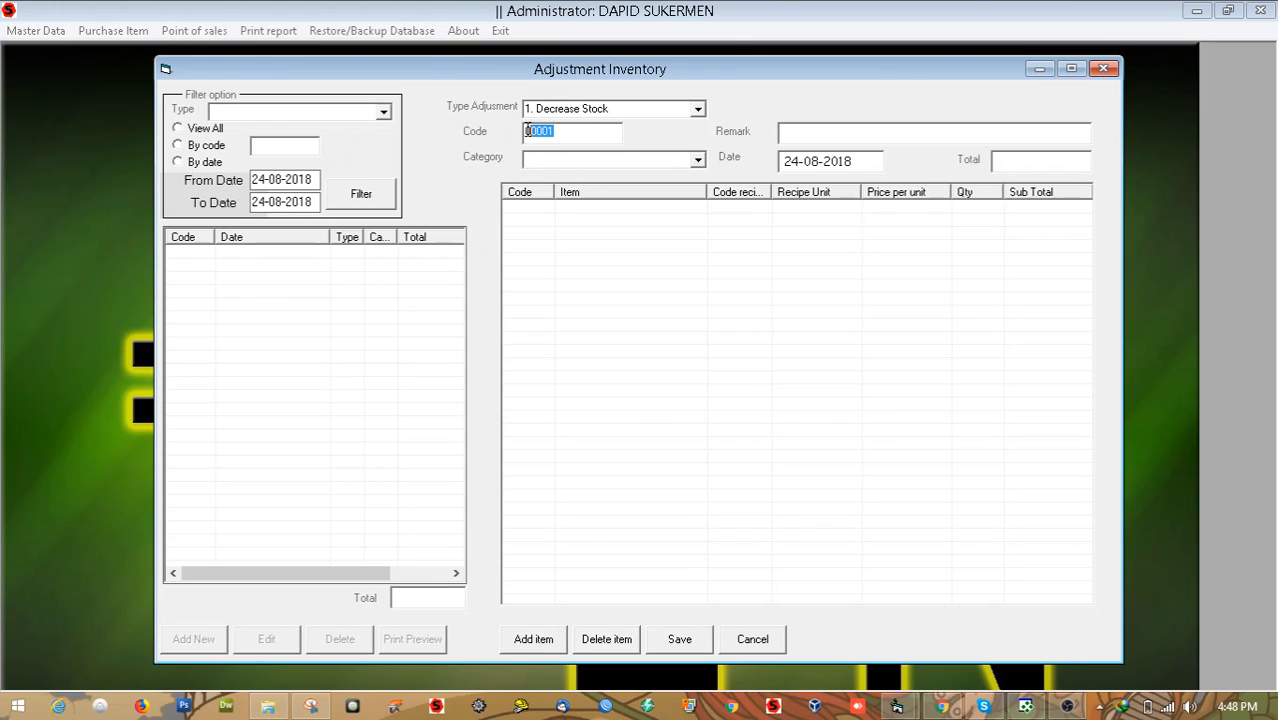
pyautogui.click(610, 134)
# Switch the adjustment type to Increase Stock and return it to Decrease Stock.
pyautogui.click(698, 109)
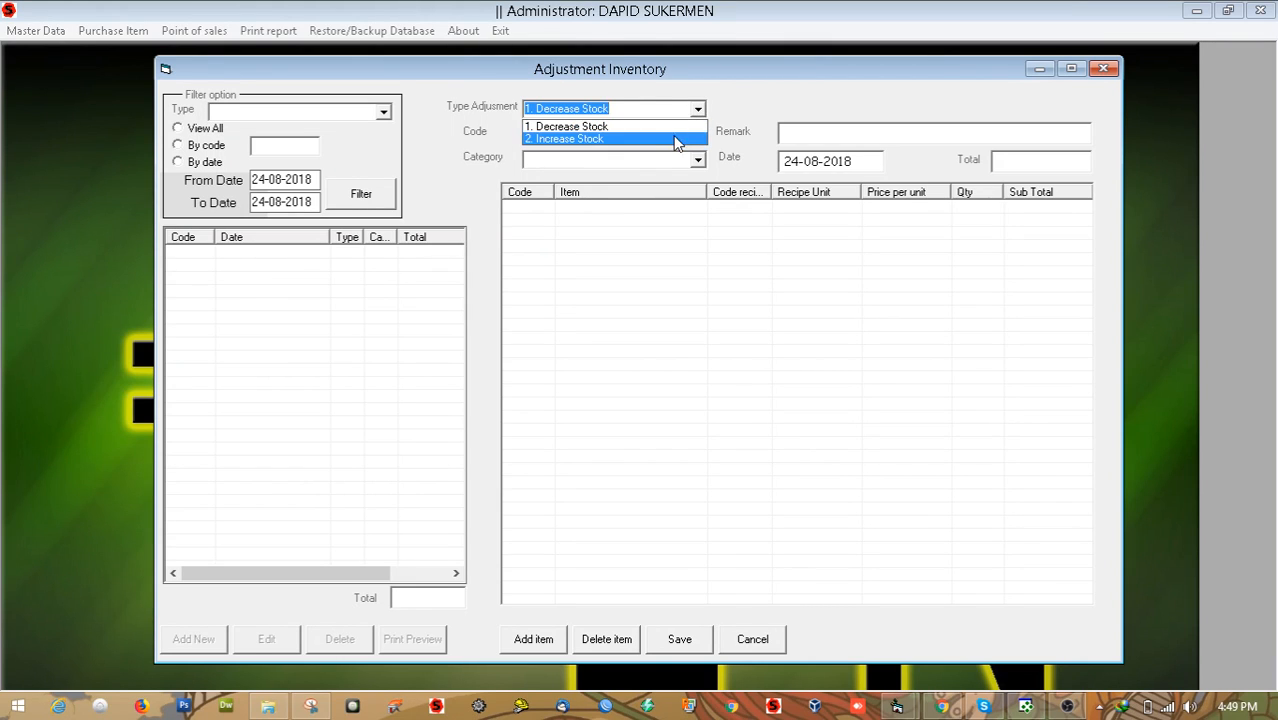
pyautogui.click(676, 139)
pyautogui.click(704, 110)
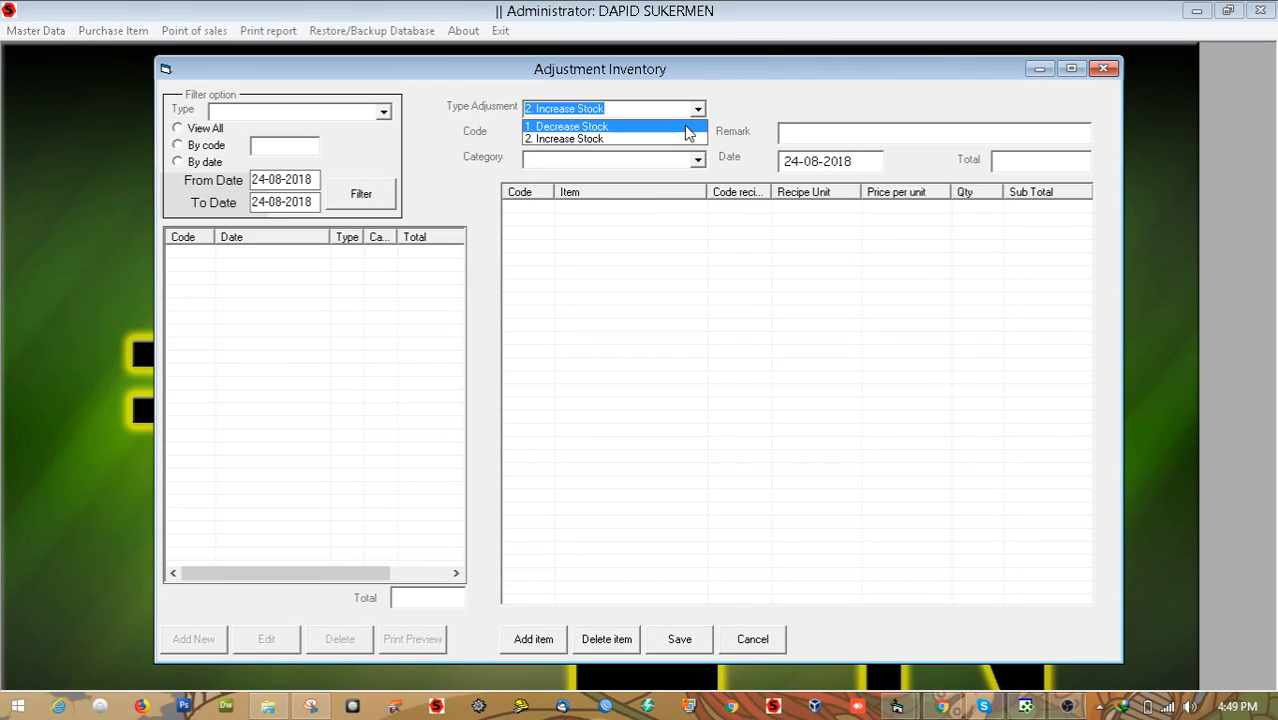
pyautogui.click(686, 127)
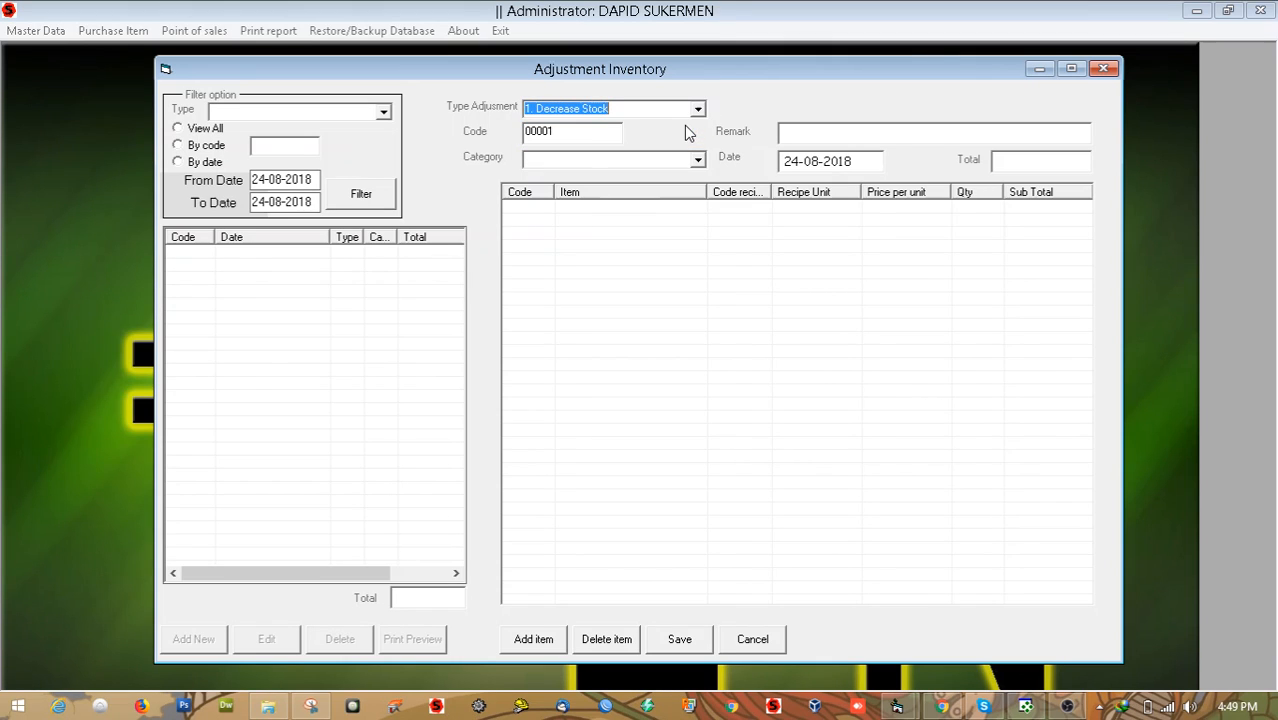
pyautogui.click(638, 106)
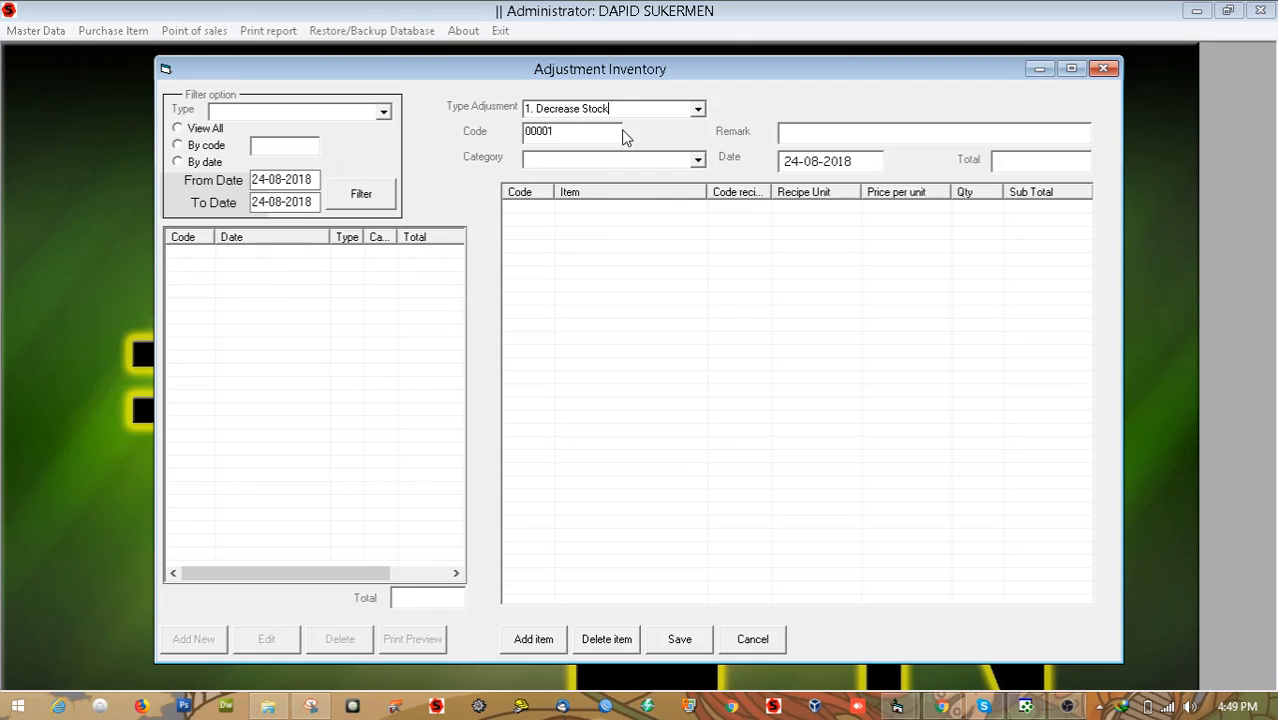
# Set the adjustment category to 01 | WASTE and enter the remark "due chiller out of power".
pyautogui.click(700, 161)
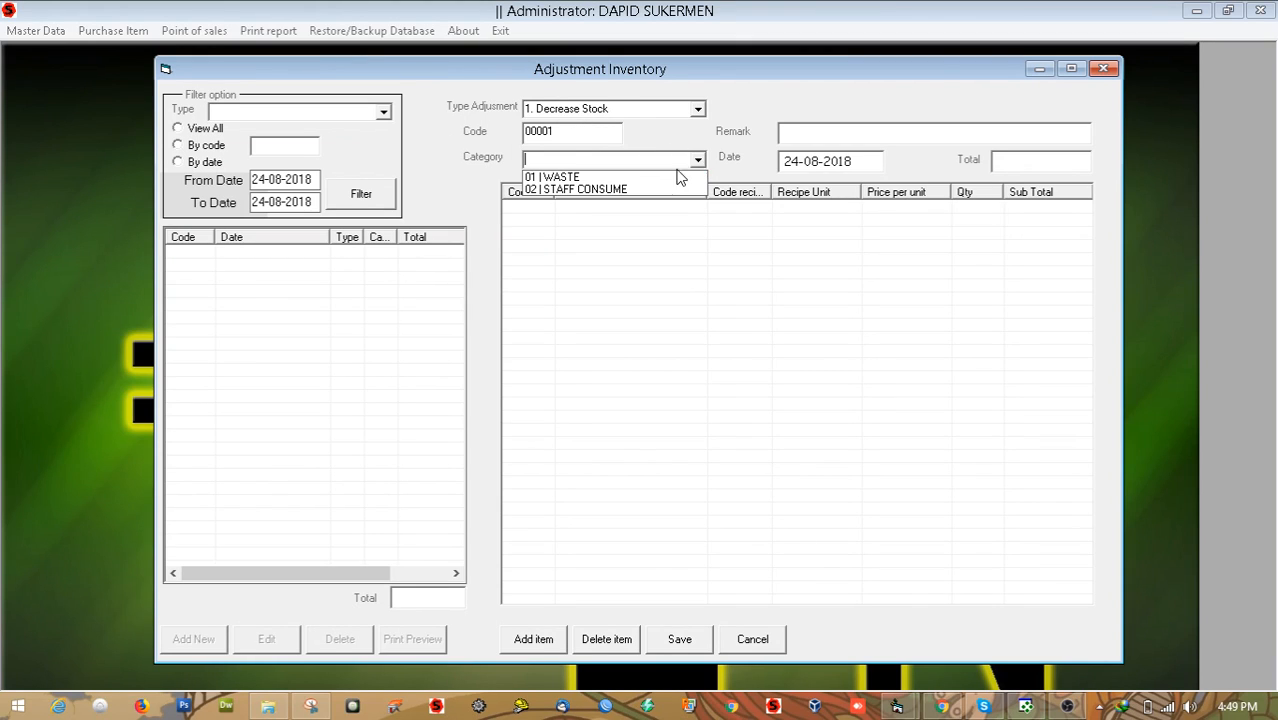
pyautogui.click(579, 178)
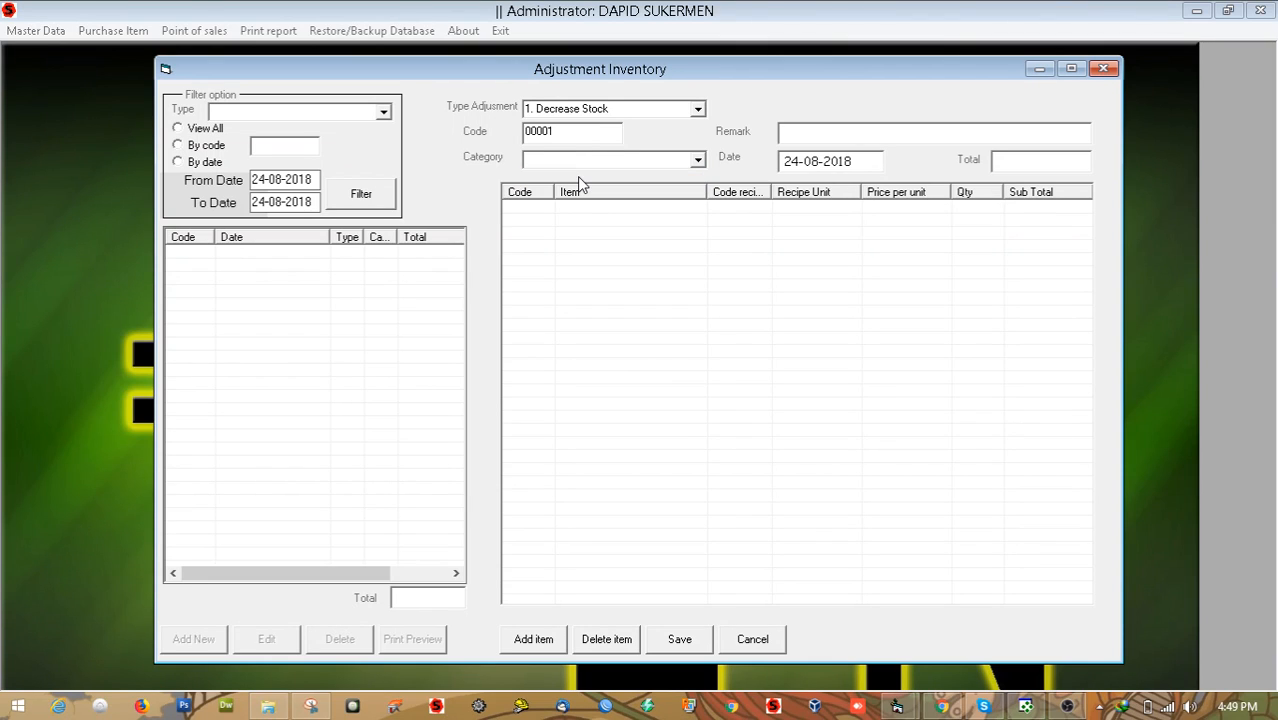
pyautogui.click(795, 137)
pyautogui.write('due chiller out o')
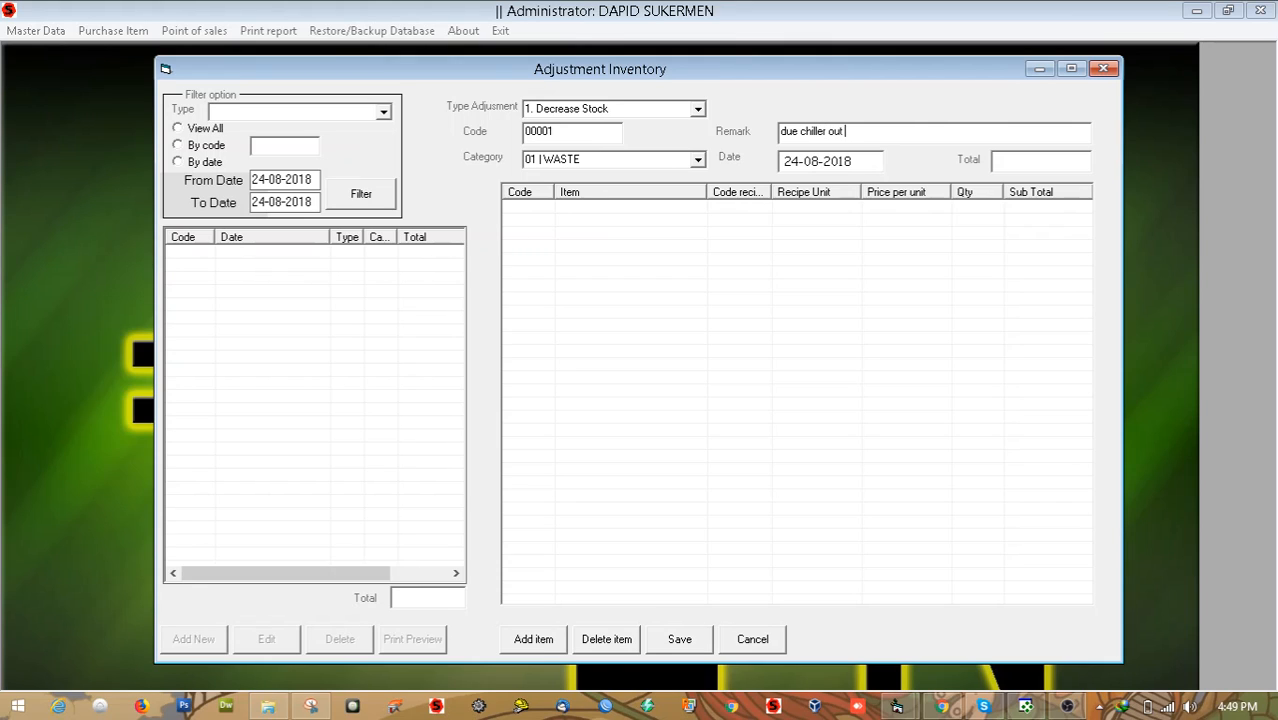
pyautogui.write('f power')
# Add BEEF MEAT to the adjustment with a quantity of 100, finding the item by searching for "be".
pyautogui.click(535, 642)
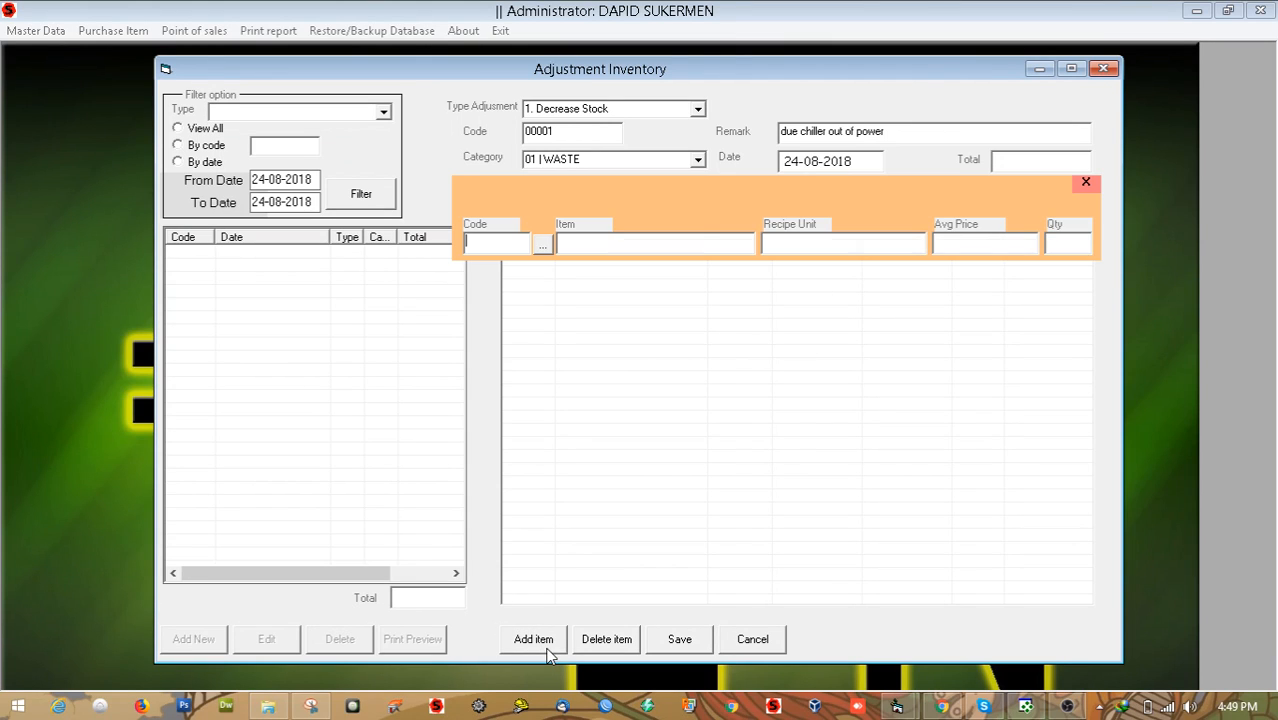
pyautogui.click(542, 247)
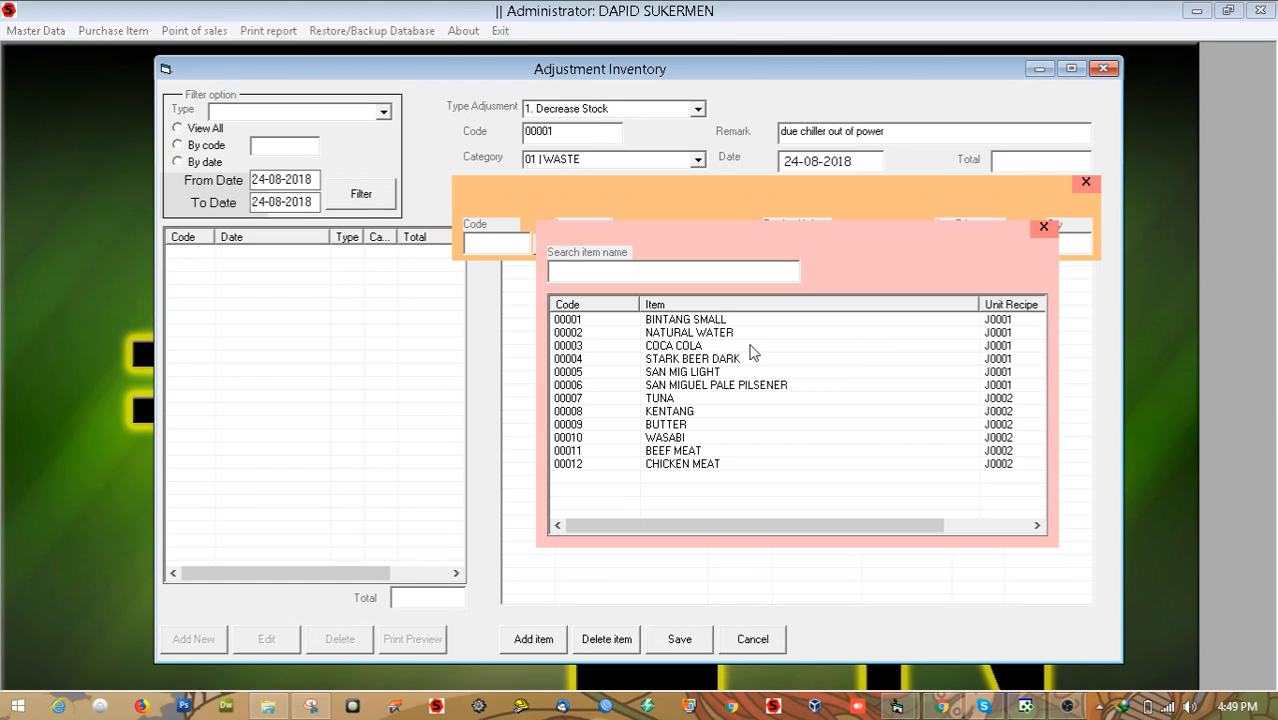
pyautogui.write('be')
pyautogui.press('Down')
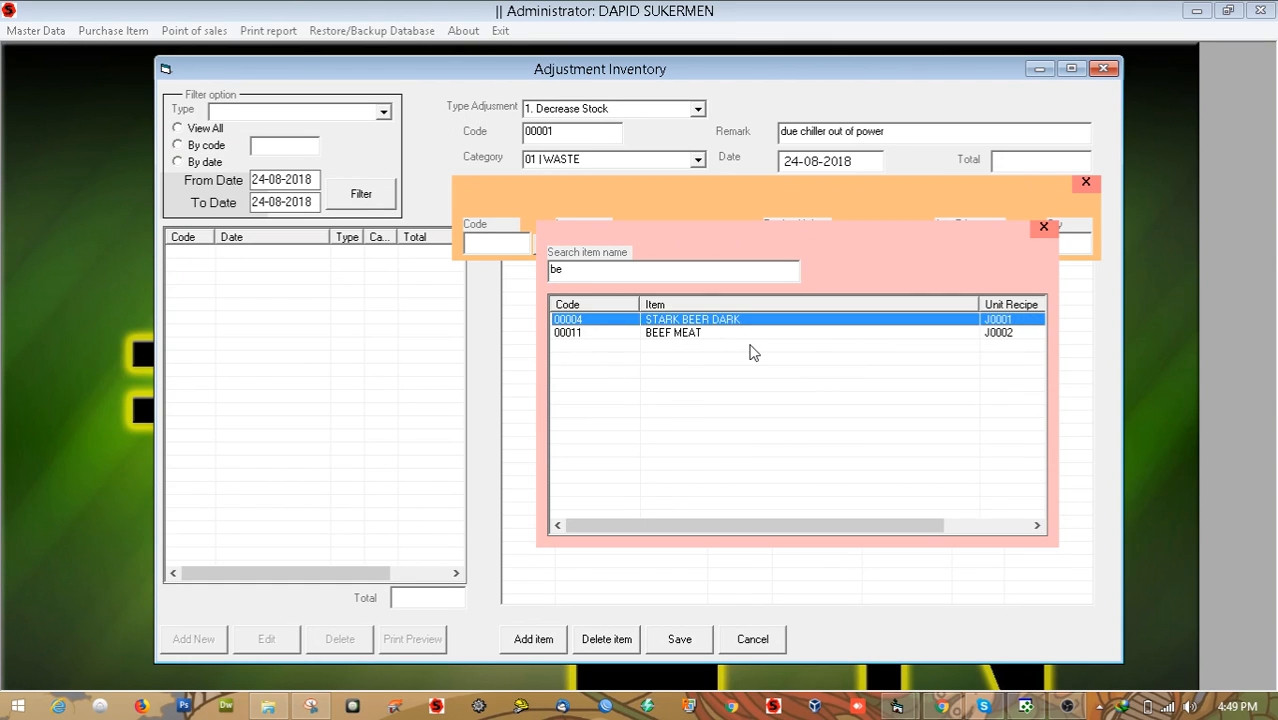
pyautogui.press('Down')
pyautogui.press('Return')
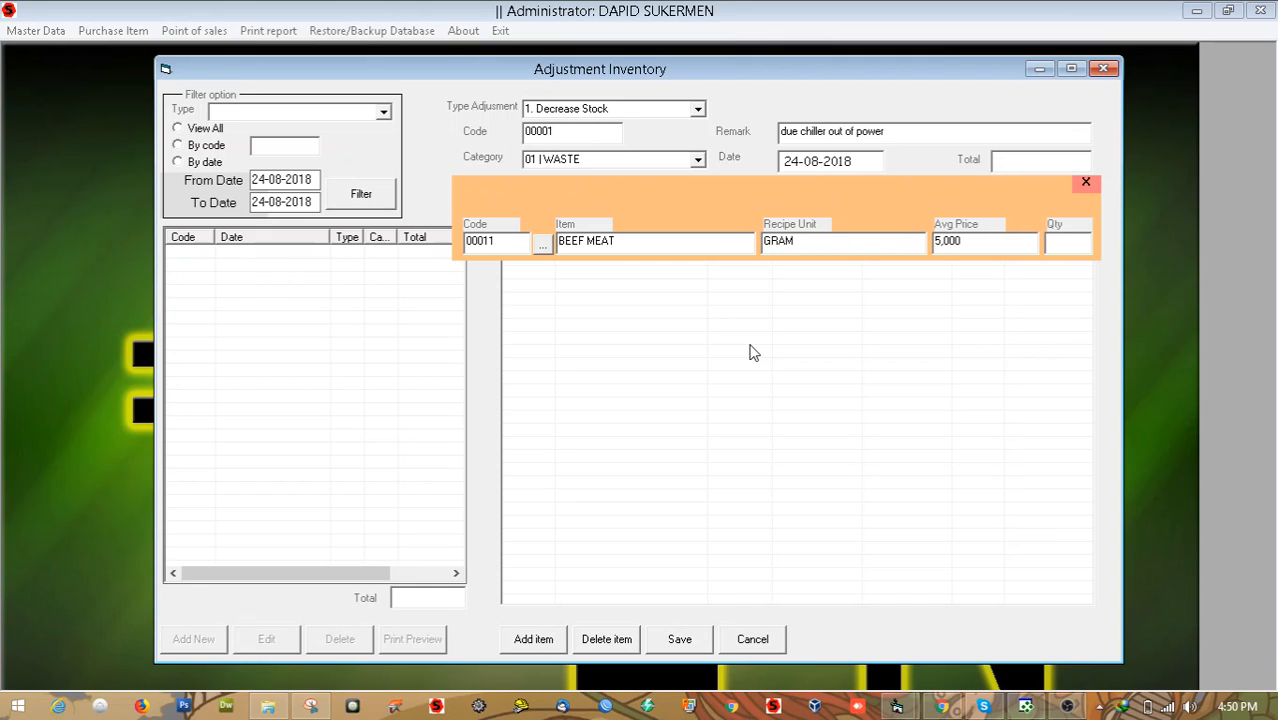
pyautogui.write('100')
pyautogui.press('Return')
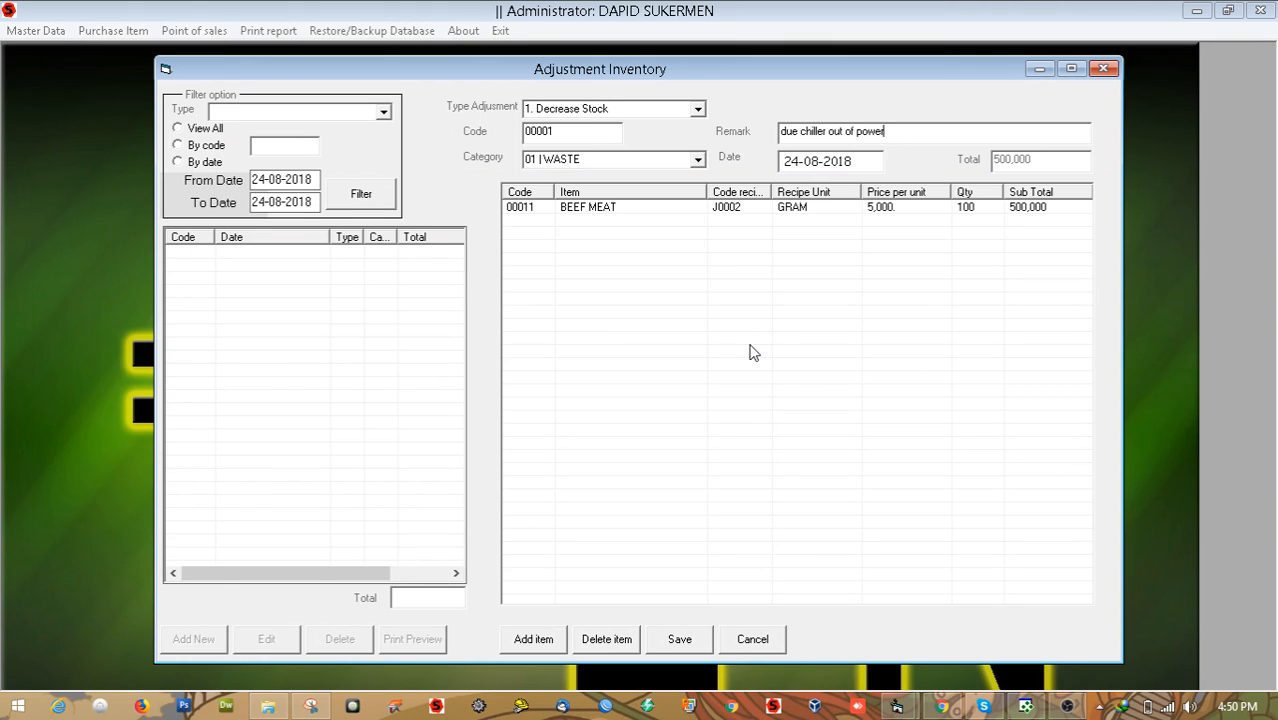
# Add CHICKEN MEAT to the adjustment with a quantity of 100, finding the item by searching for "chi".
pyautogui.click(533, 645)
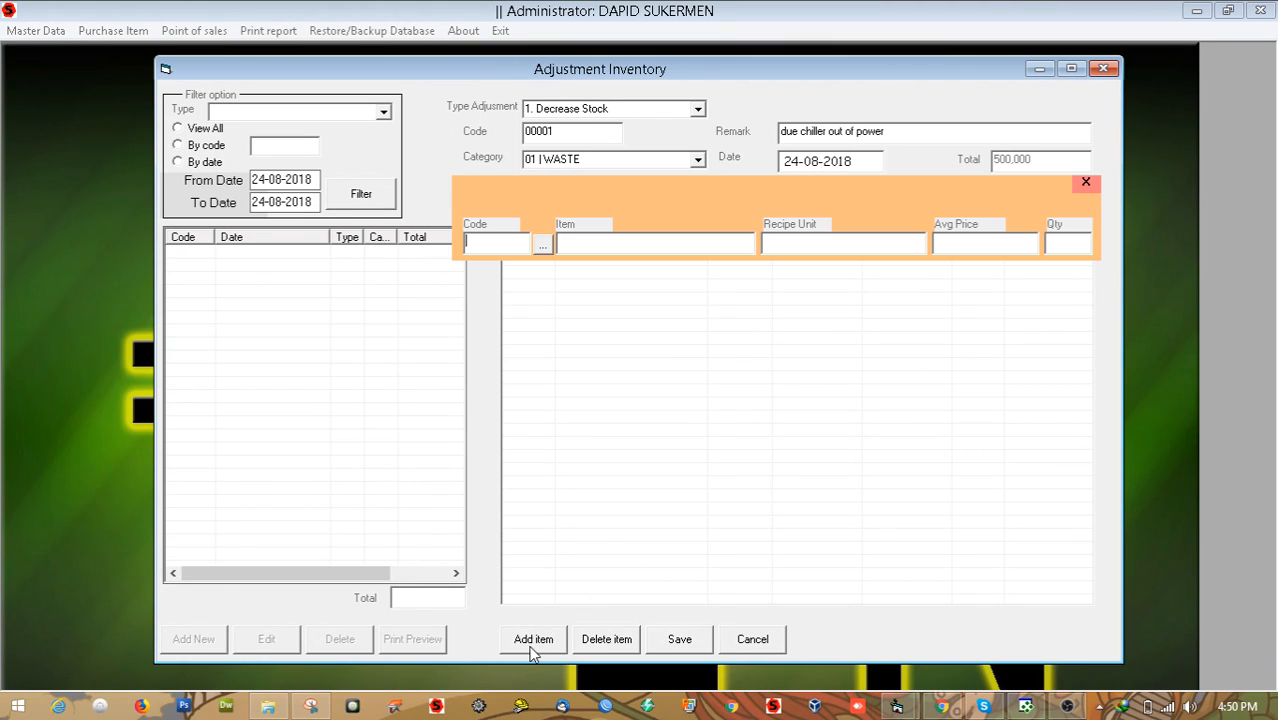
pyautogui.click(542, 245)
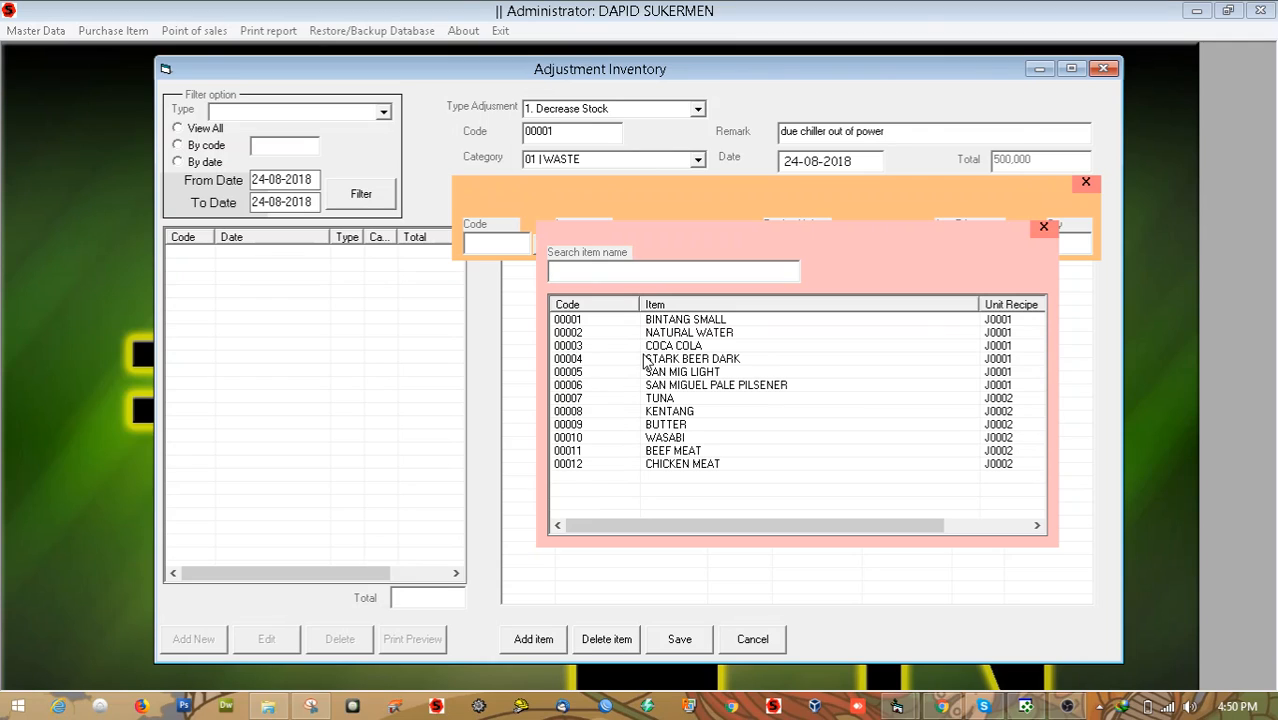
pyautogui.write('chi')
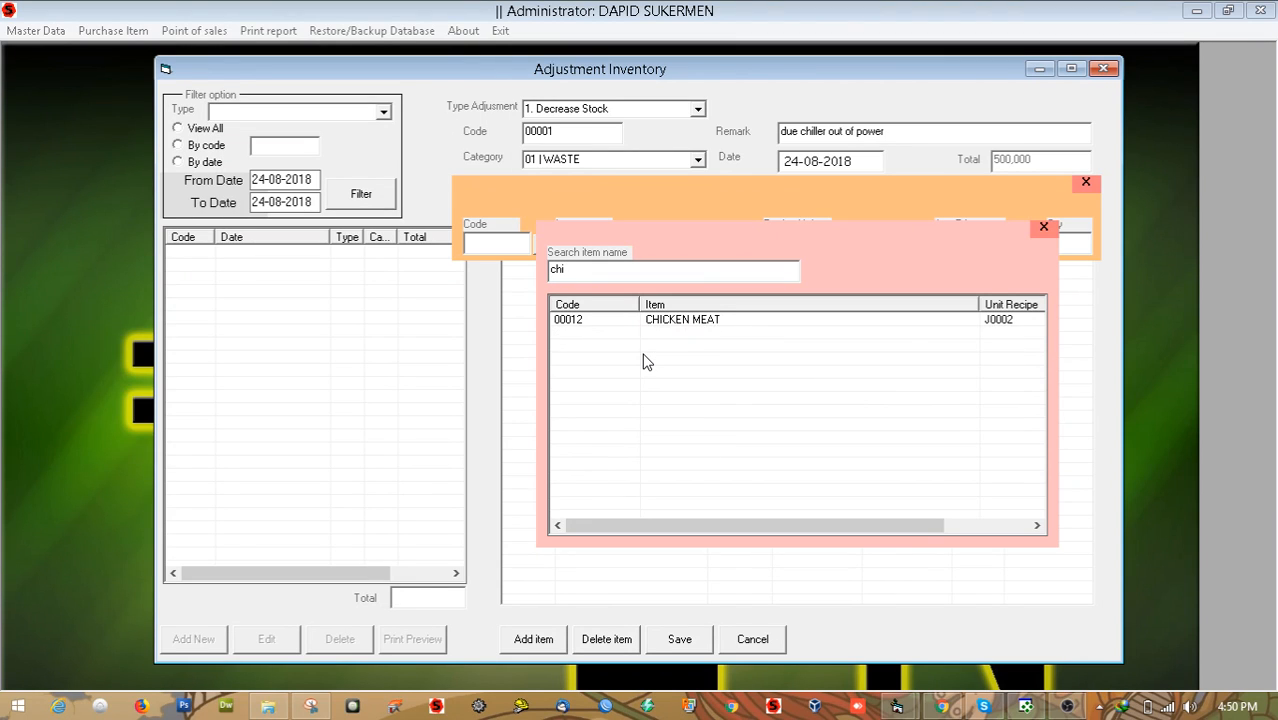
pyautogui.press('Down')
pyautogui.press('Return')
pyautogui.write('10')
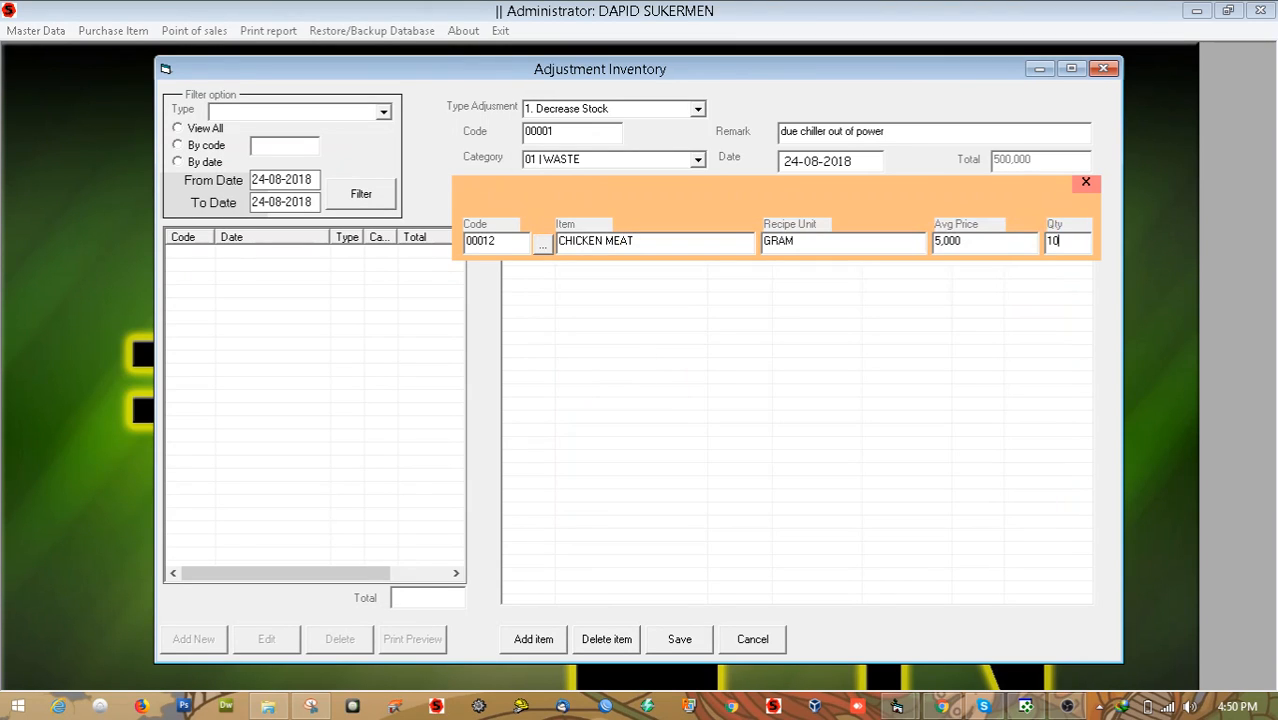
pyautogui.write('0')
pyautogui.press('Return')
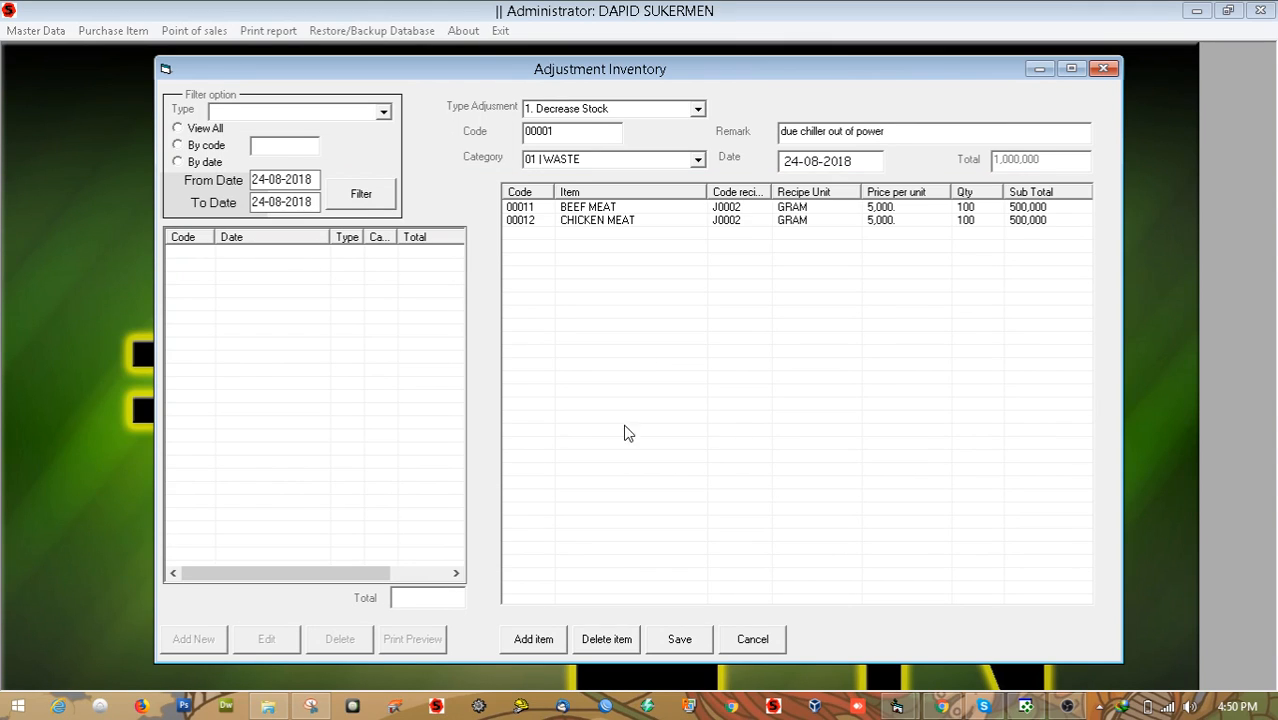
# Add KENTANG to the adjustment with a quantity of 10, and dismiss the low battery notice.
pyautogui.click(532, 640)
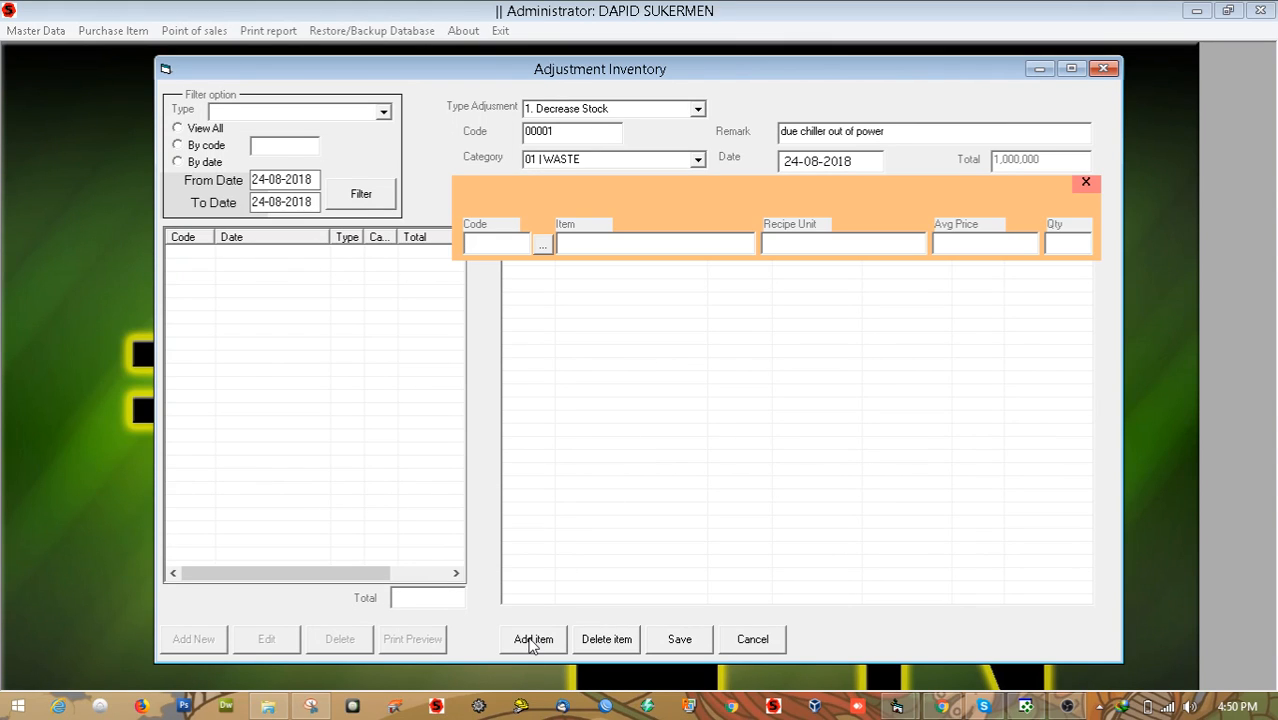
pyautogui.click(543, 245)
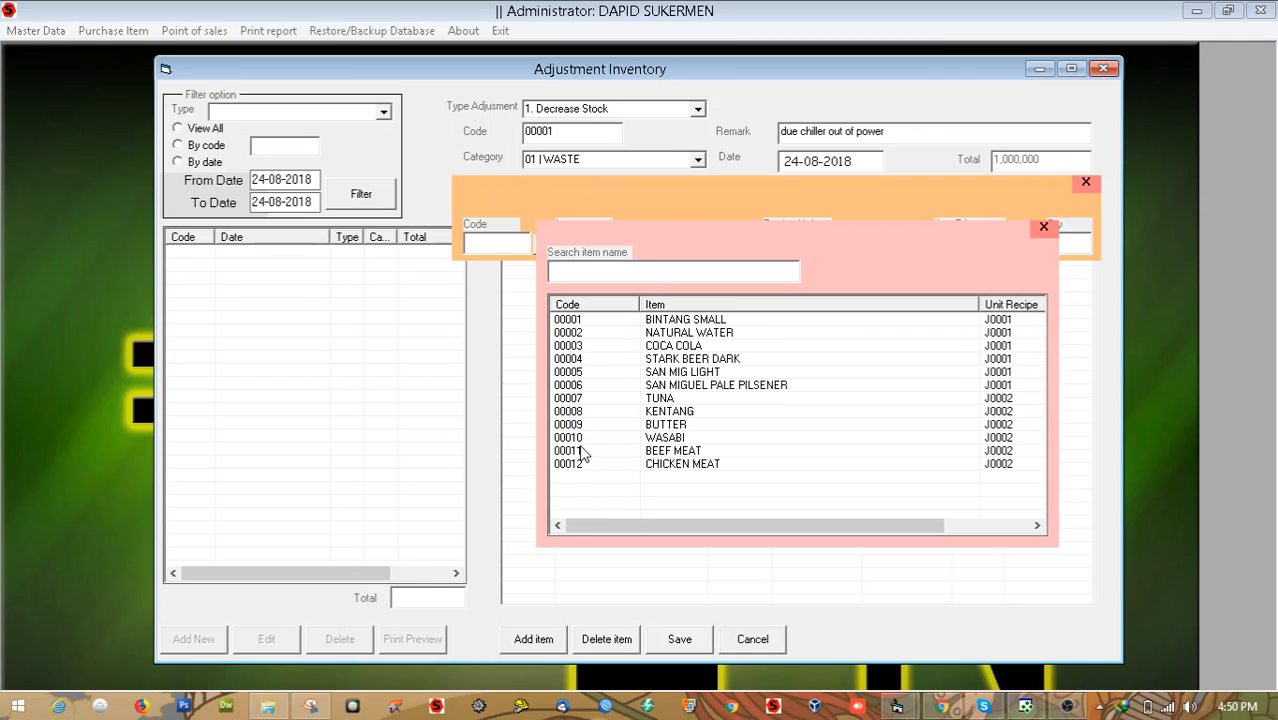
pyautogui.doubleClick(592, 411)
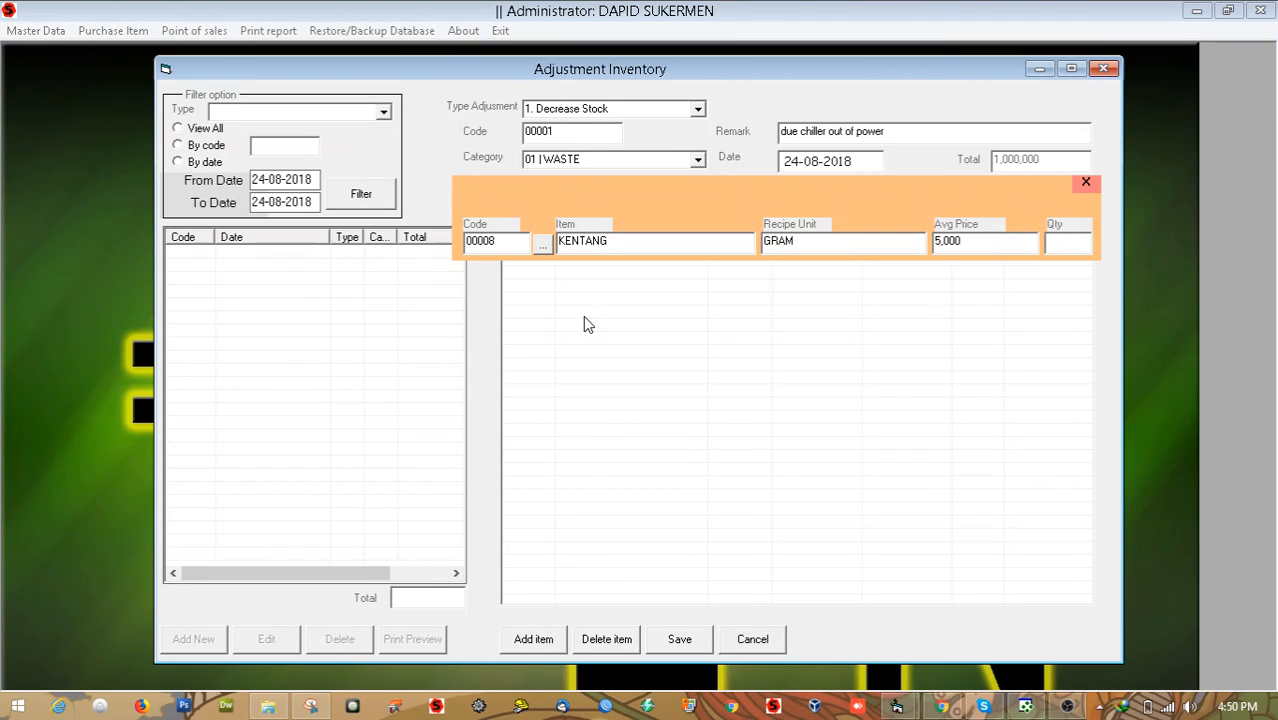
pyautogui.write('10')
pyautogui.press('Return')
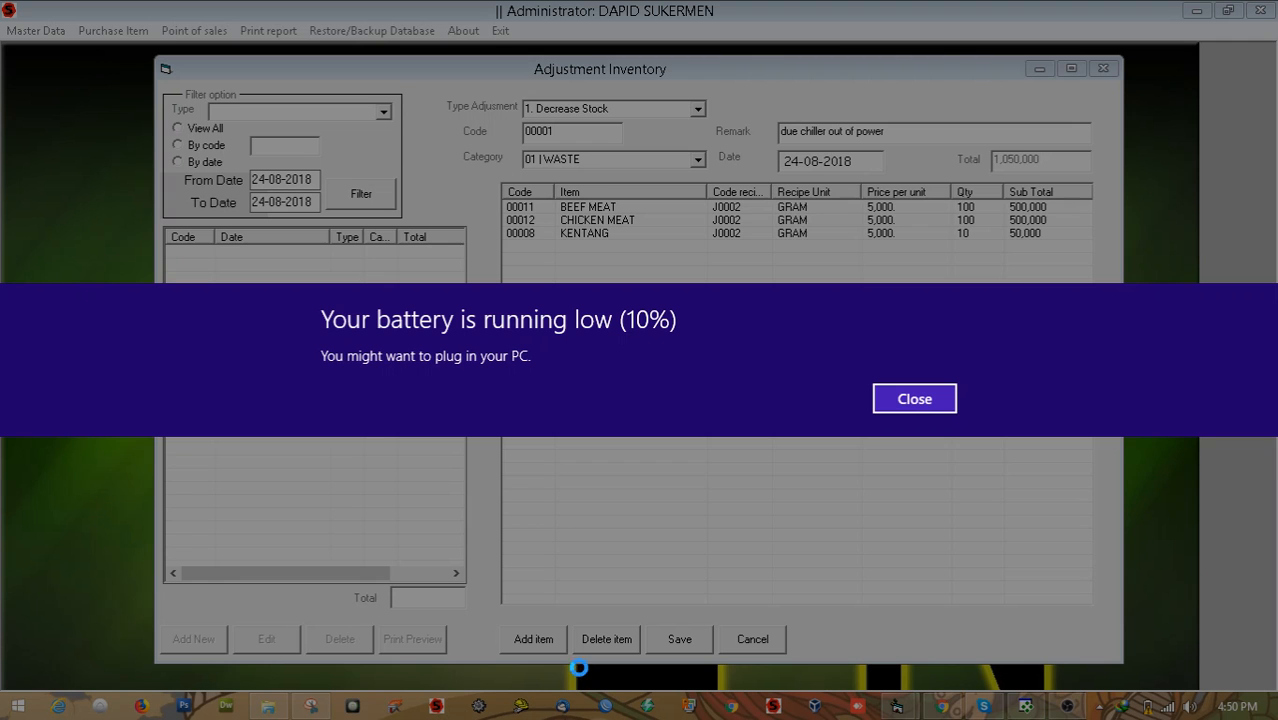
pyautogui.click(924, 402)
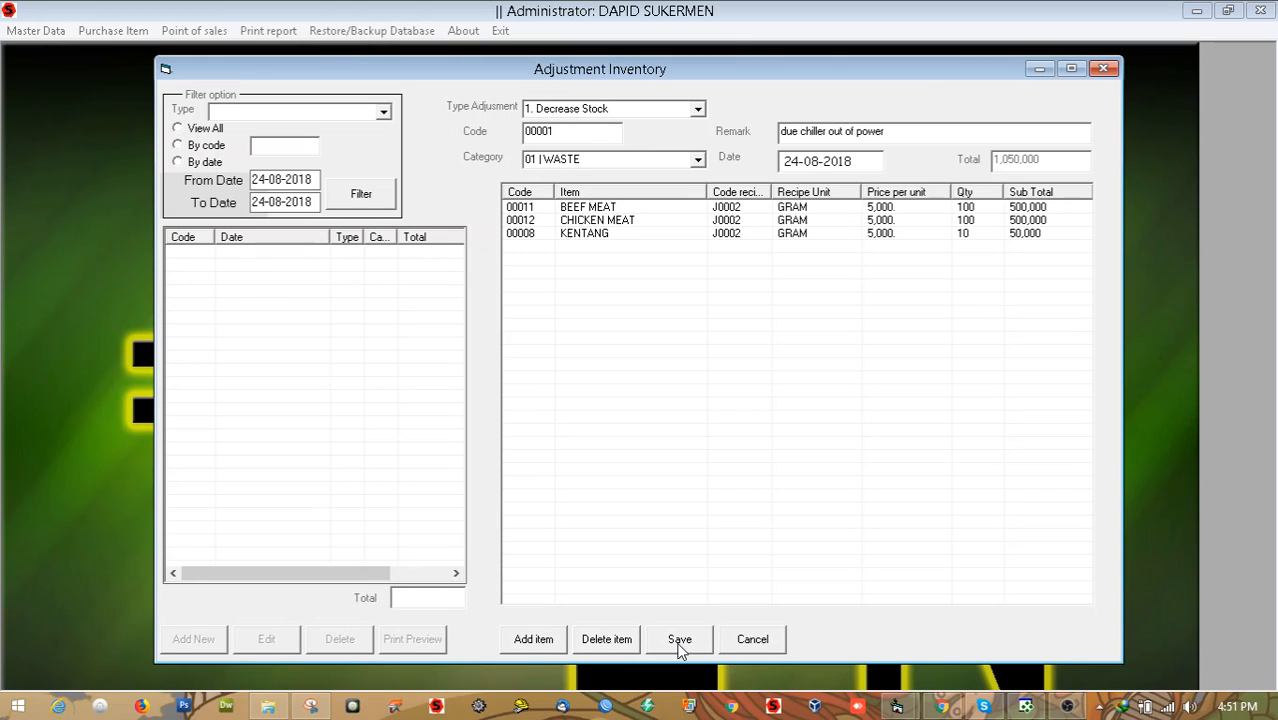
# Review the BEEF MEAT, CHICKEN MEAT and KENTANG lines entered in the adjustment.
pyautogui.click(632, 236)
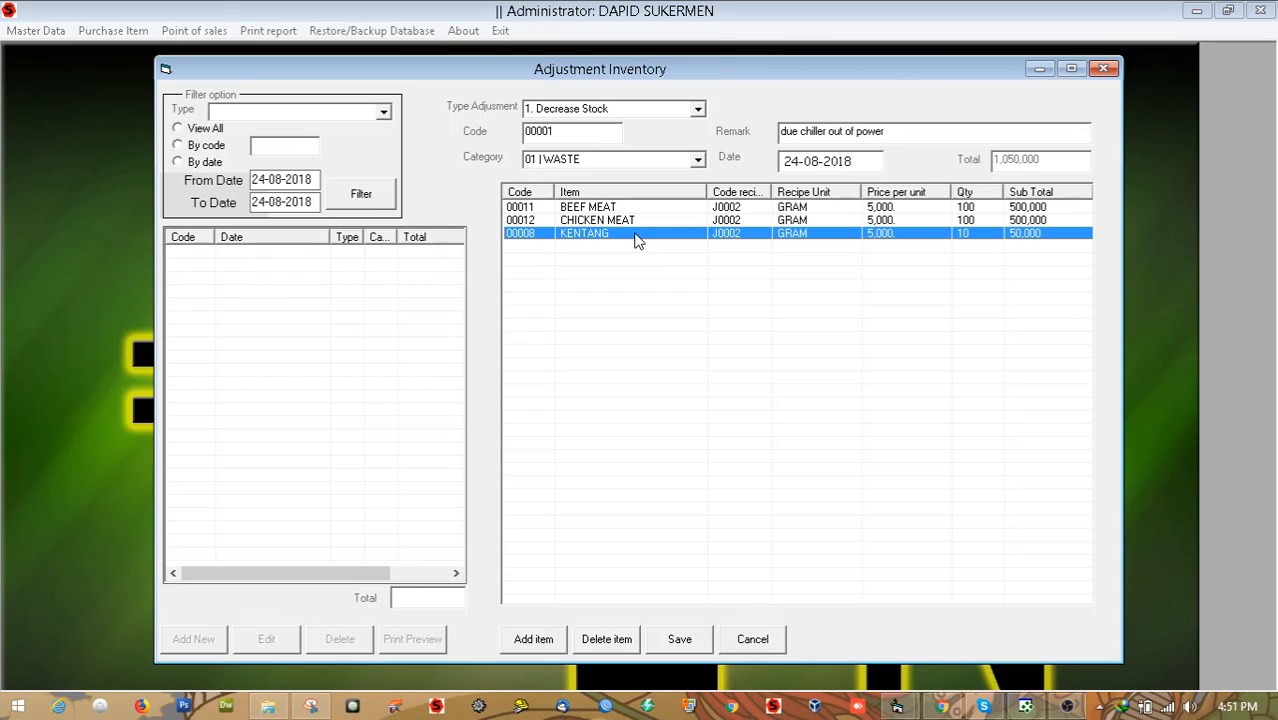
pyautogui.click(637, 220)
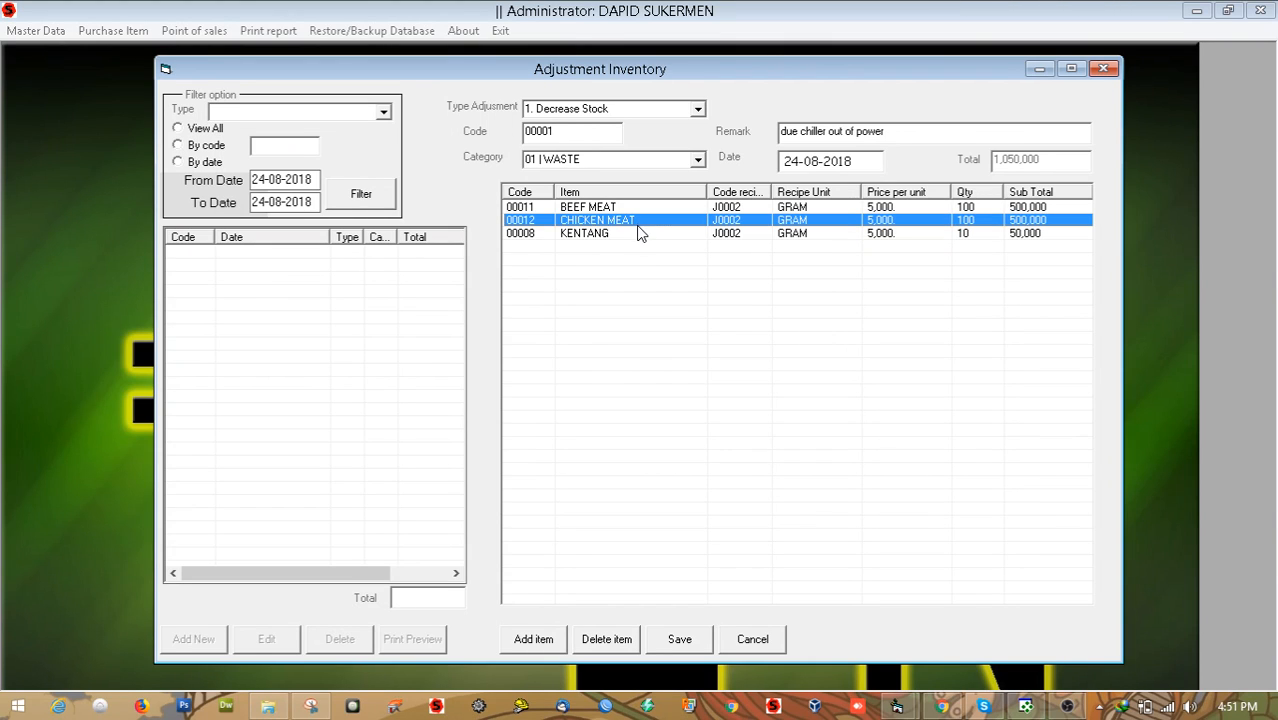
pyautogui.click(642, 235)
pyautogui.click(652, 222)
pyautogui.click(614, 233)
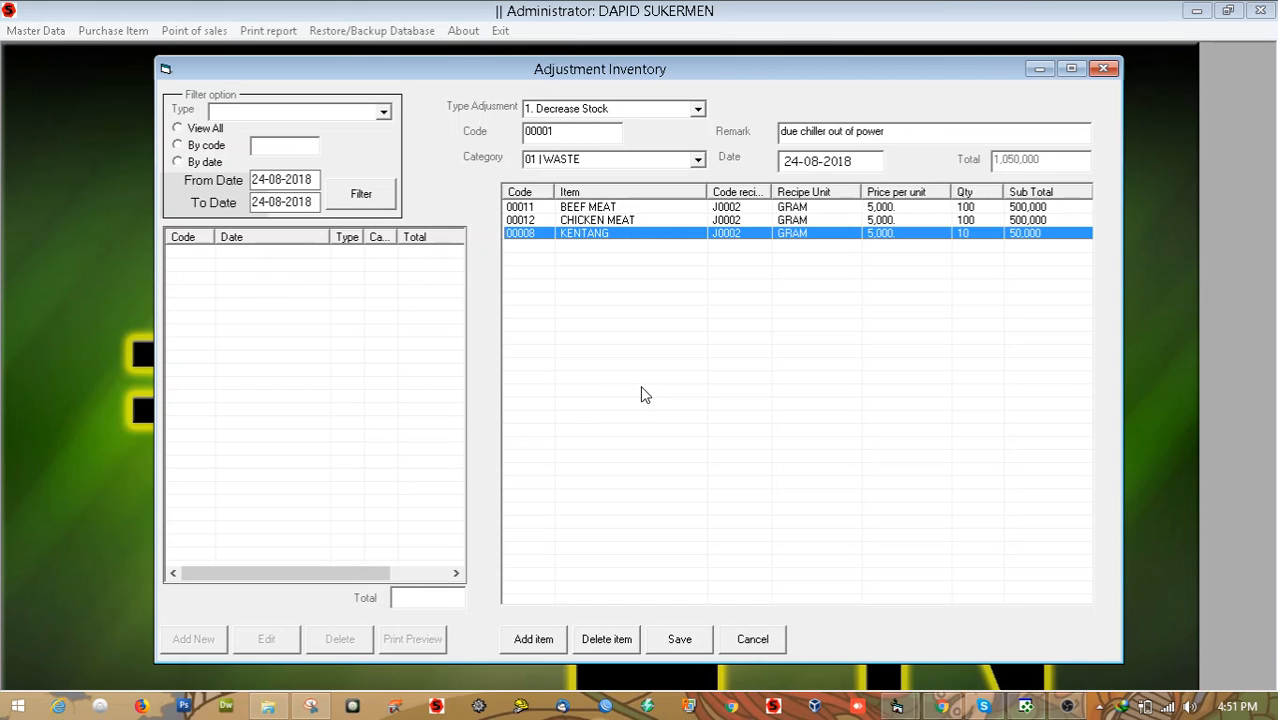
pyautogui.click(676, 219)
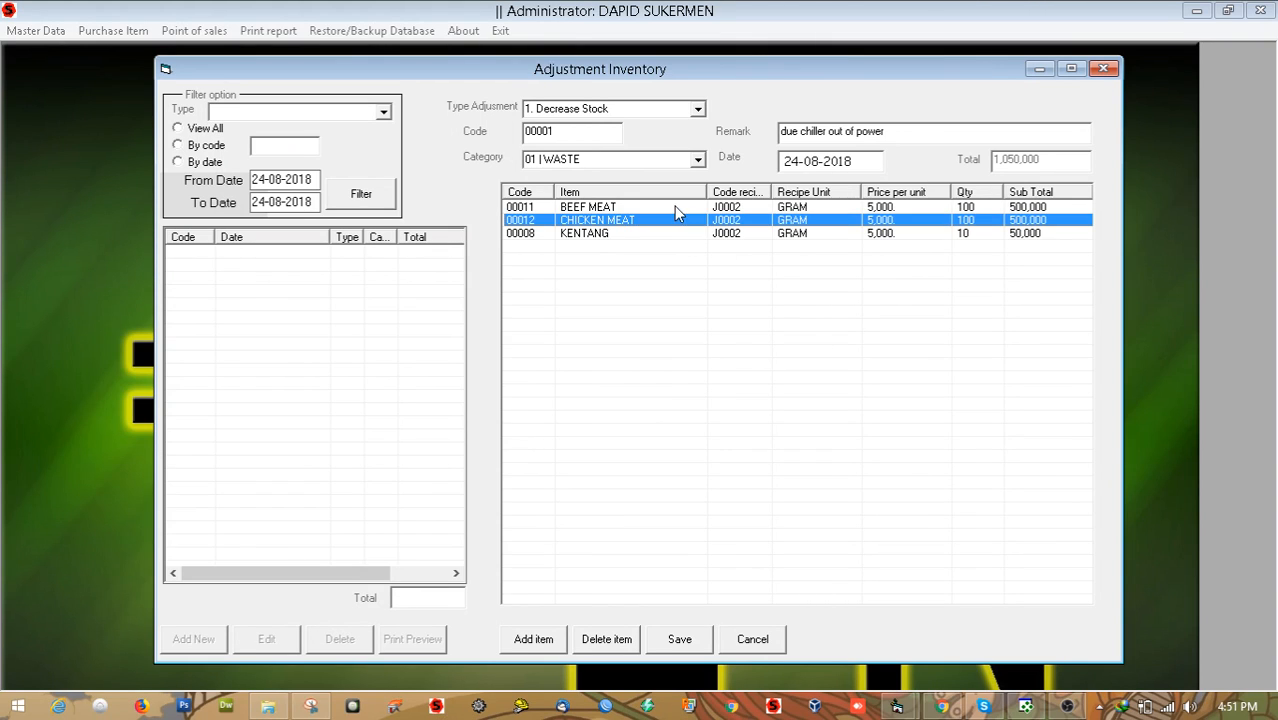
pyautogui.click(674, 207)
pyautogui.click(681, 234)
pyautogui.click(686, 220)
pyautogui.click(686, 208)
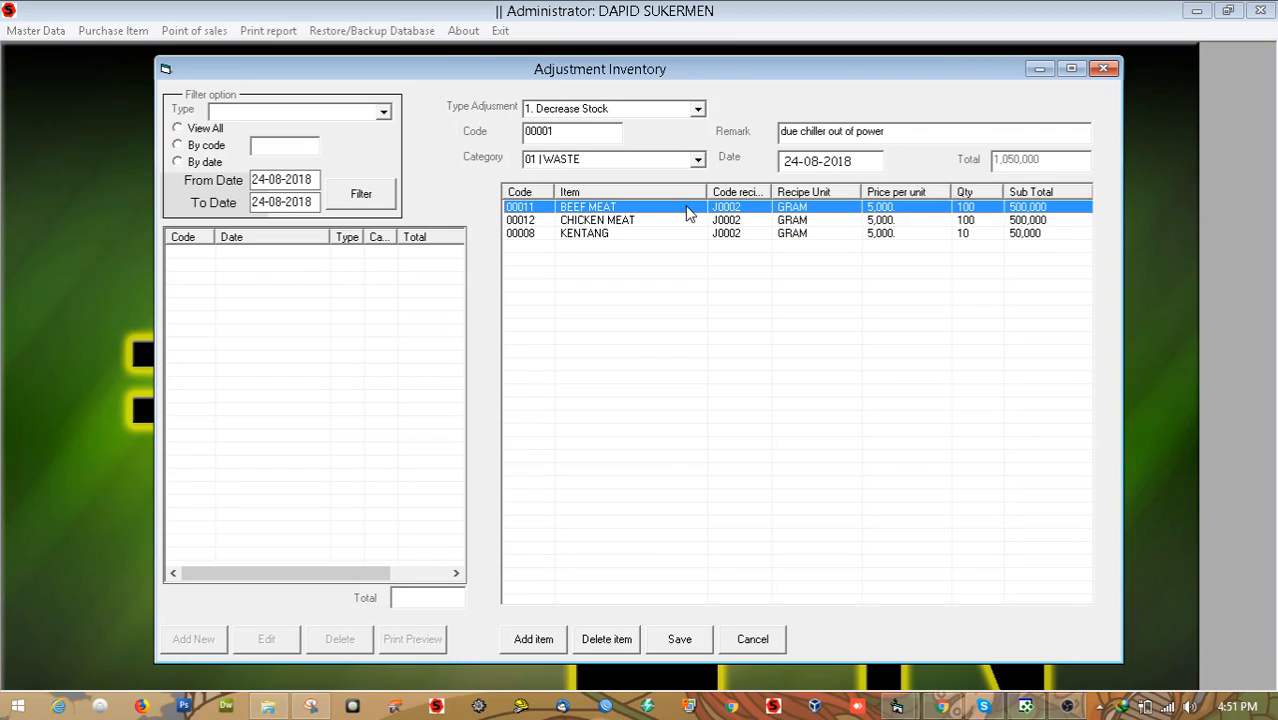
pyautogui.click(686, 234)
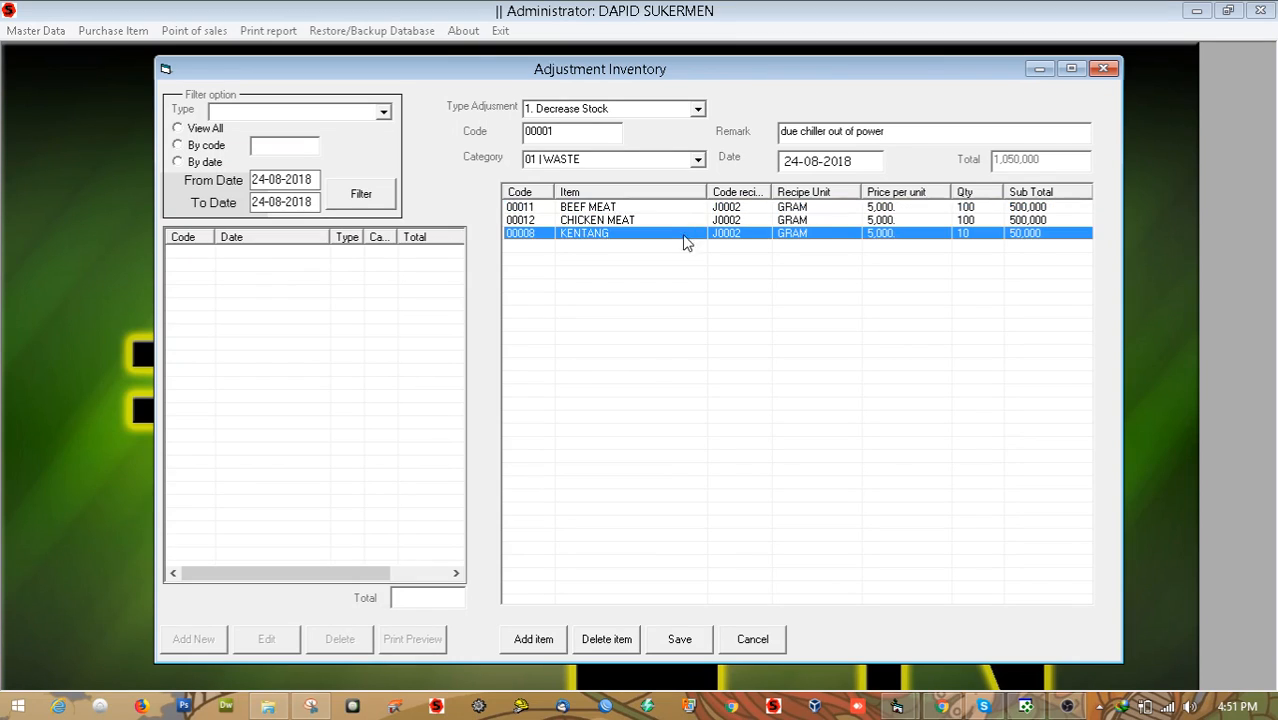
# Save the stock-decrease adjustment and load the saved record 00001 from the adjustment list.
pyautogui.click(691, 637)
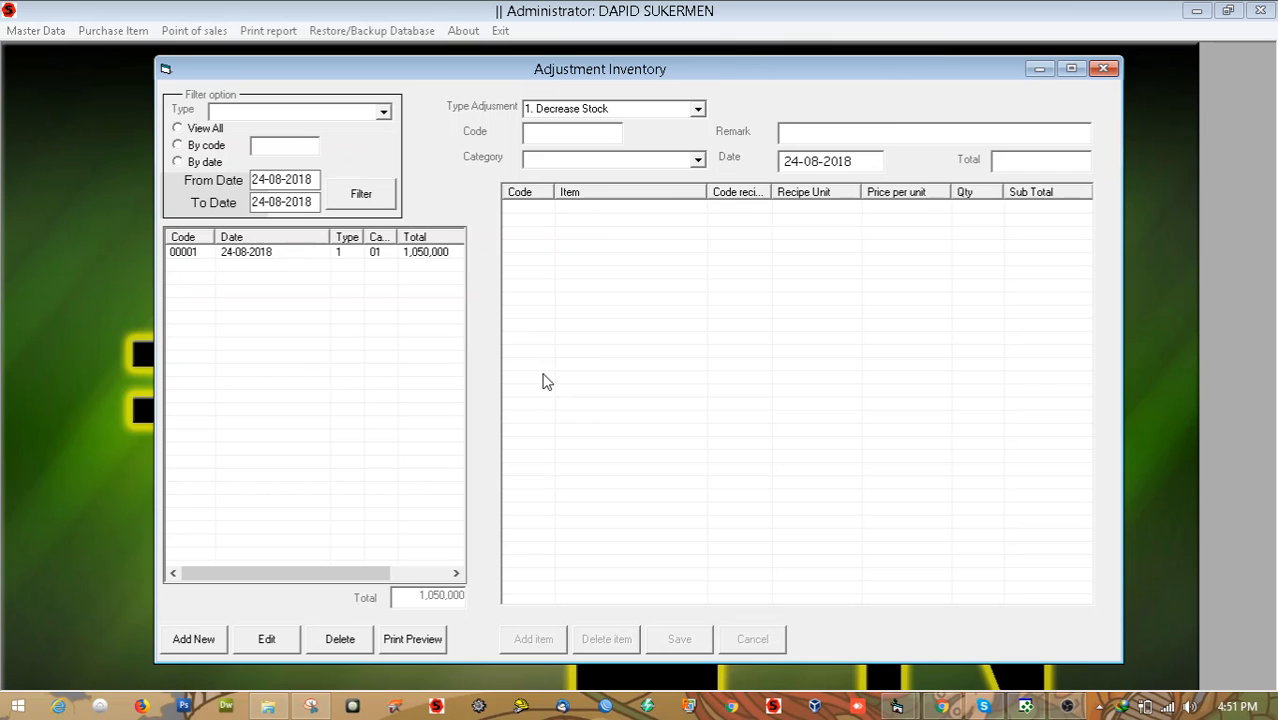
pyautogui.doubleClick(250, 257)
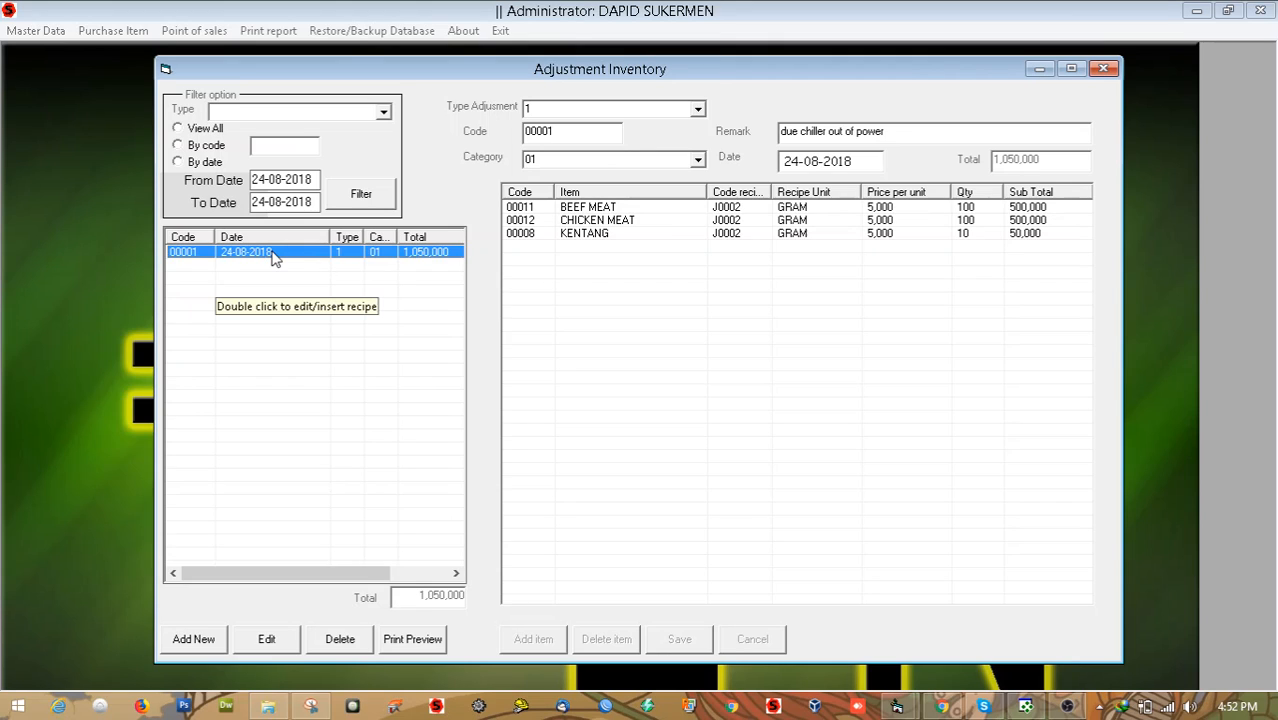
# Look through the adjustment list's filter options for type and code, and choose filtering by date.
pyautogui.click(384, 113)
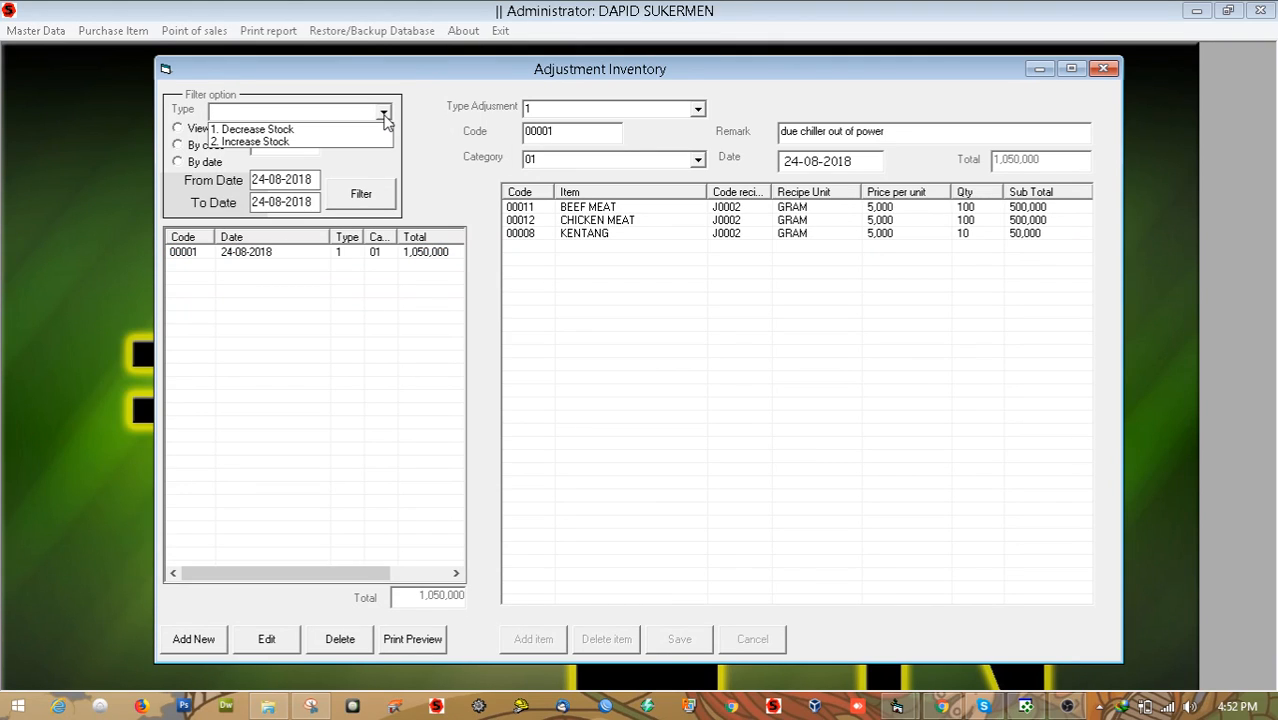
pyautogui.click(345, 165)
pyautogui.click(192, 147)
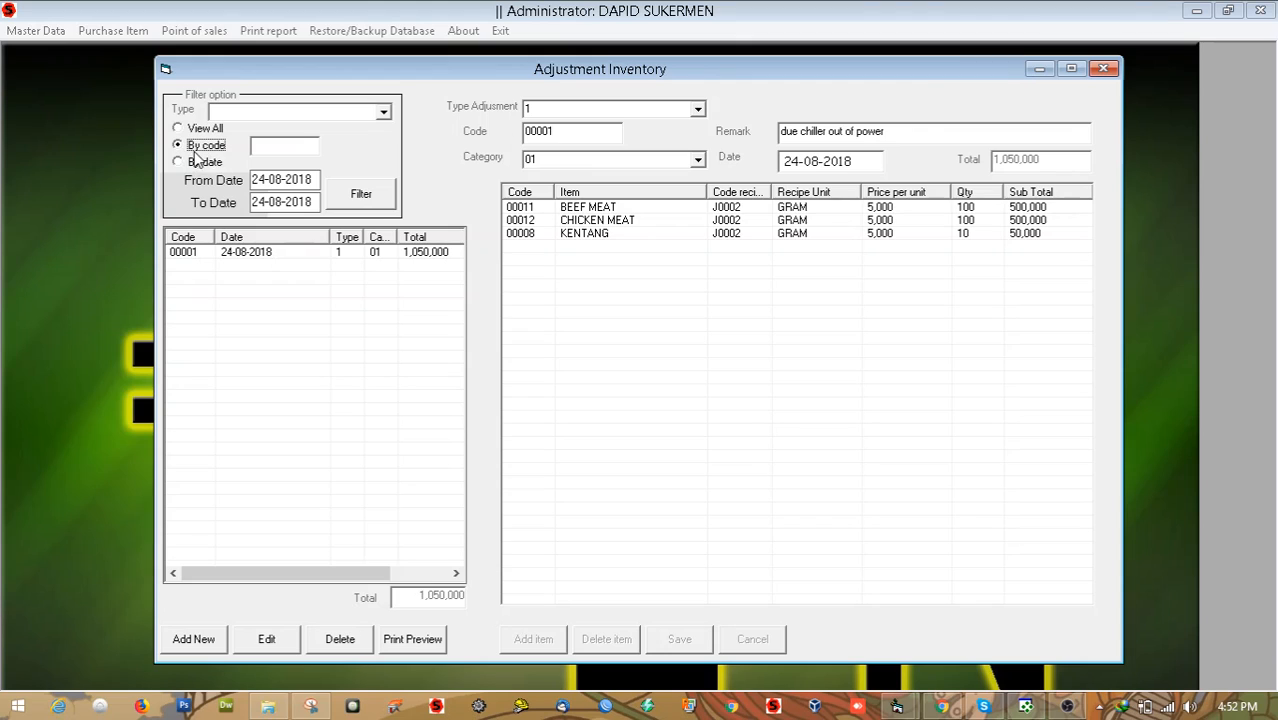
pyautogui.click(203, 164)
pyautogui.click(286, 253)
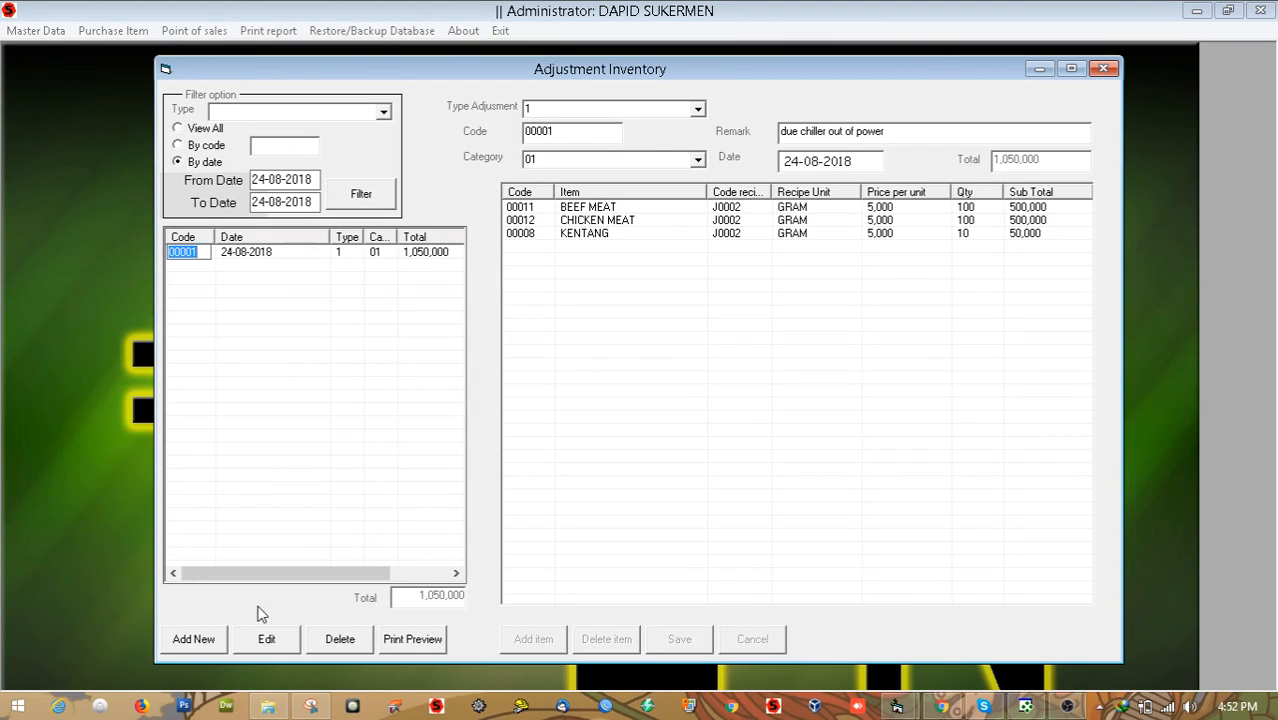
pyautogui.click(285, 257)
pyautogui.click(291, 256)
pyautogui.click(240, 256)
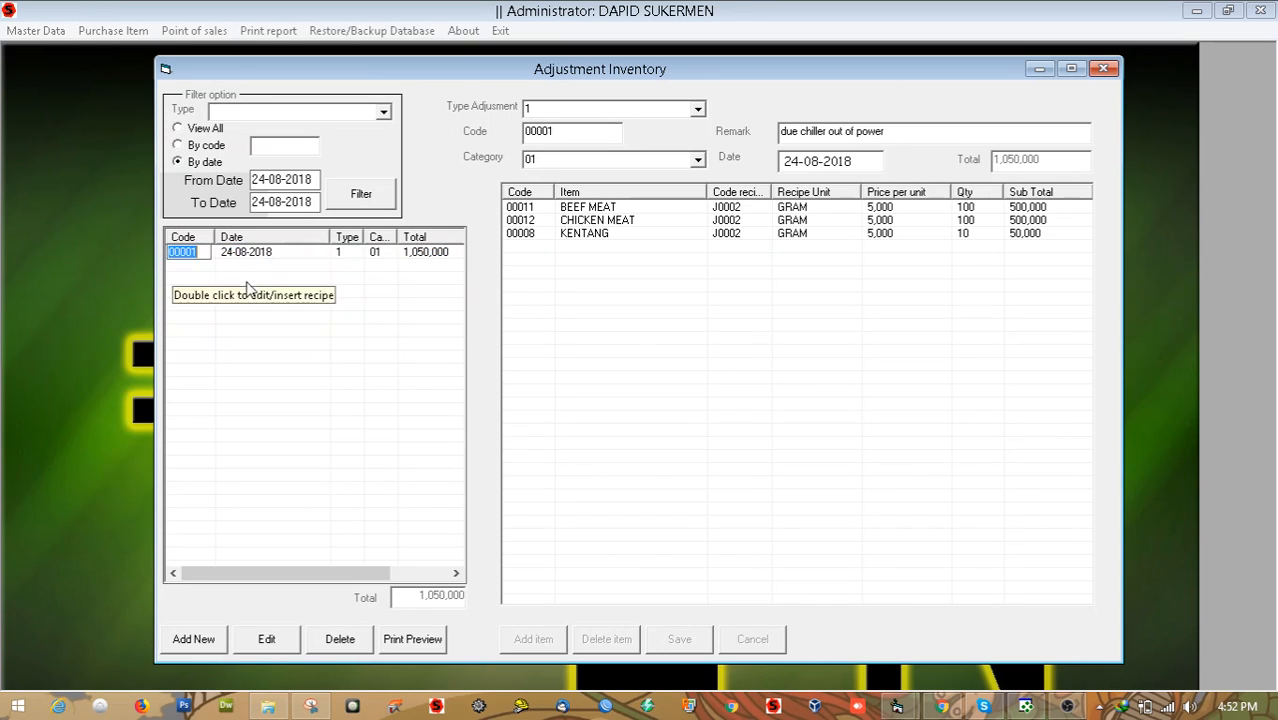
pyautogui.click(258, 262)
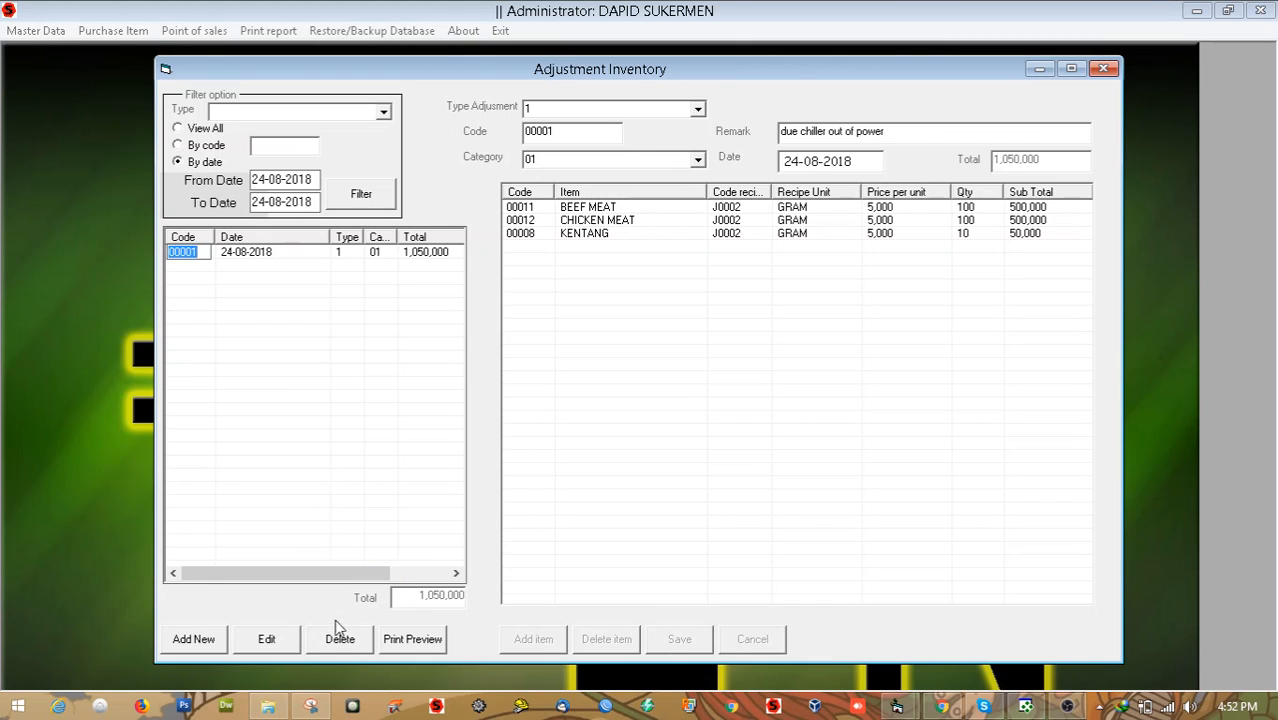
pyautogui.click(275, 258)
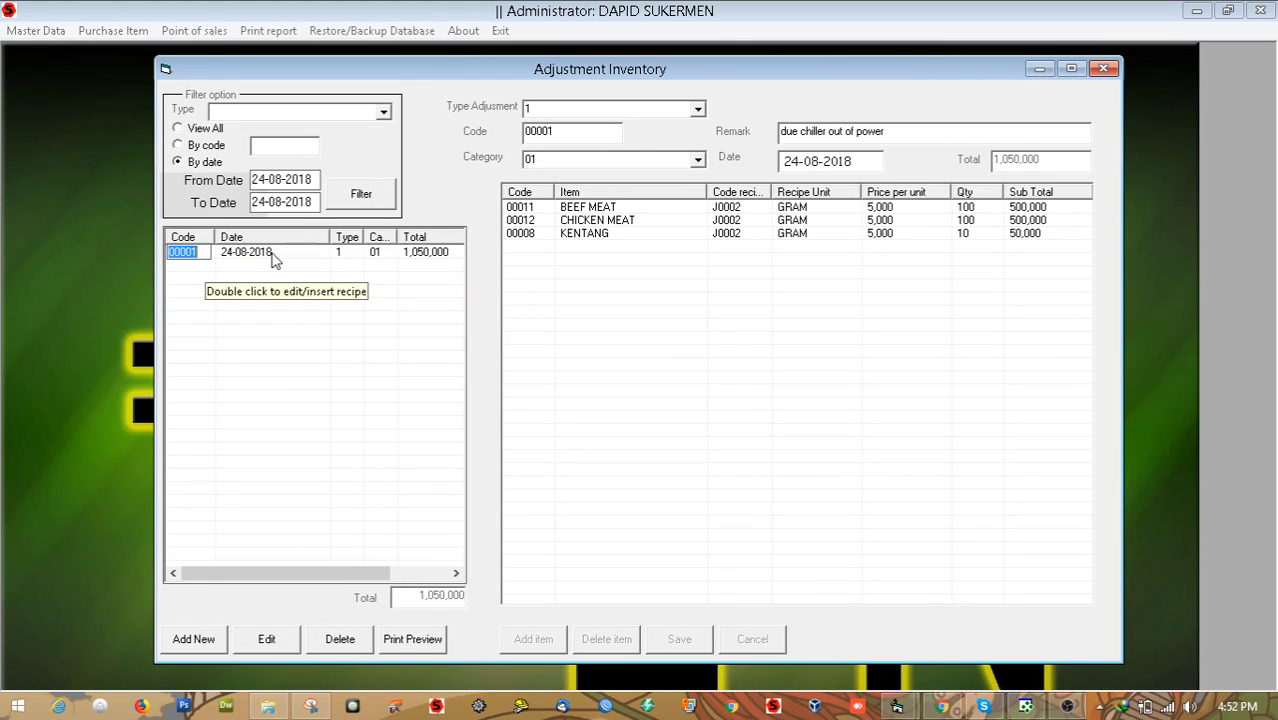
# Print-preview adjustment 00001 and configure the print setup with the EPSON TM-T82 Receipt printer and LT 8.5 x 11 in paper.
pyautogui.click(280, 257)
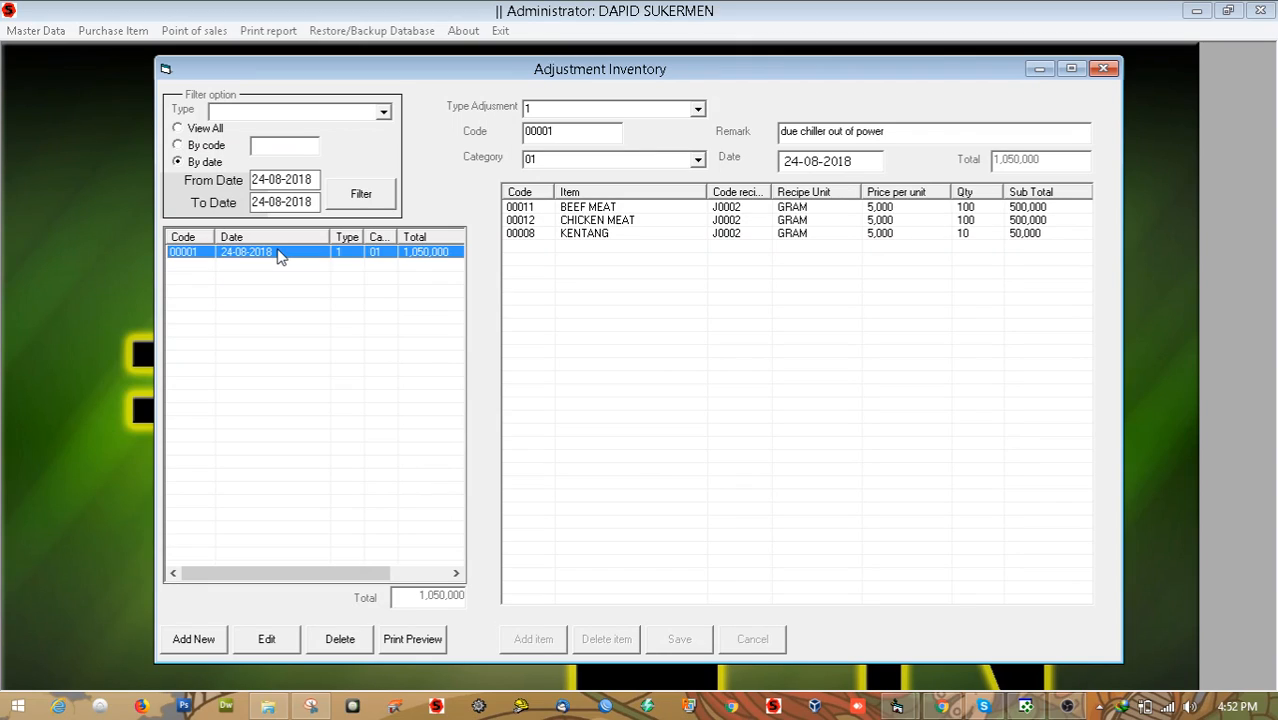
pyautogui.click(416, 645)
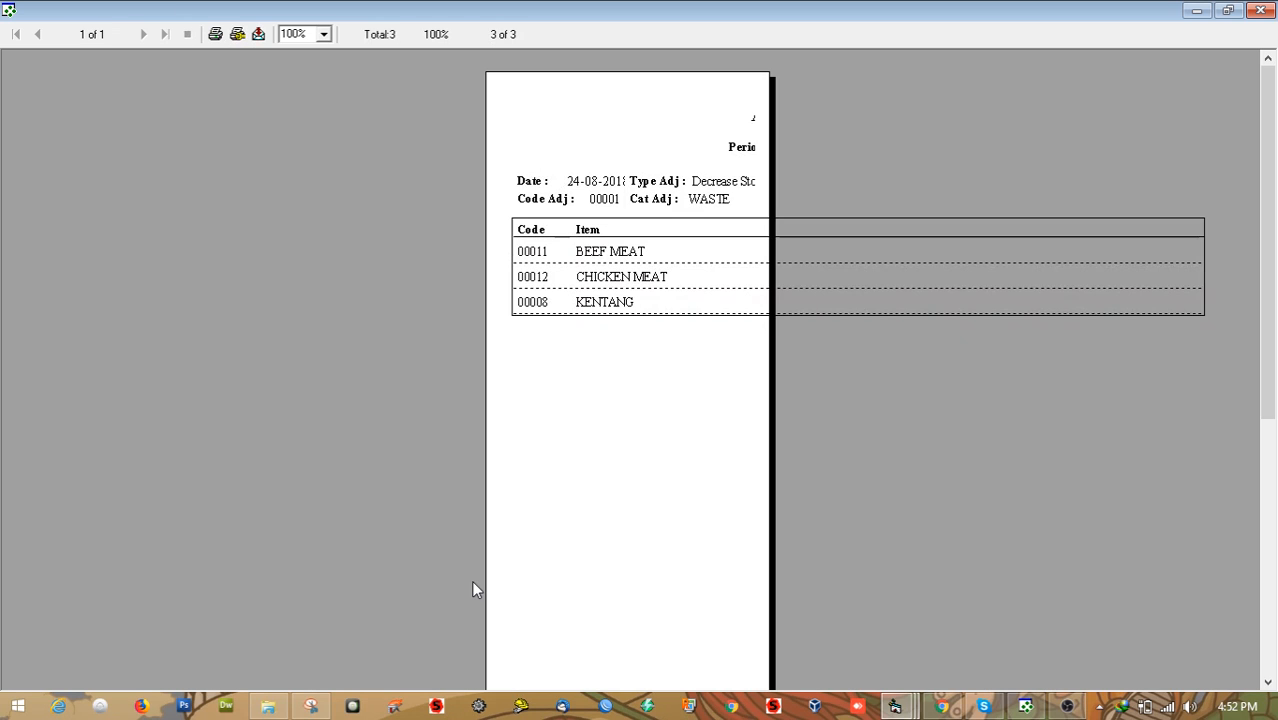
pyautogui.click(237, 34)
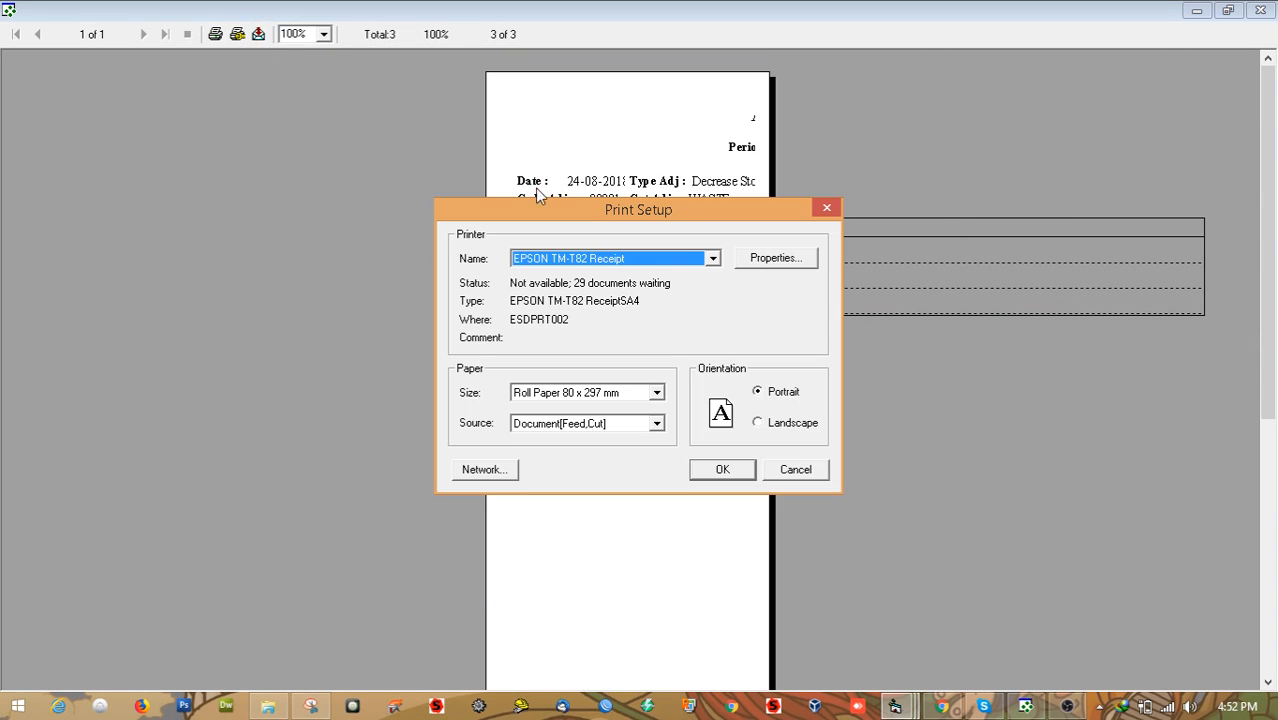
pyautogui.click(628, 260)
pyautogui.click(601, 289)
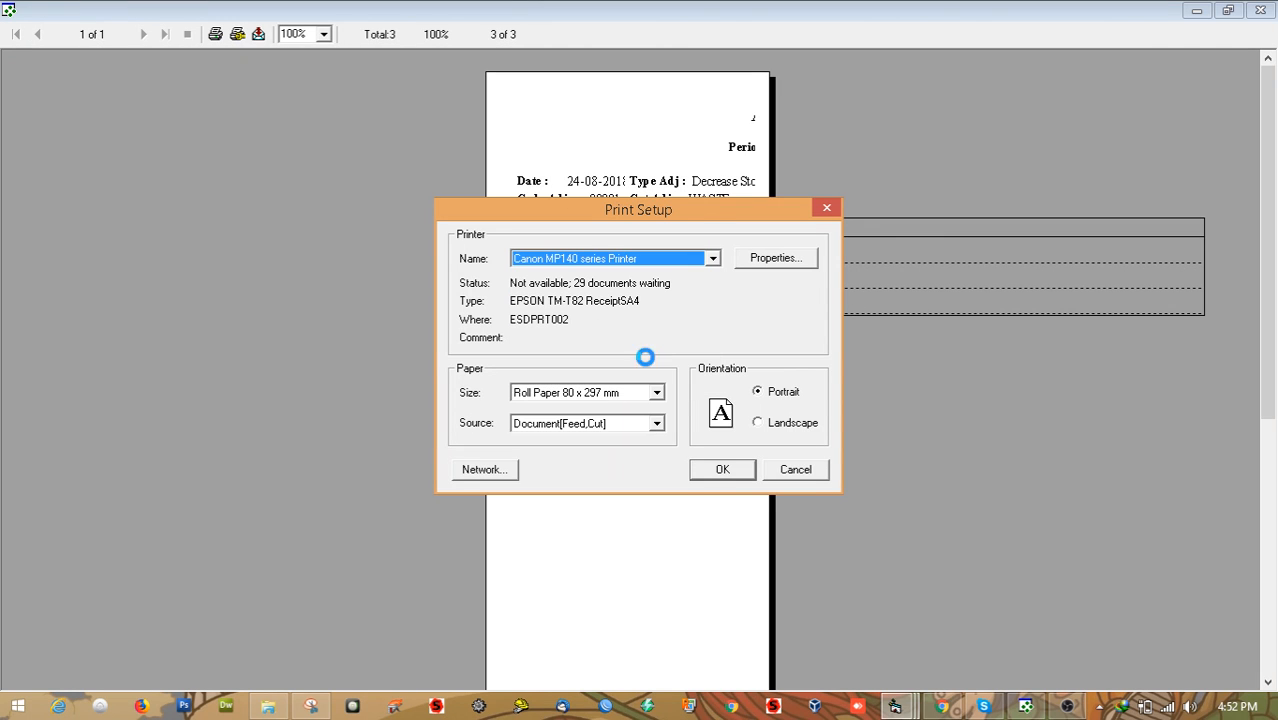
pyautogui.click(695, 260)
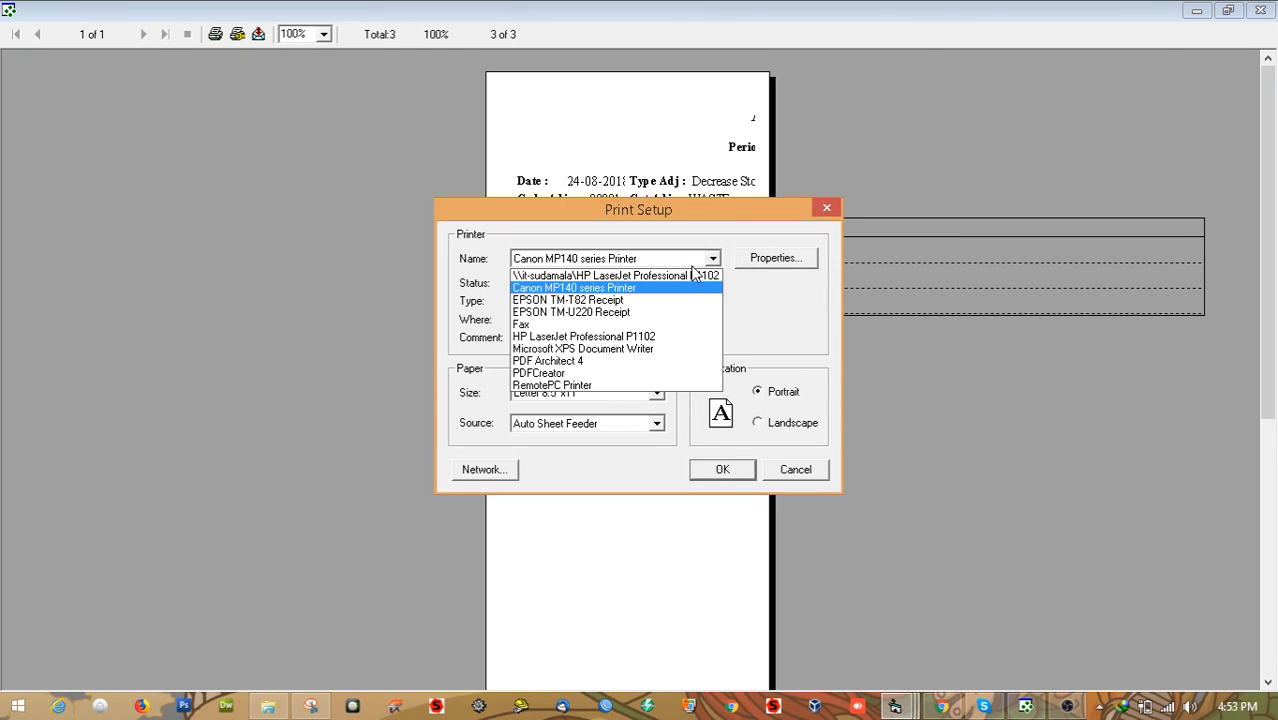
pyautogui.click(638, 302)
pyautogui.click(645, 393)
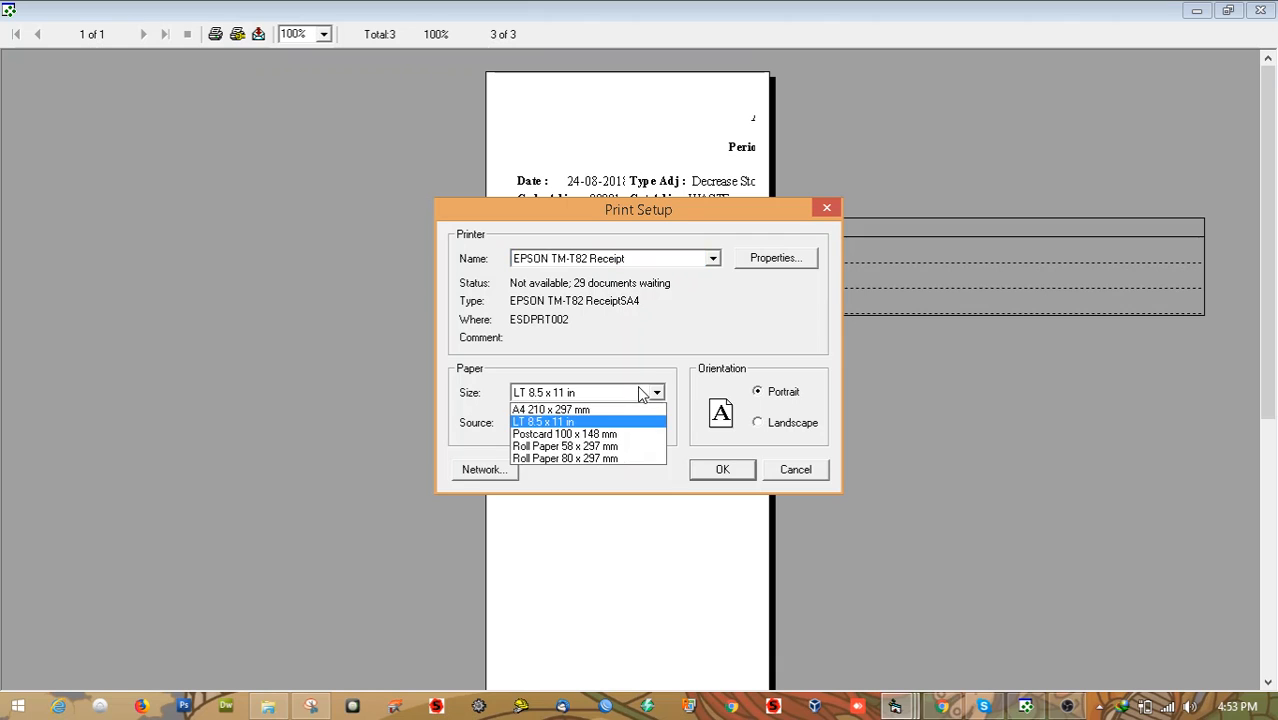
pyautogui.click(600, 419)
pyautogui.click(712, 470)
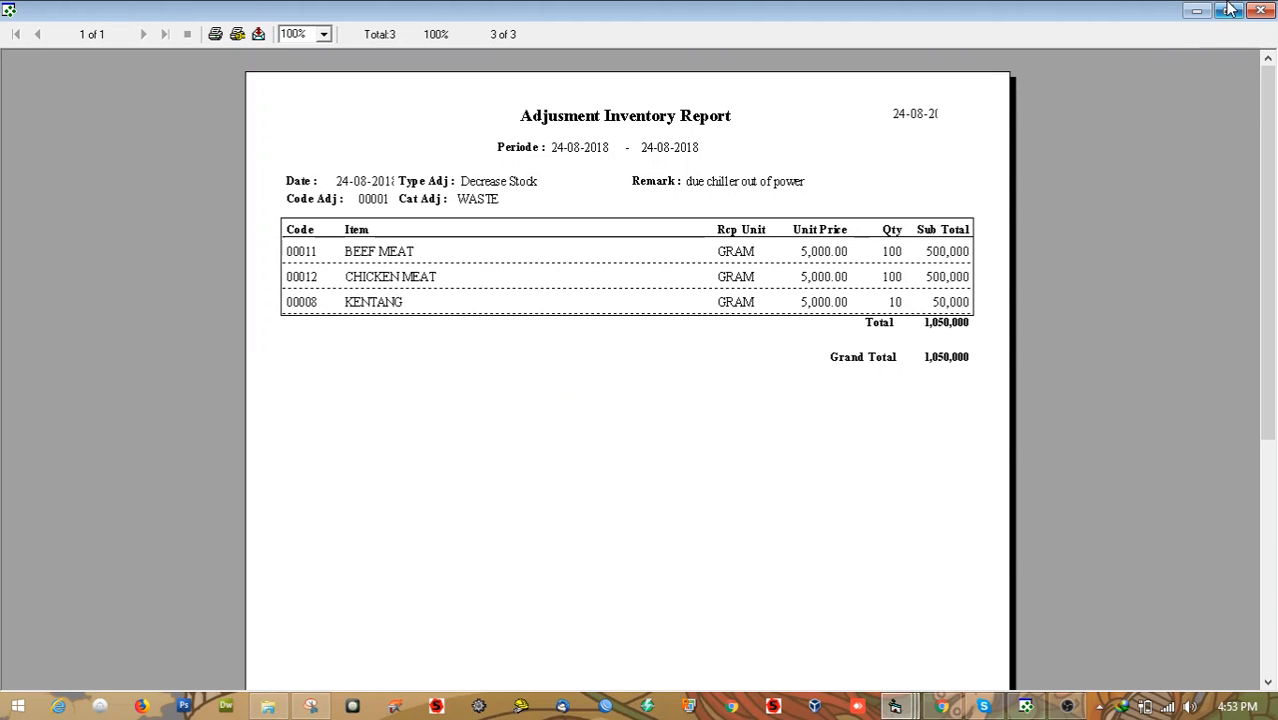
pyautogui.click(1259, 10)
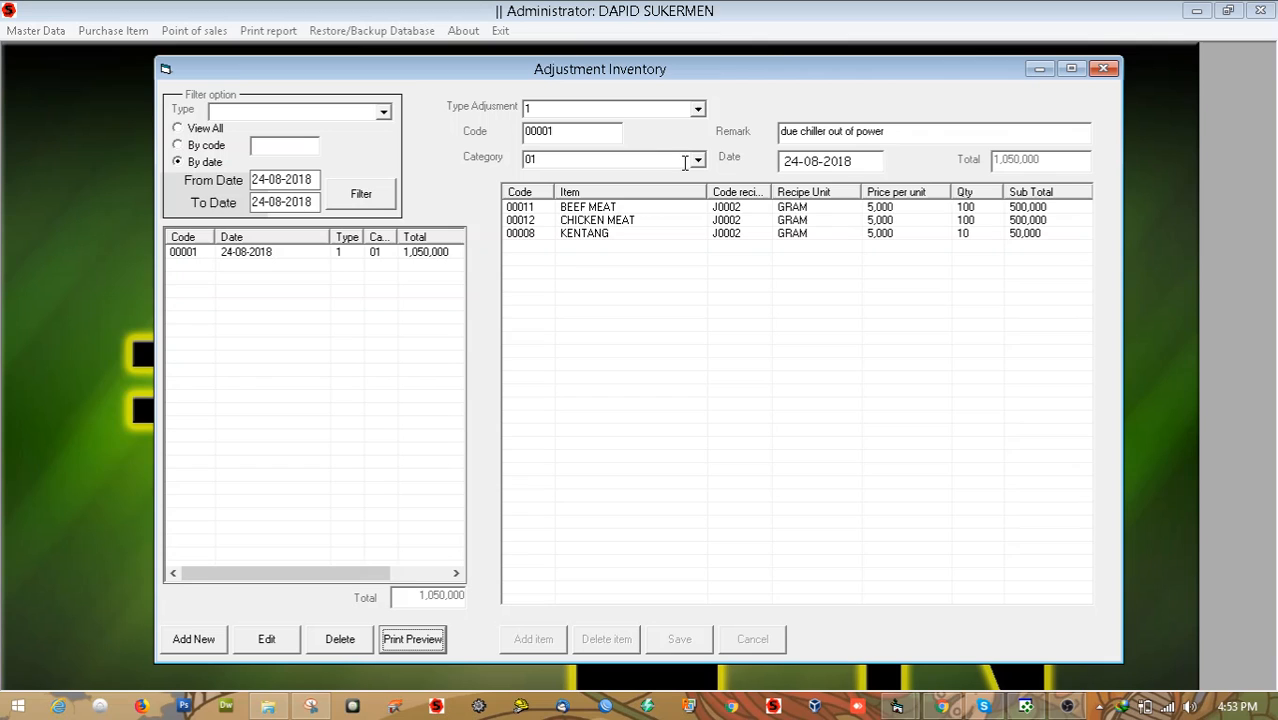
pyautogui.click(1111, 69)
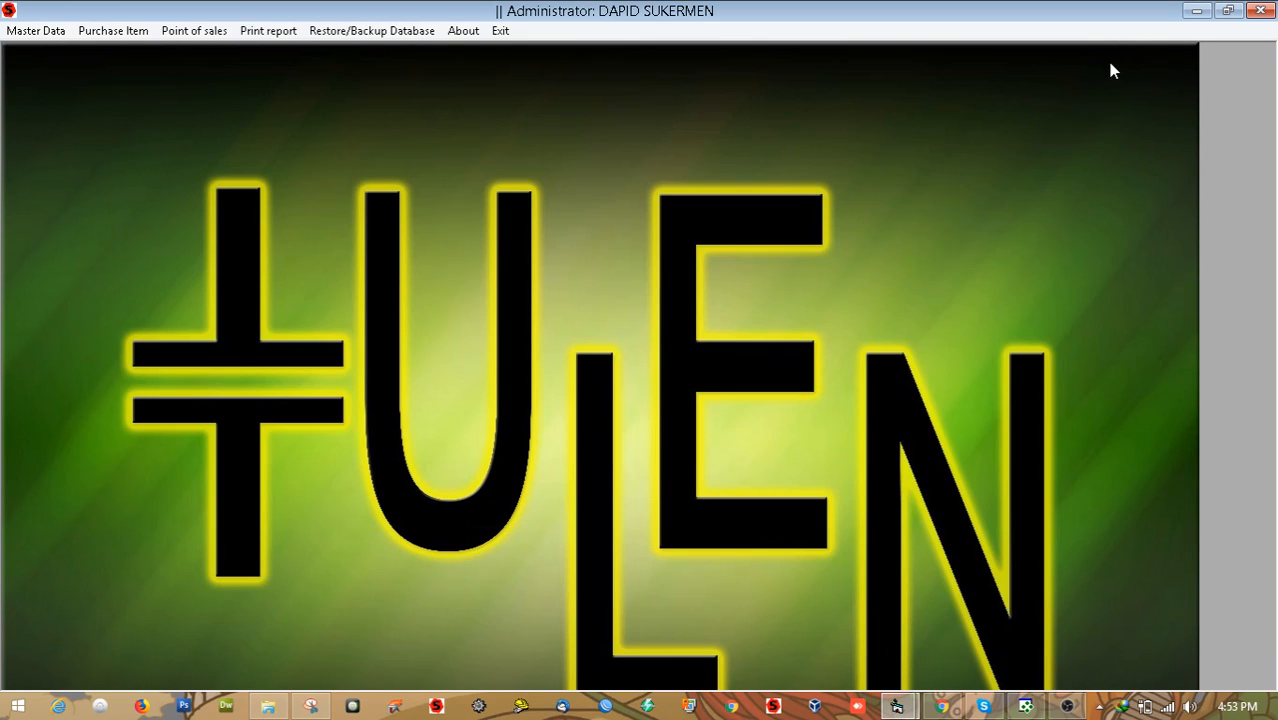
# Open the master inventory and process the stock calculation.
pyautogui.click(18, 33)
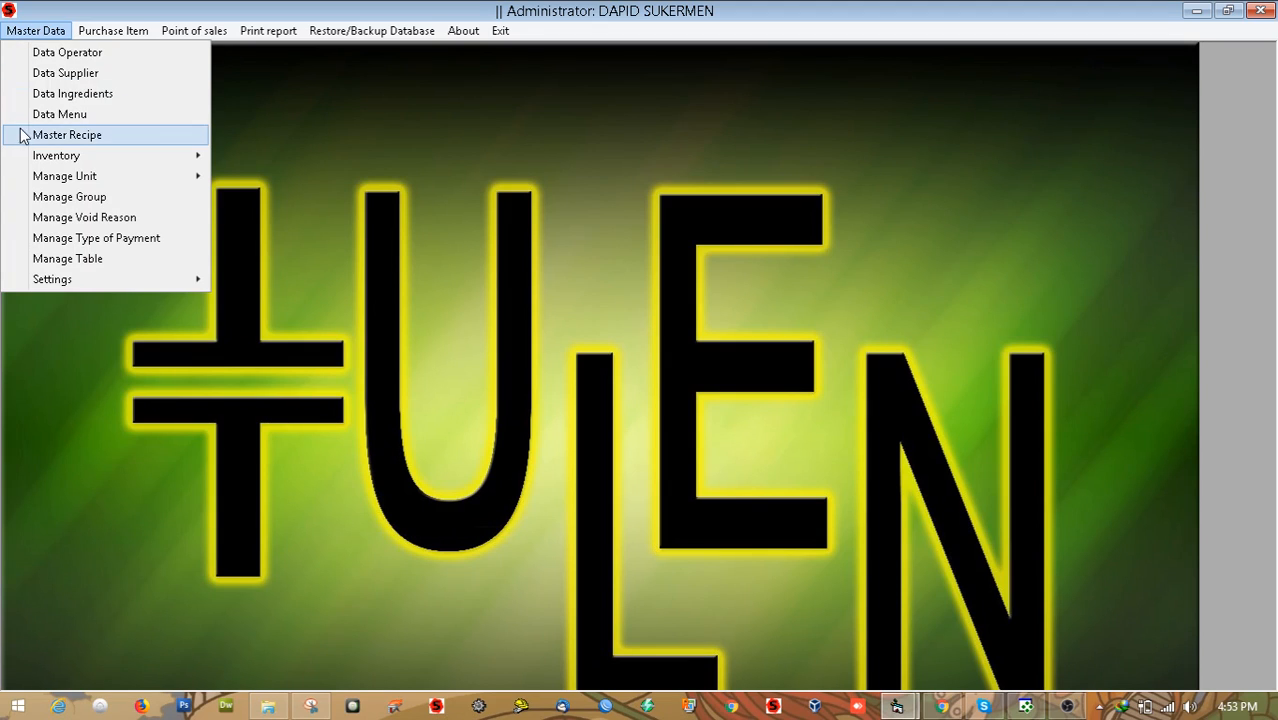
pyautogui.moveTo(20, 157)
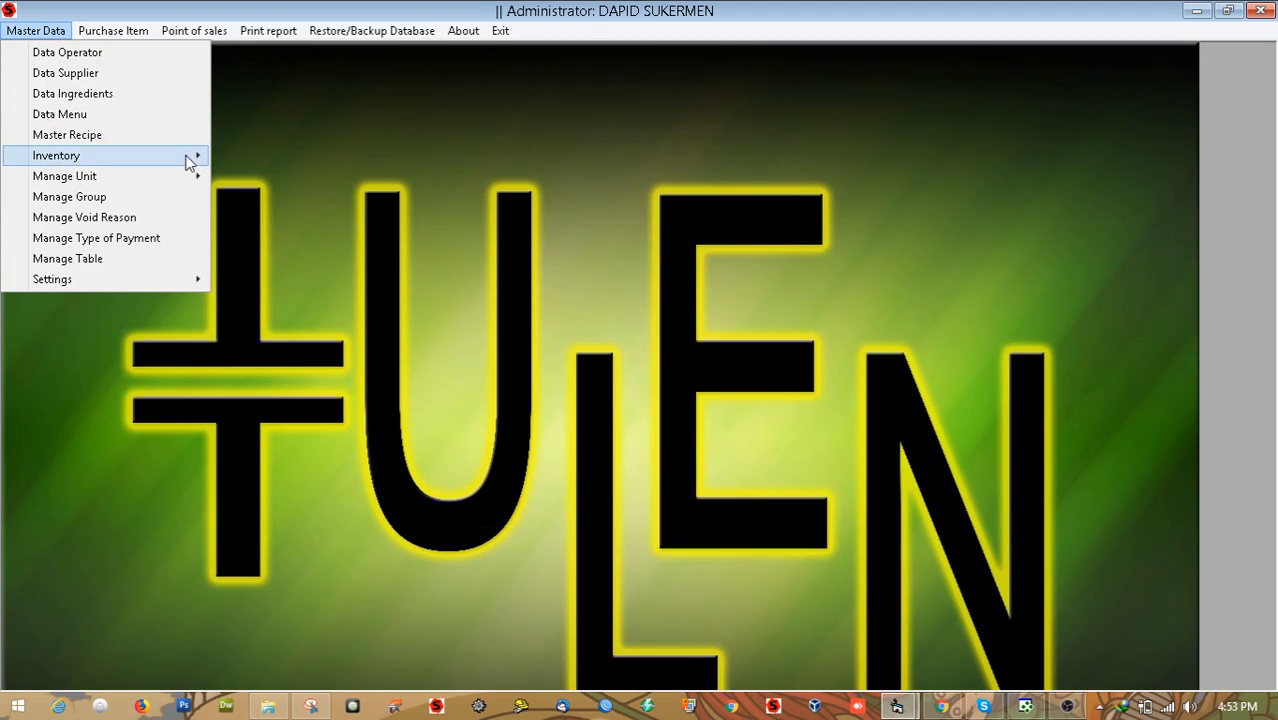
pyautogui.moveTo(186, 157)
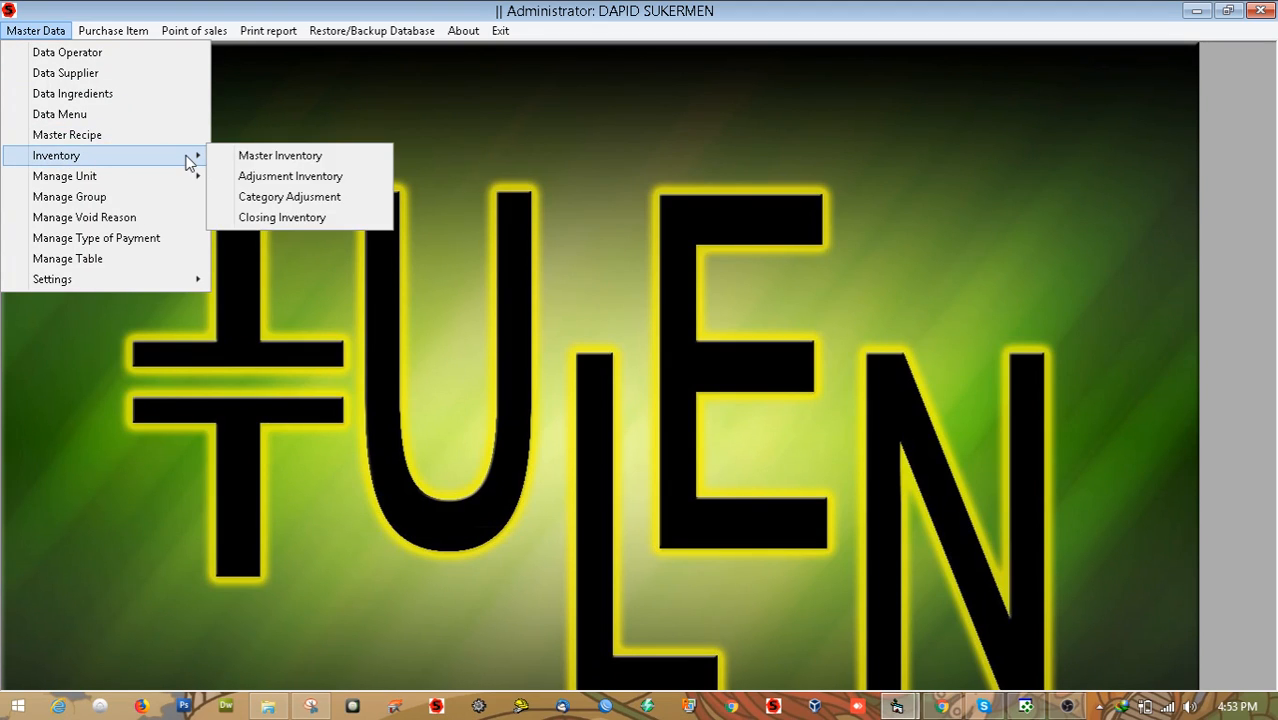
pyautogui.click(277, 156)
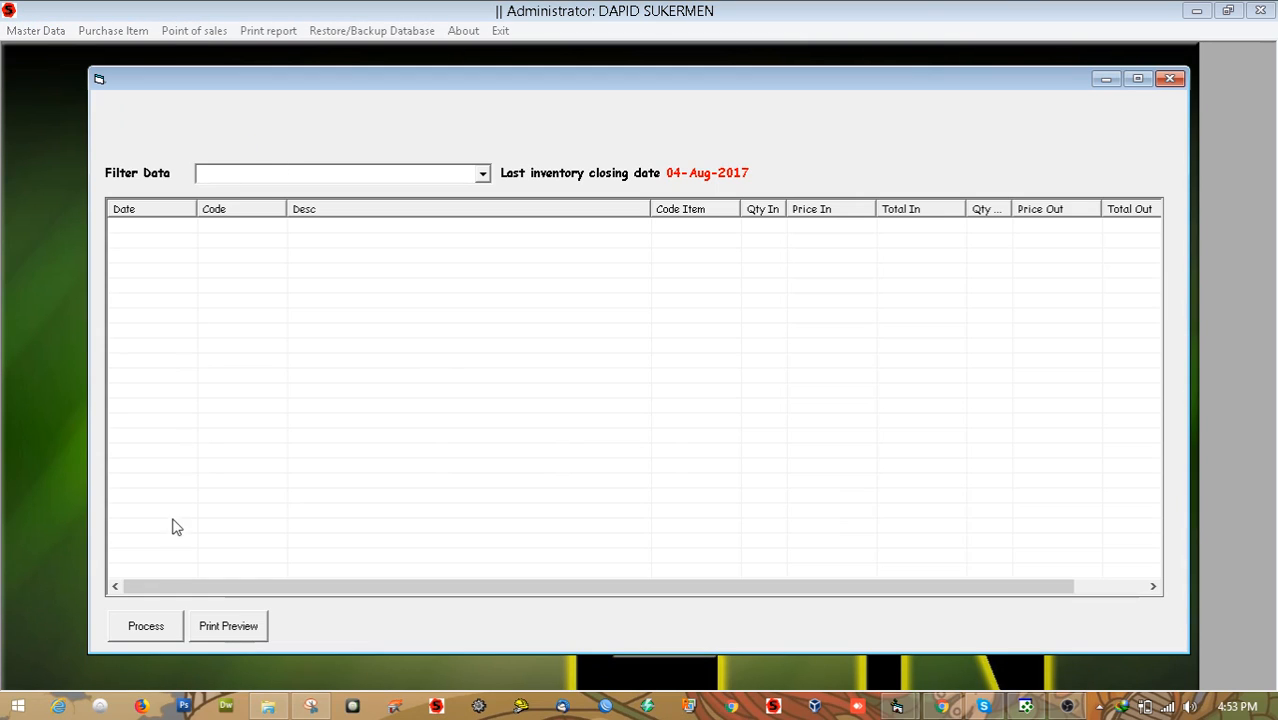
pyautogui.click(146, 626)
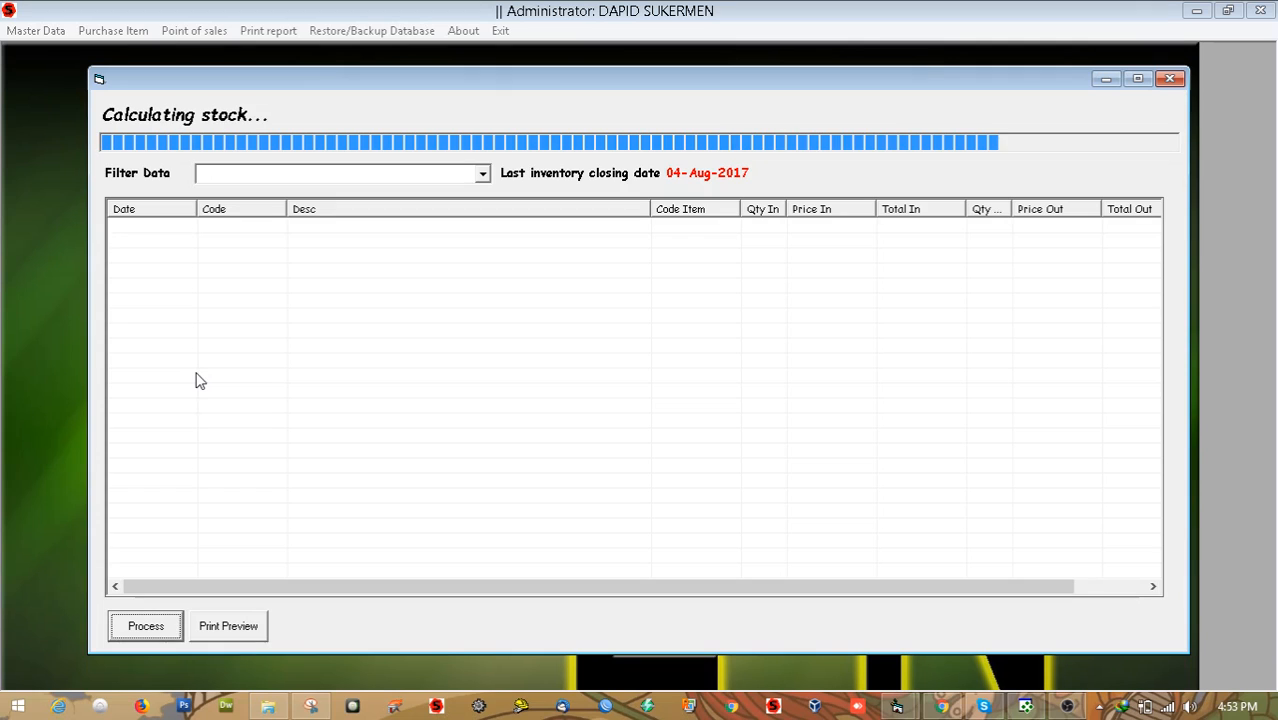
# Filter the inventory by 00011 | BEEF MEAT and examine its adjustment entry and the last page of its inventory card preview.
pyautogui.click(482, 174)
pyautogui.scroll(-2, 318, 258)
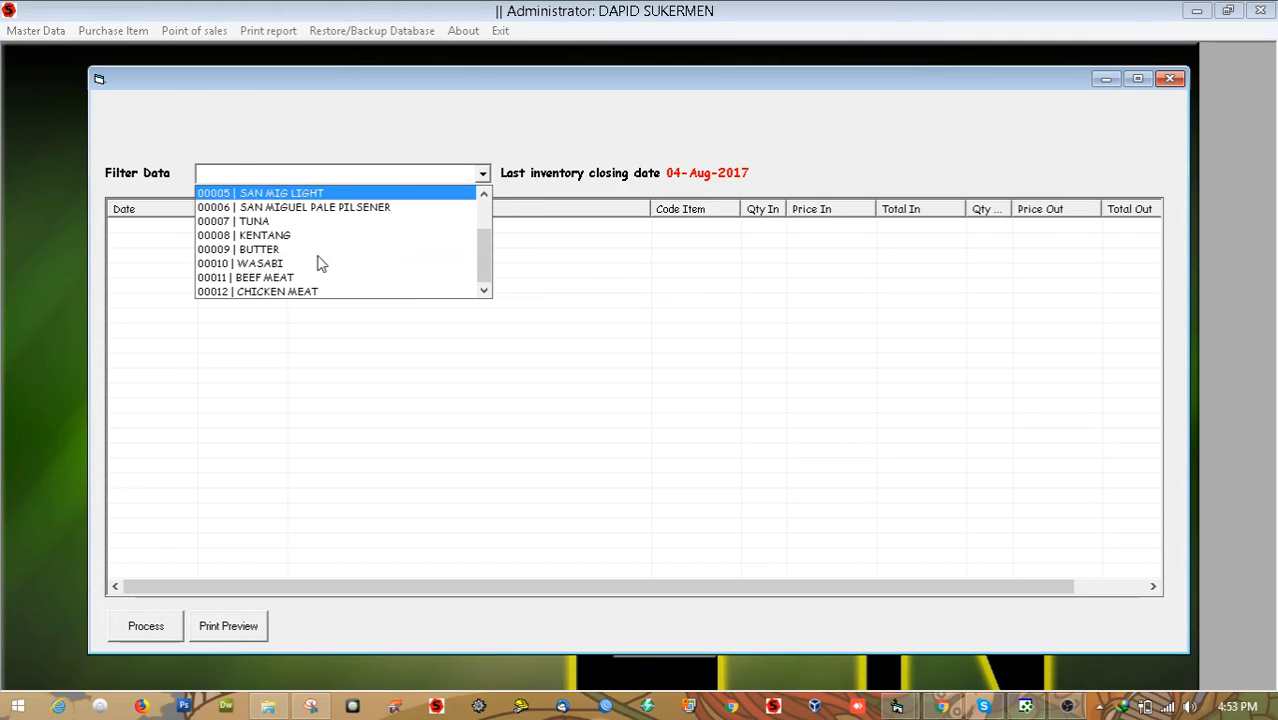
pyautogui.click(303, 280)
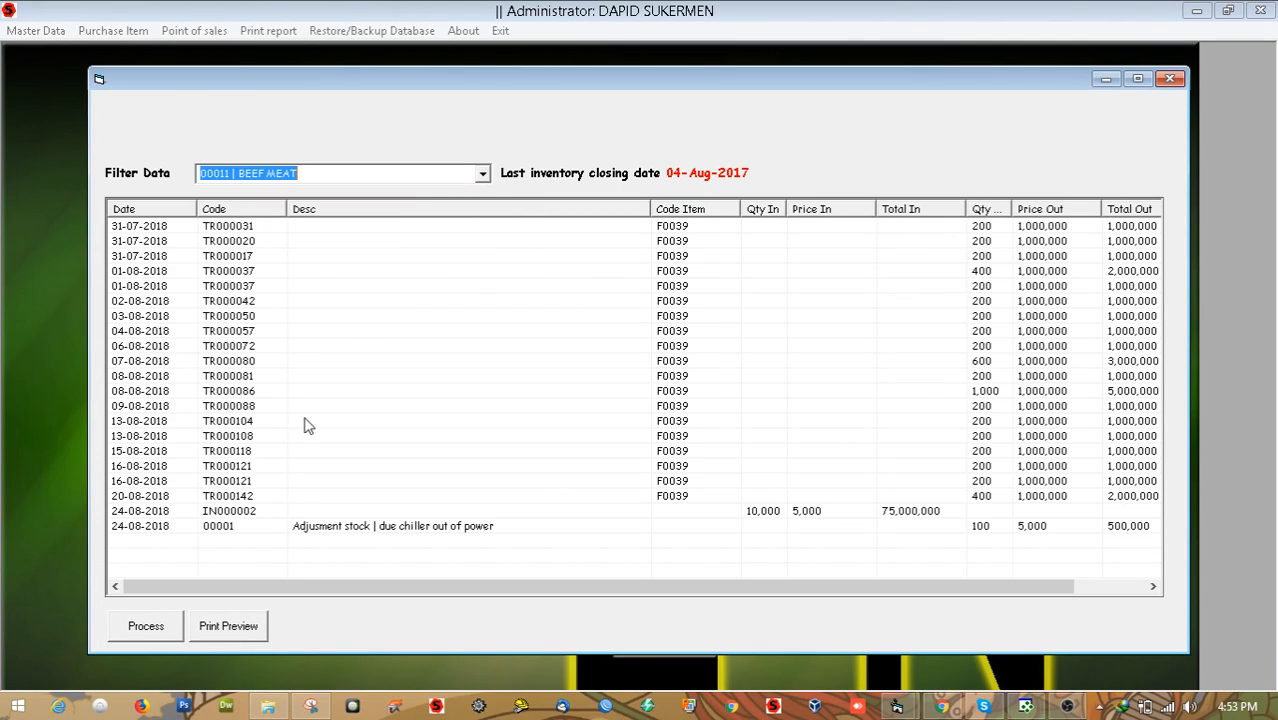
pyautogui.click(321, 530)
pyautogui.click(228, 626)
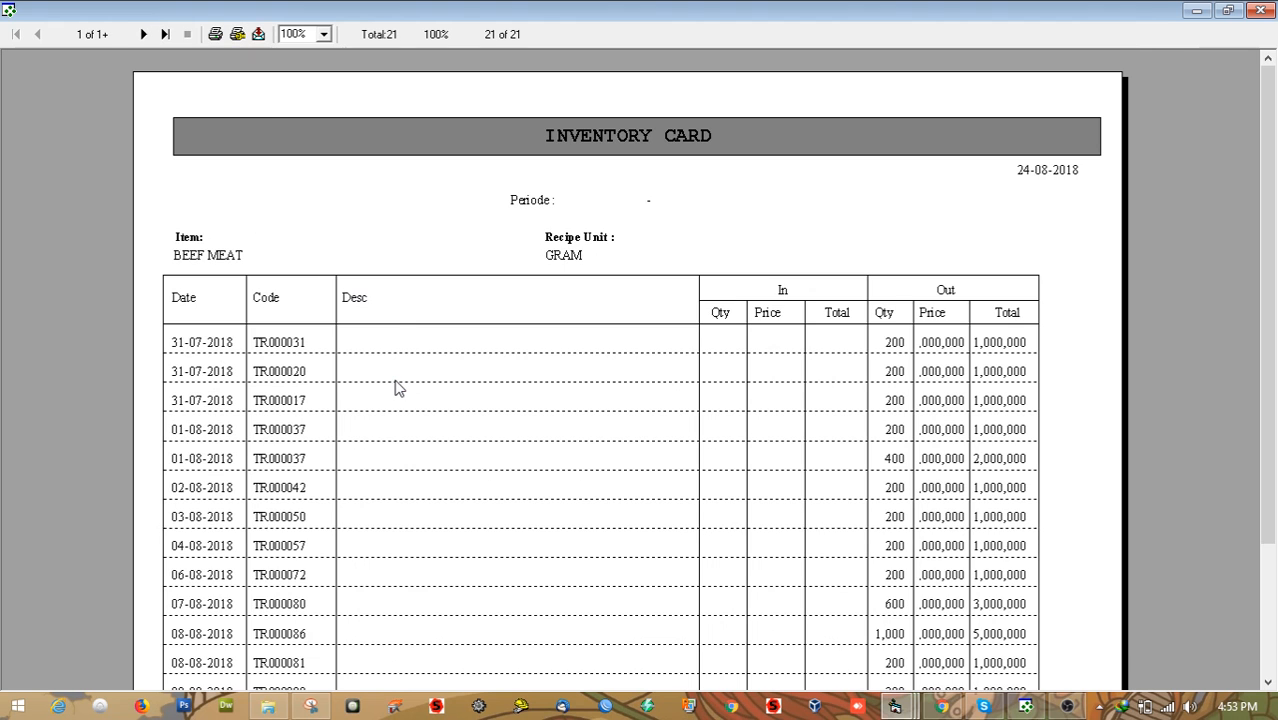
pyautogui.click(161, 38)
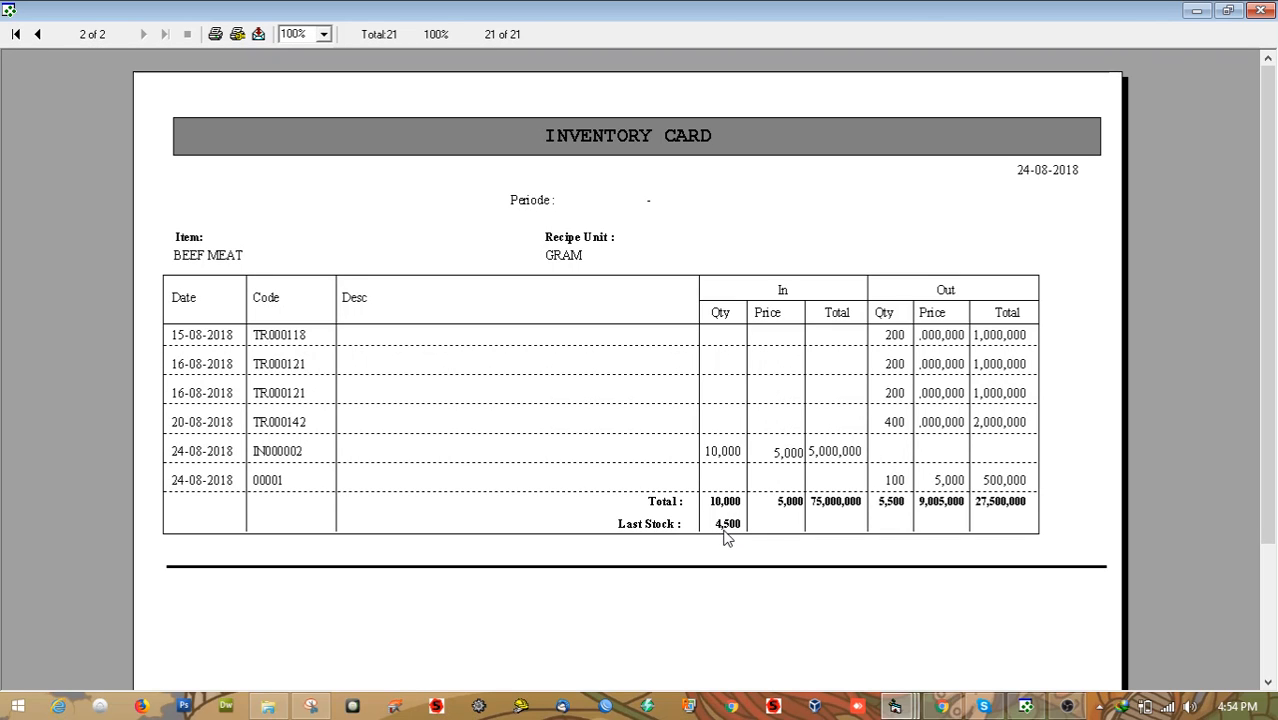
pyautogui.click(1261, 11)
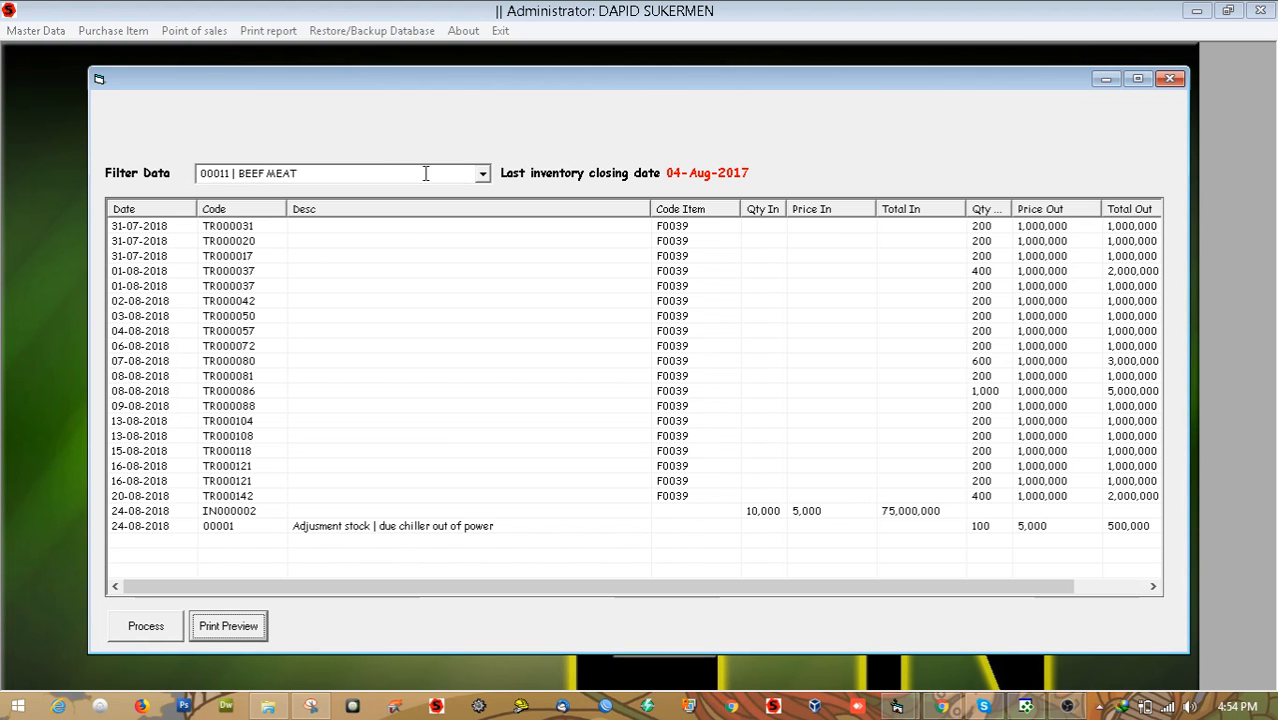
# Filter the inventory by 00012 | CHICKEN MEAT, examine its inventory card in print preview, and close the inventory window.
pyautogui.click(481, 175)
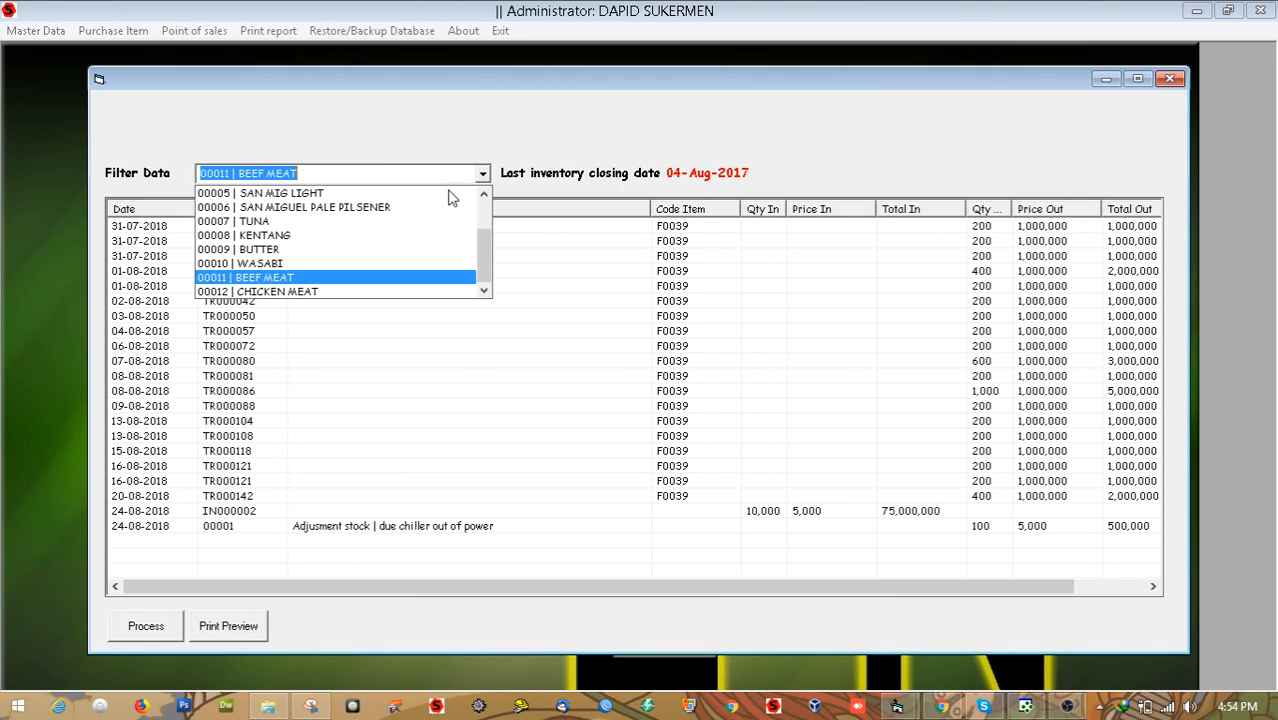
pyautogui.click(380, 286)
pyautogui.click(222, 627)
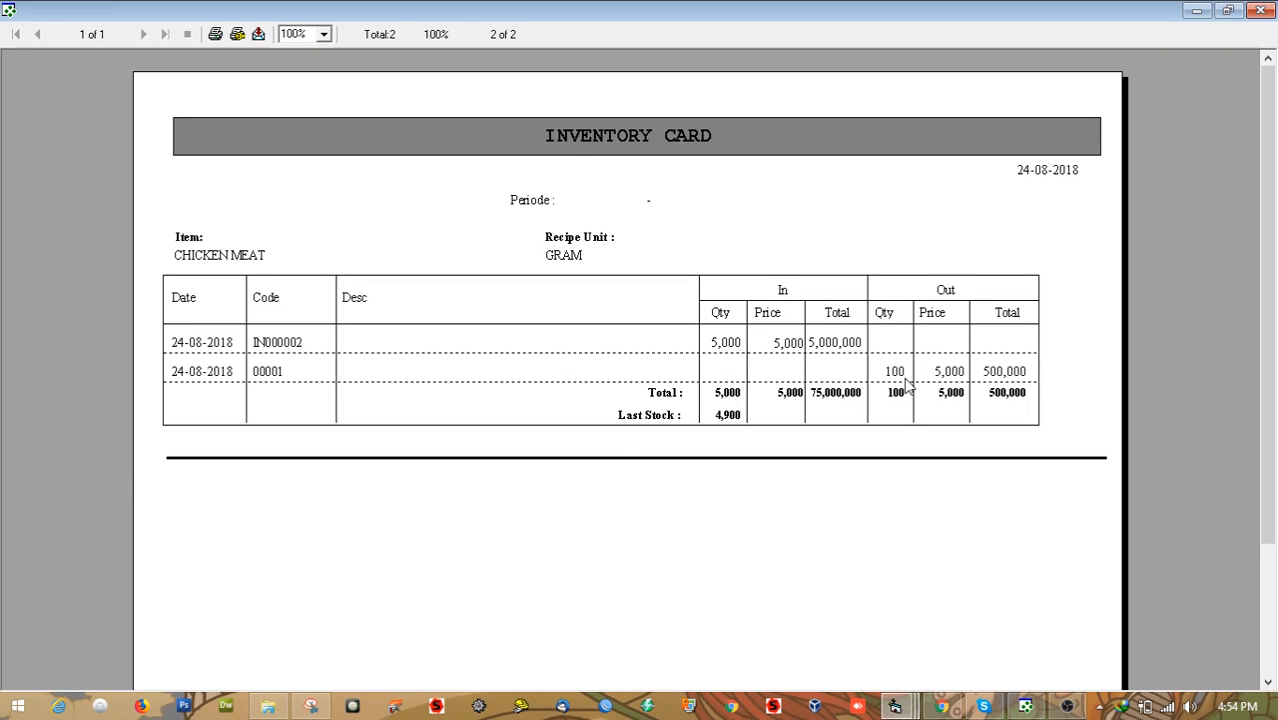
pyautogui.click(1262, 10)
pyautogui.click(1170, 80)
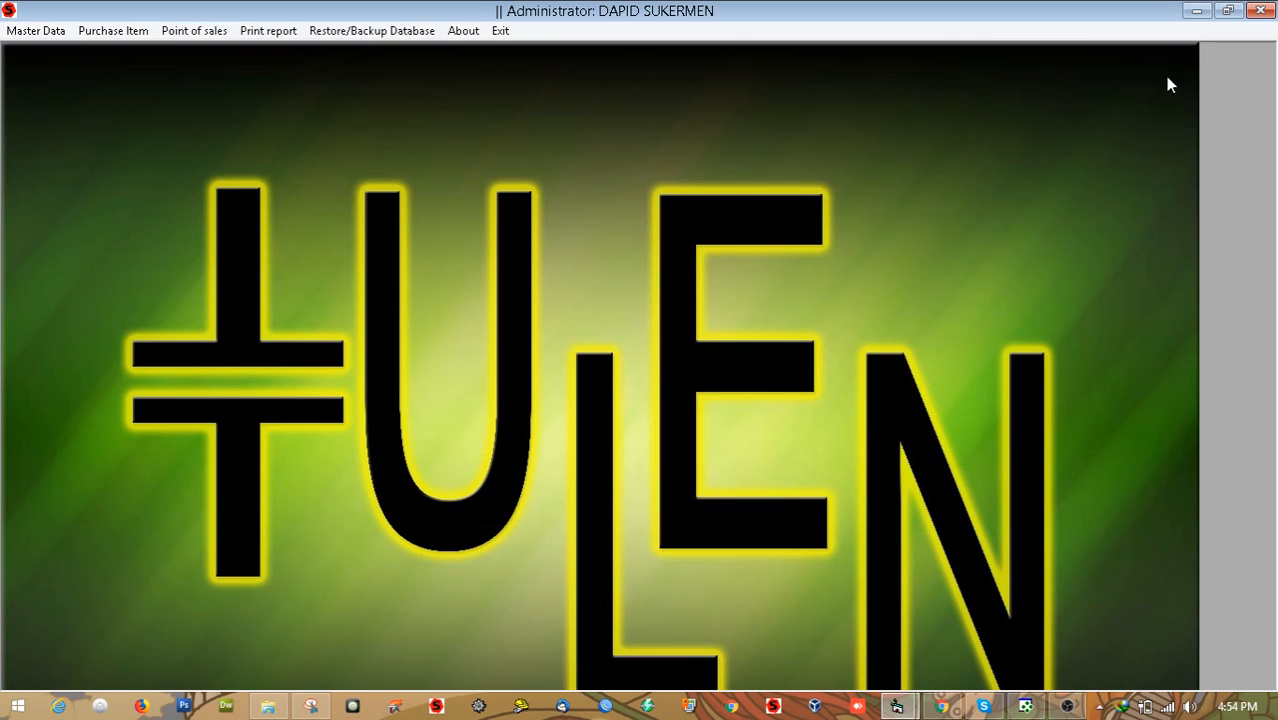
# Open the inventory adjustment categories, review the WASTE and STAFF CONSUME entries, and close the list.
pyautogui.click(50, 31)
pyautogui.moveTo(57, 157)
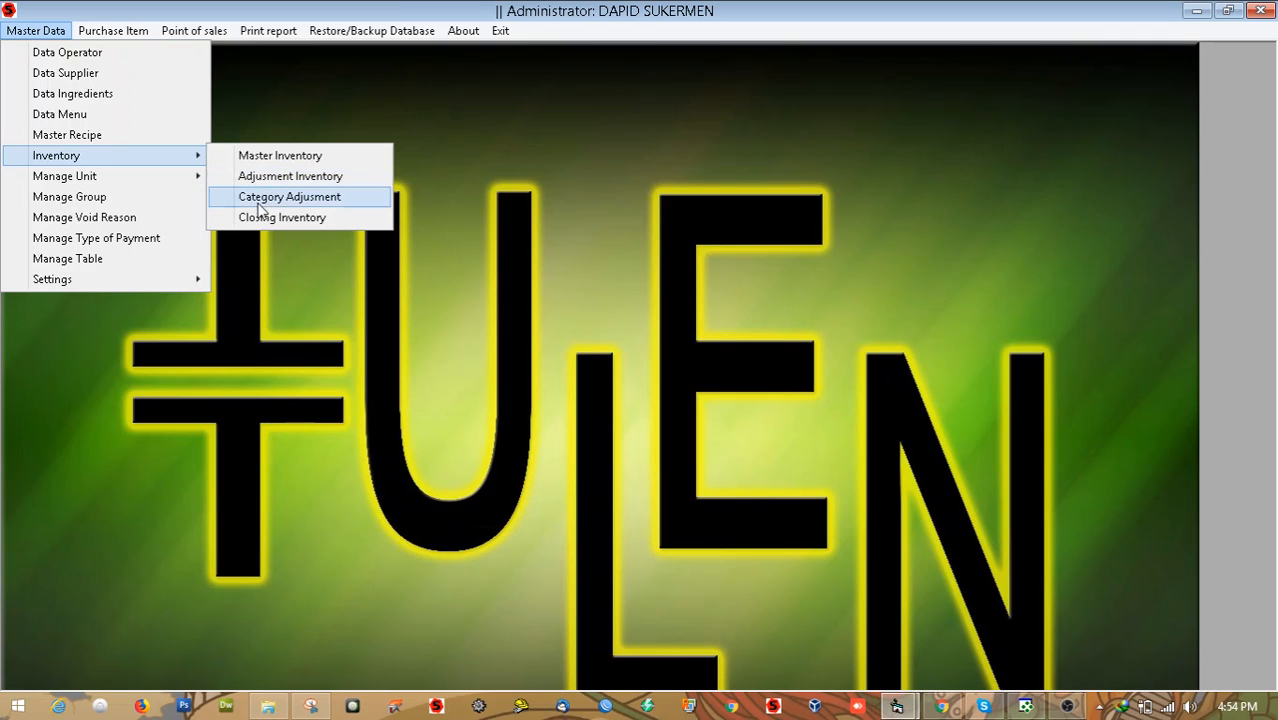
pyautogui.click(334, 201)
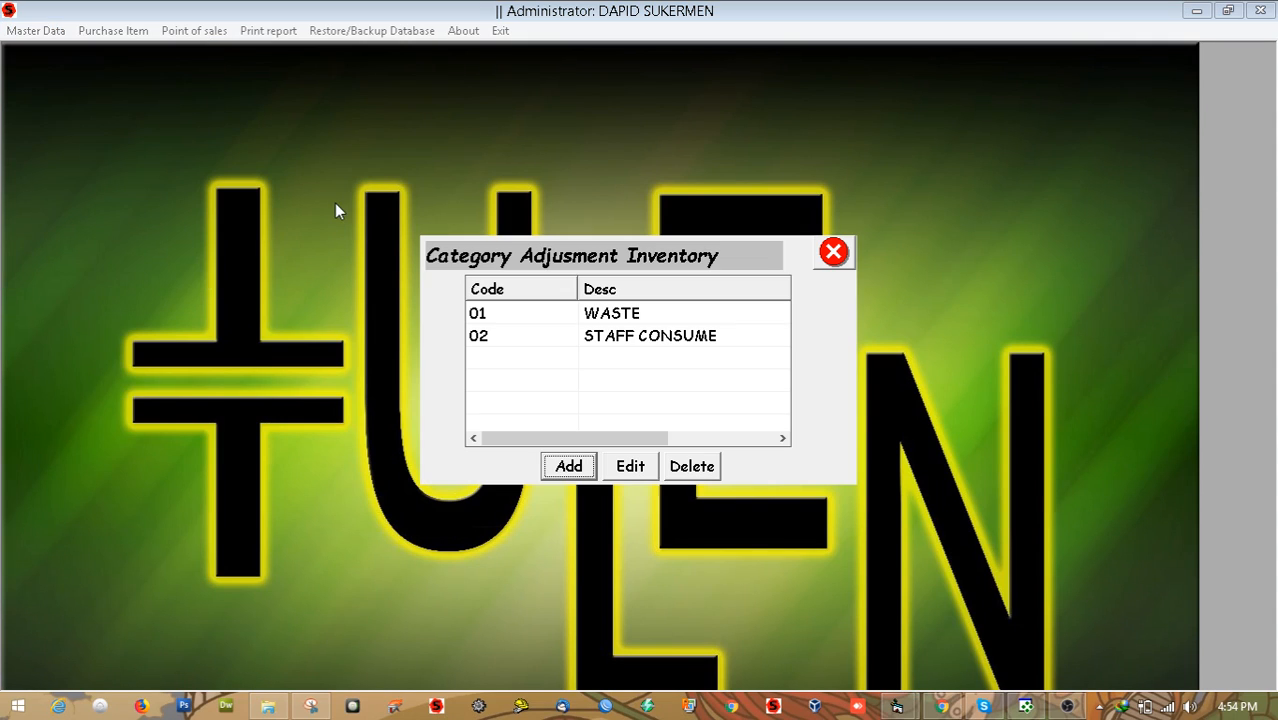
pyautogui.click(627, 318)
pyautogui.click(628, 336)
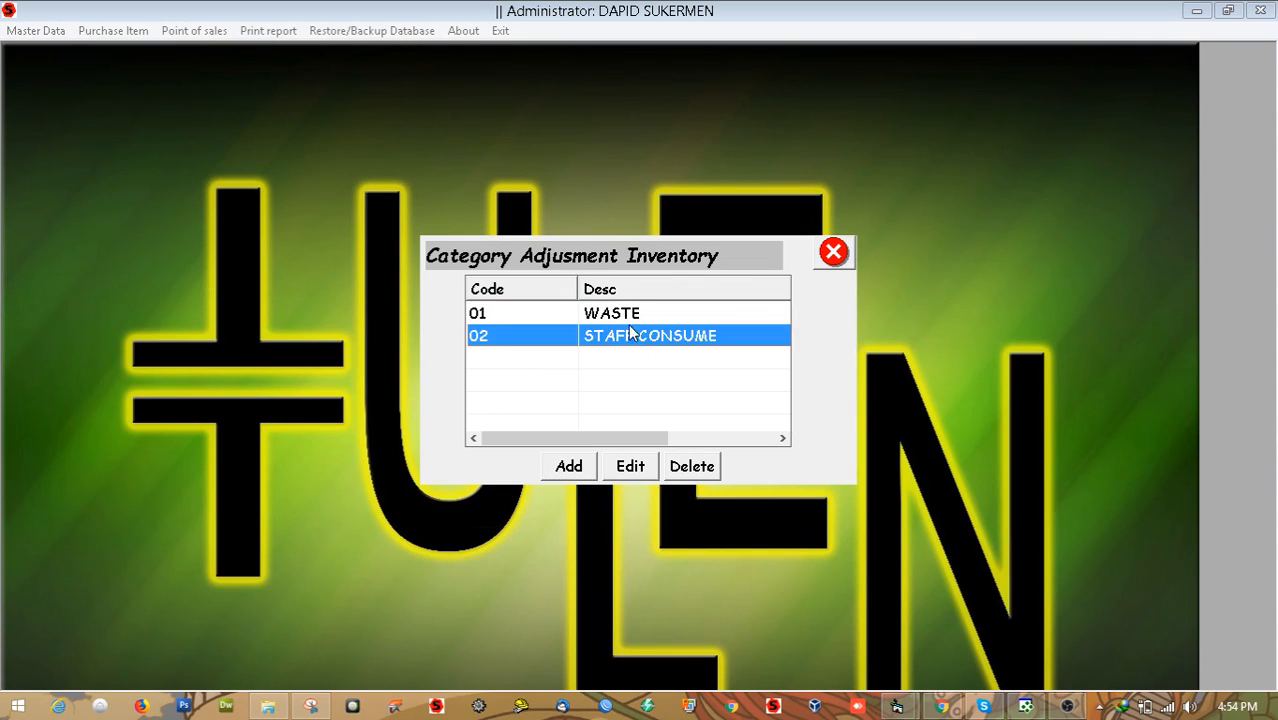
pyautogui.click(631, 318)
pyautogui.click(630, 338)
pyautogui.click(632, 314)
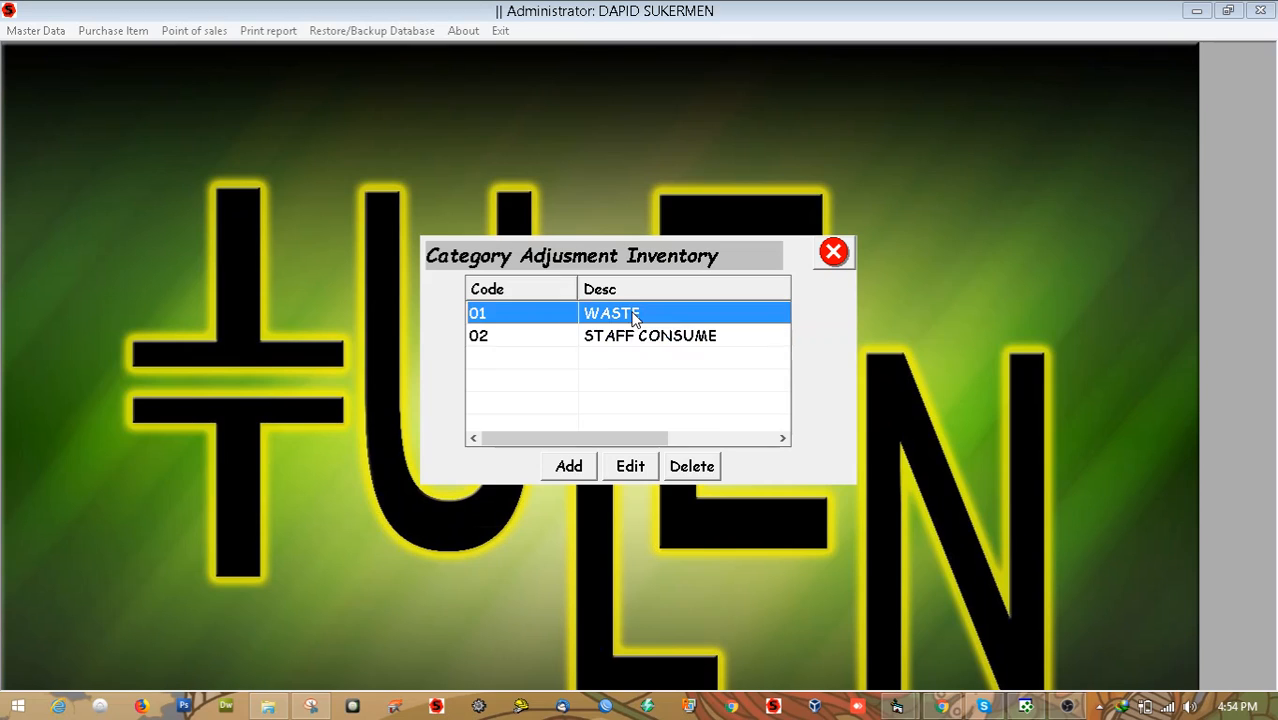
pyautogui.click(635, 340)
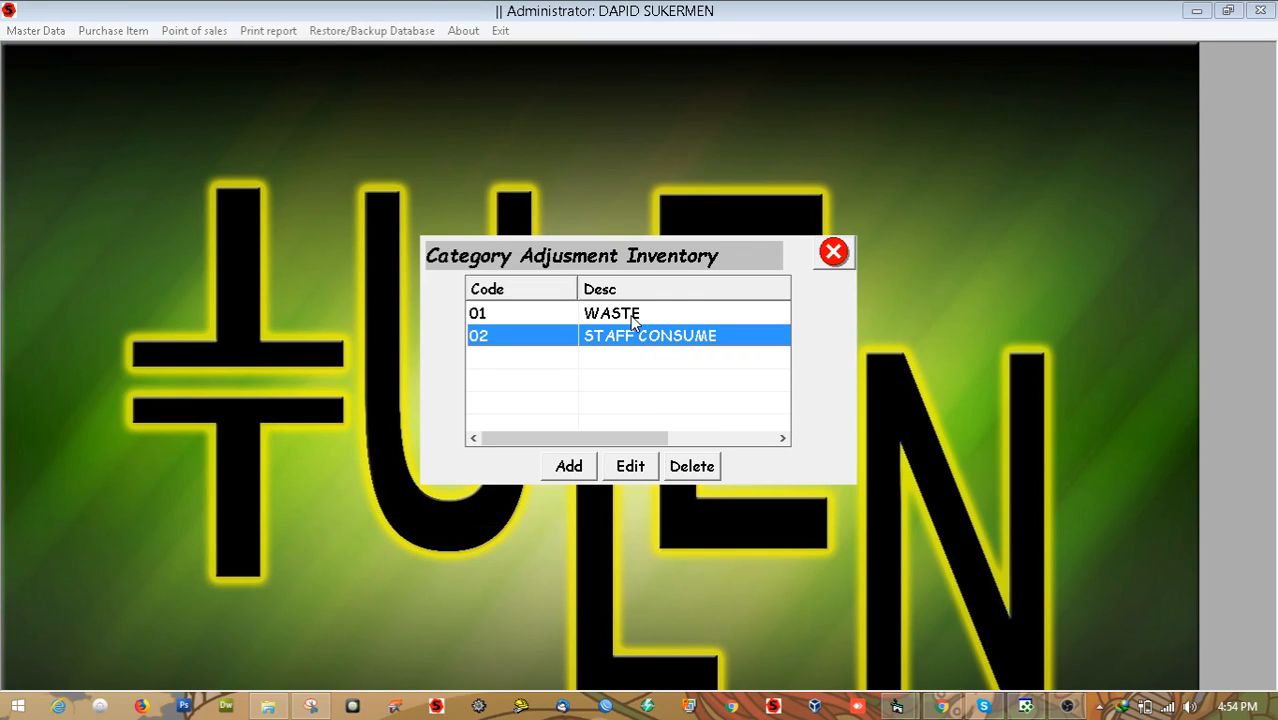
pyautogui.click(632, 316)
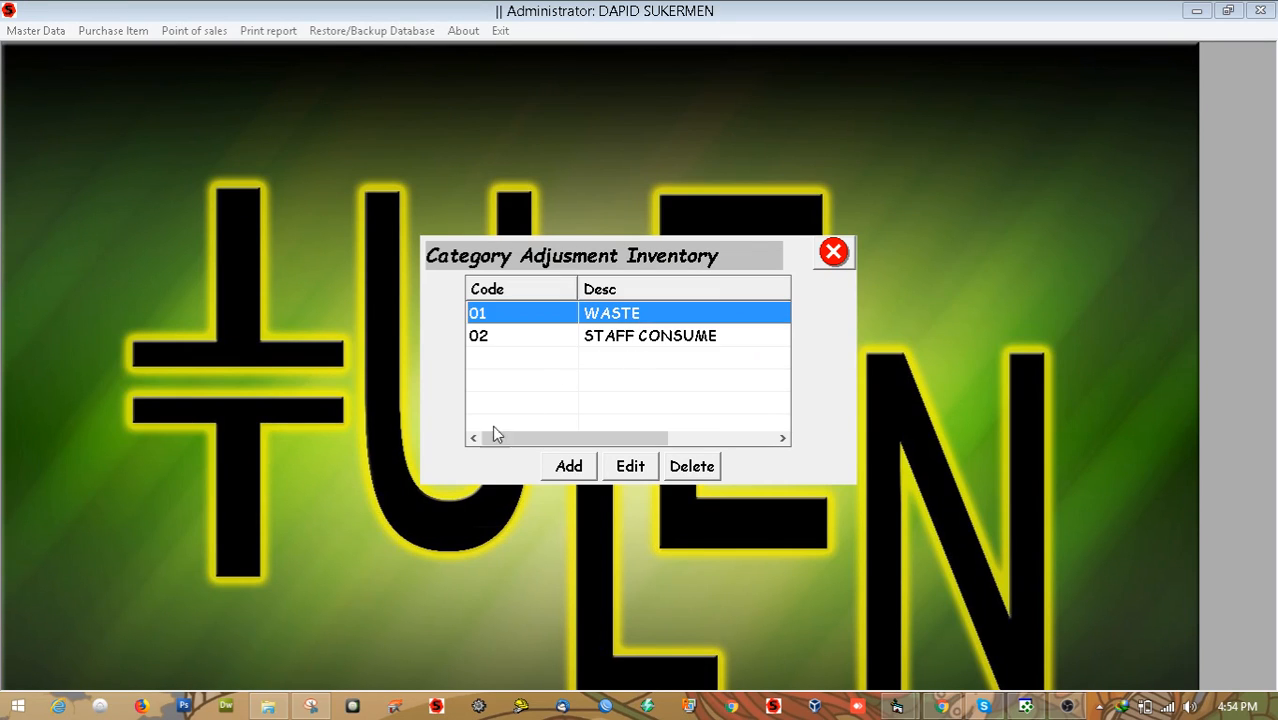
pyautogui.click(627, 343)
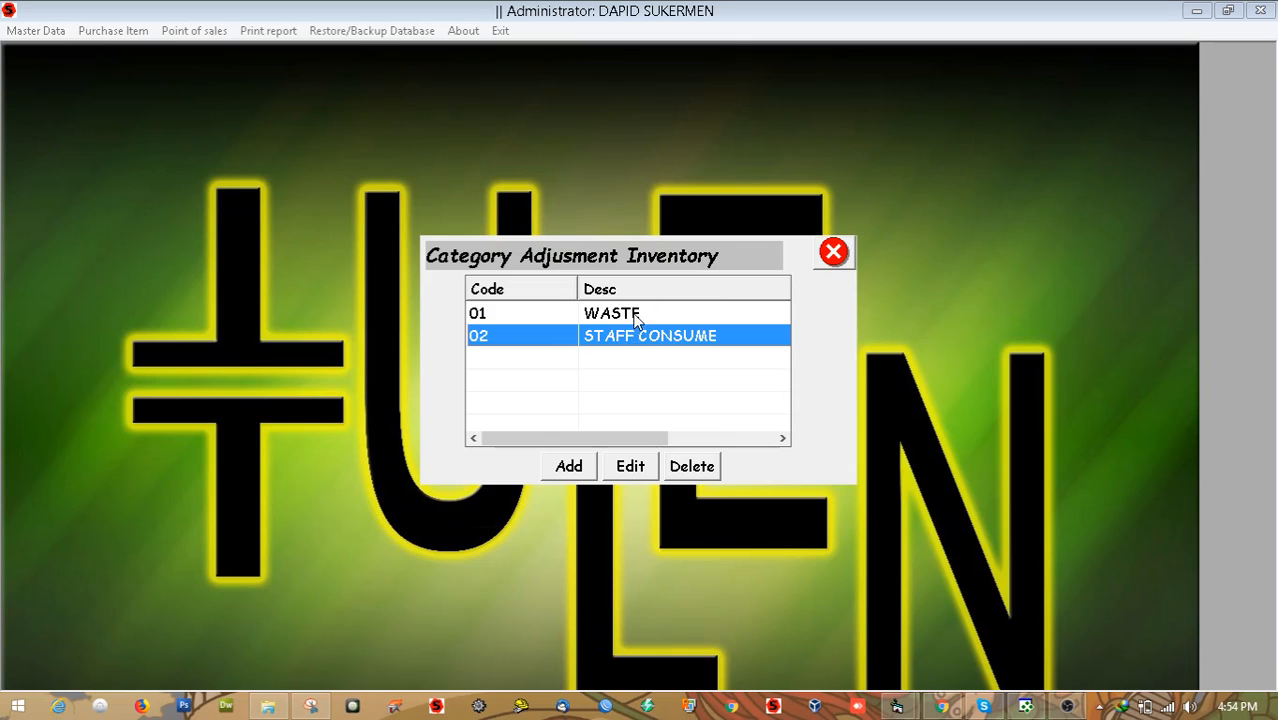
pyautogui.click(632, 318)
pyautogui.click(638, 344)
pyautogui.click(843, 250)
# Open the Closing Inventory form and set the closing date to 8/24/2018.
pyautogui.click(40, 30)
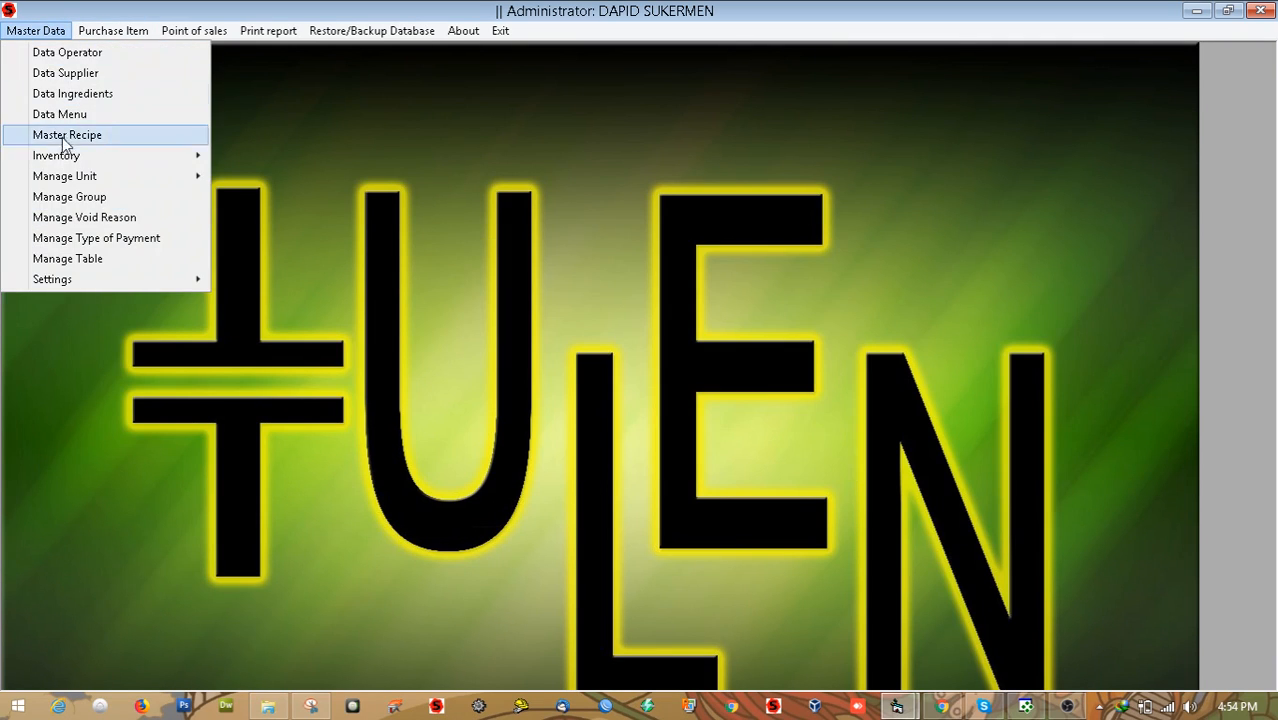
pyautogui.moveTo(63, 158)
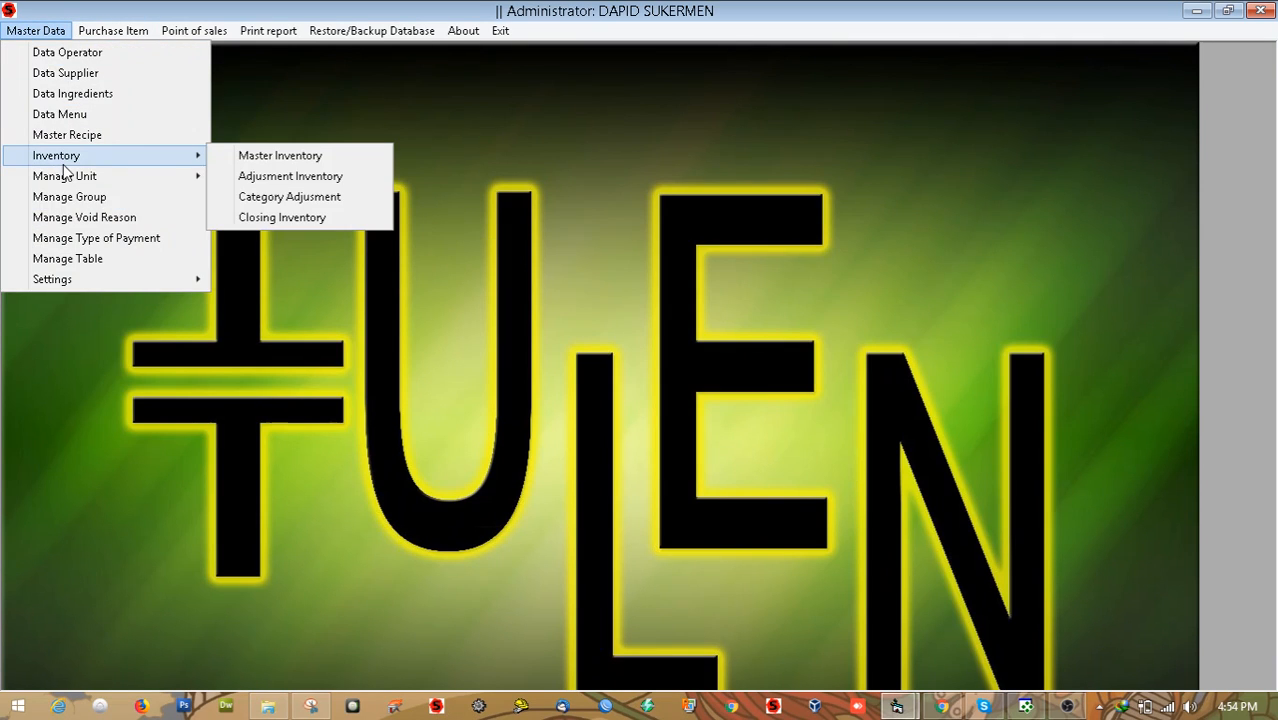
pyautogui.click(286, 222)
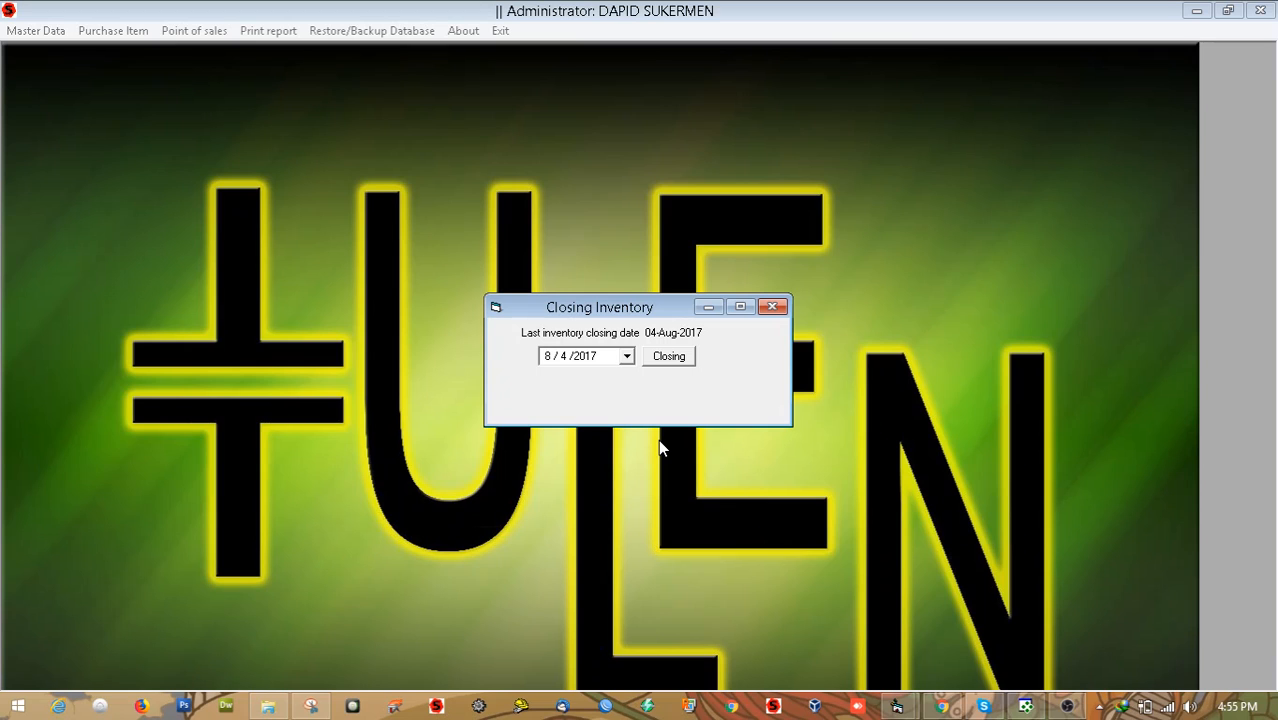
pyautogui.click(626, 356)
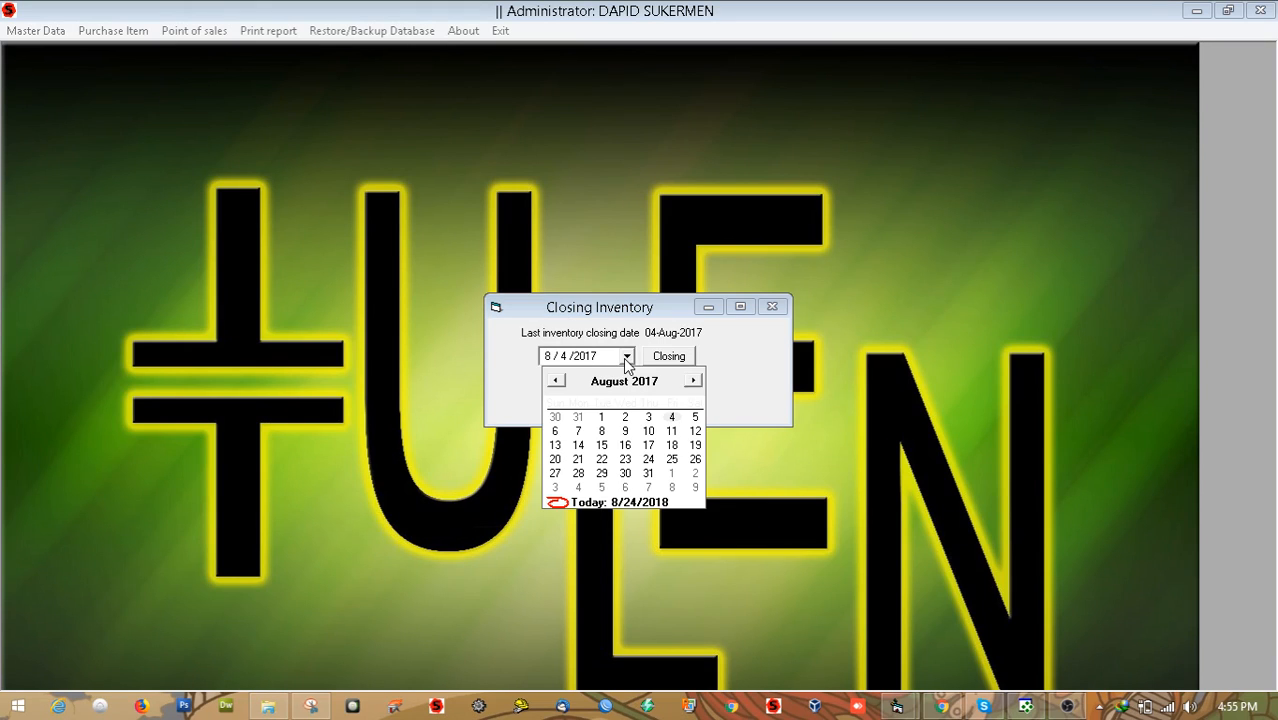
pyautogui.click(563, 505)
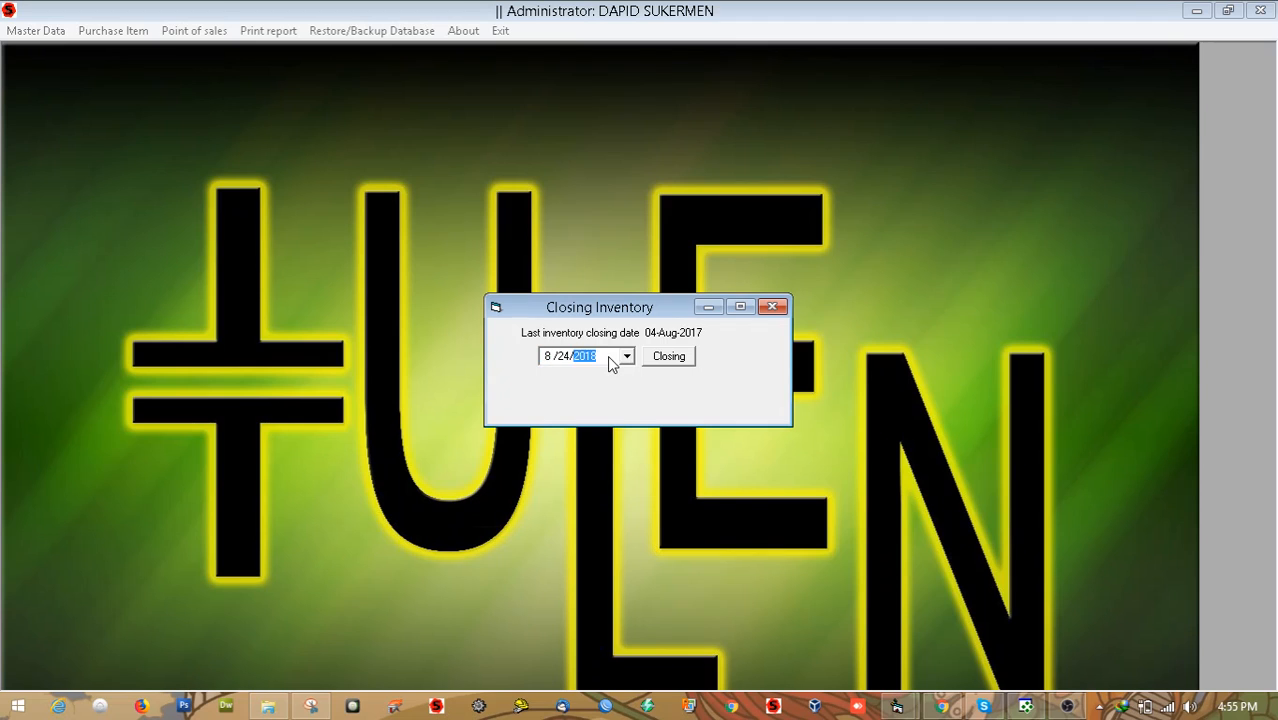
pyautogui.click(626, 356)
pyautogui.click(563, 505)
# Set the inventory closing date to 8/23/2018, run the closing with confirmation, and close the form.
pyautogui.click(600, 360)
pyautogui.click(563, 358)
pyautogui.click(604, 358)
pyautogui.click(626, 356)
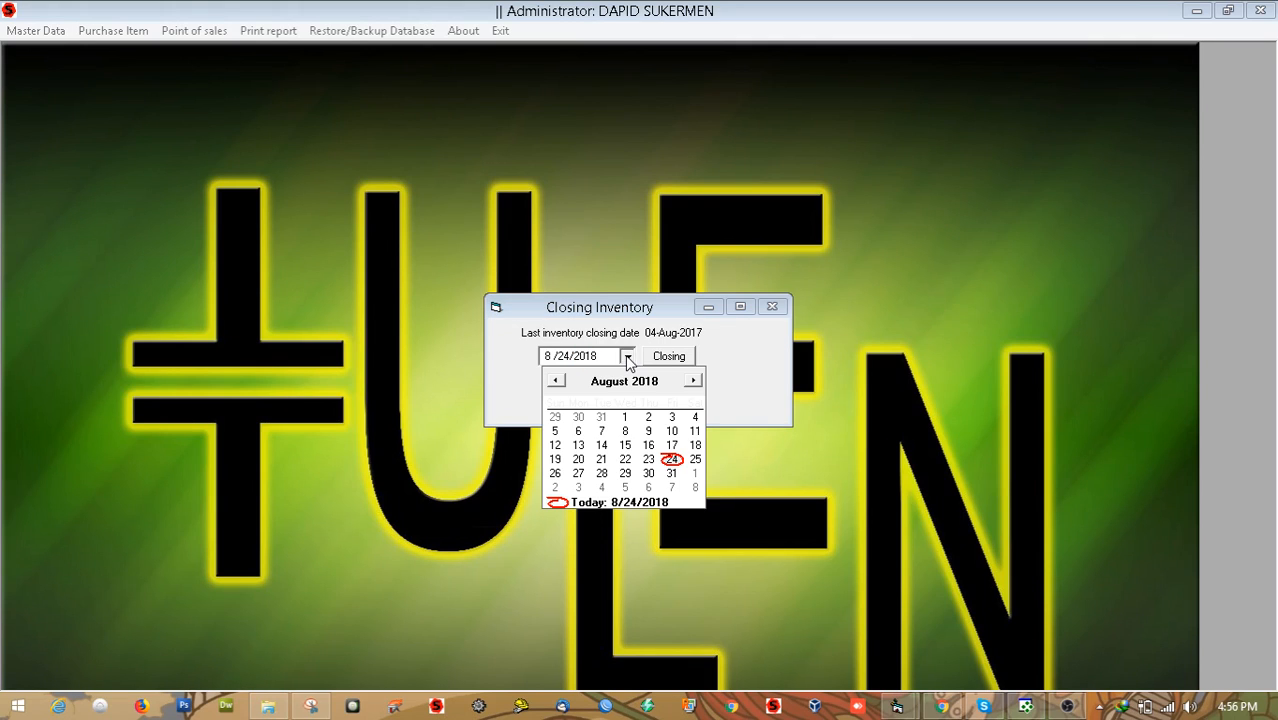
pyautogui.click(648, 460)
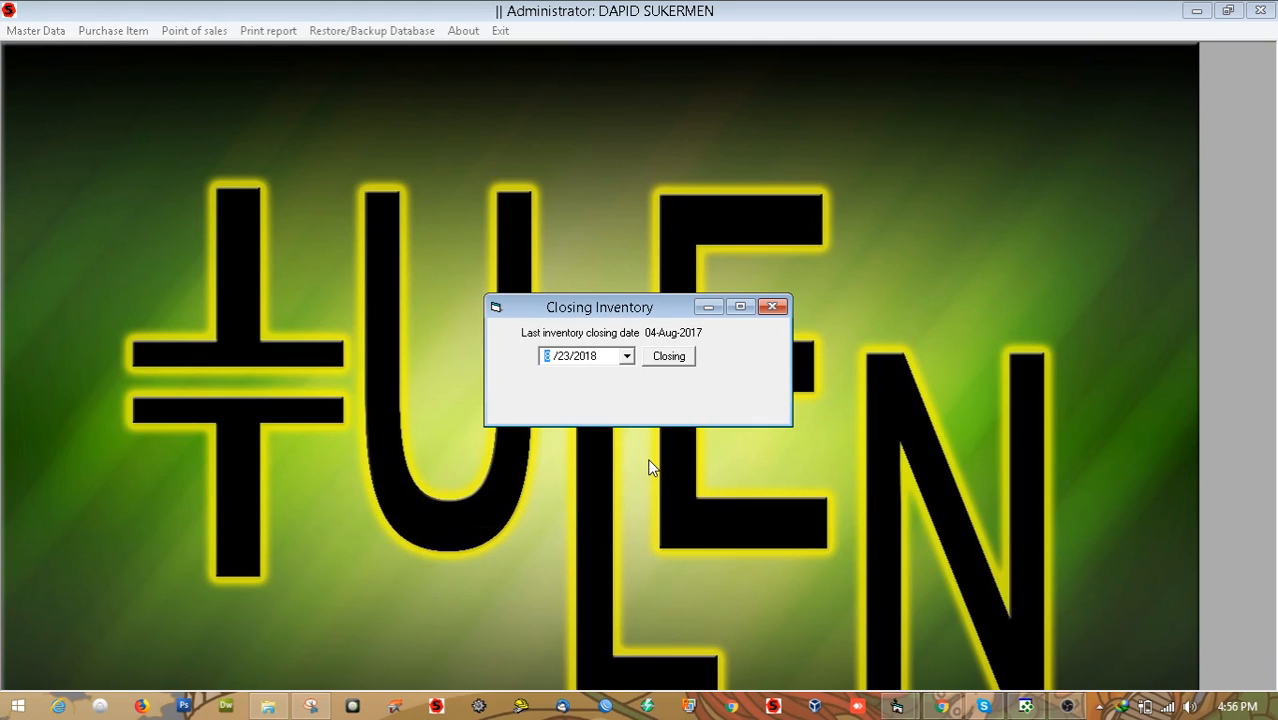
pyautogui.click(669, 358)
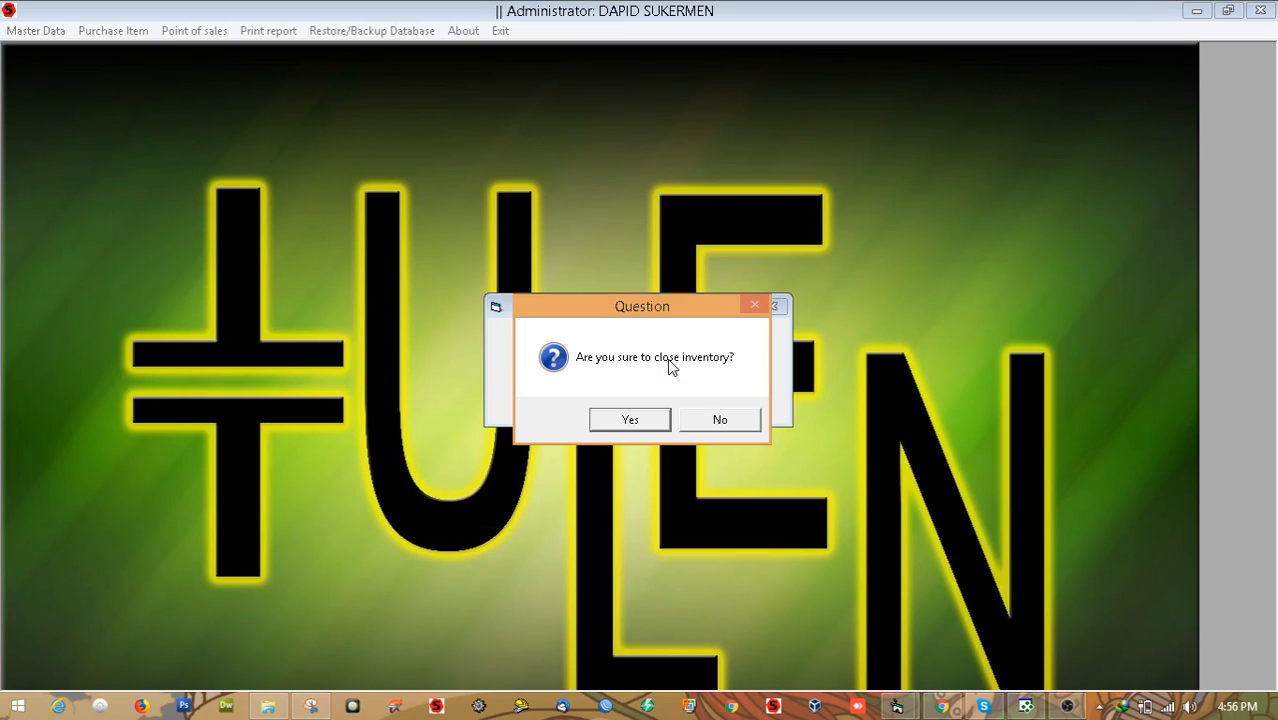
pyautogui.click(630, 420)
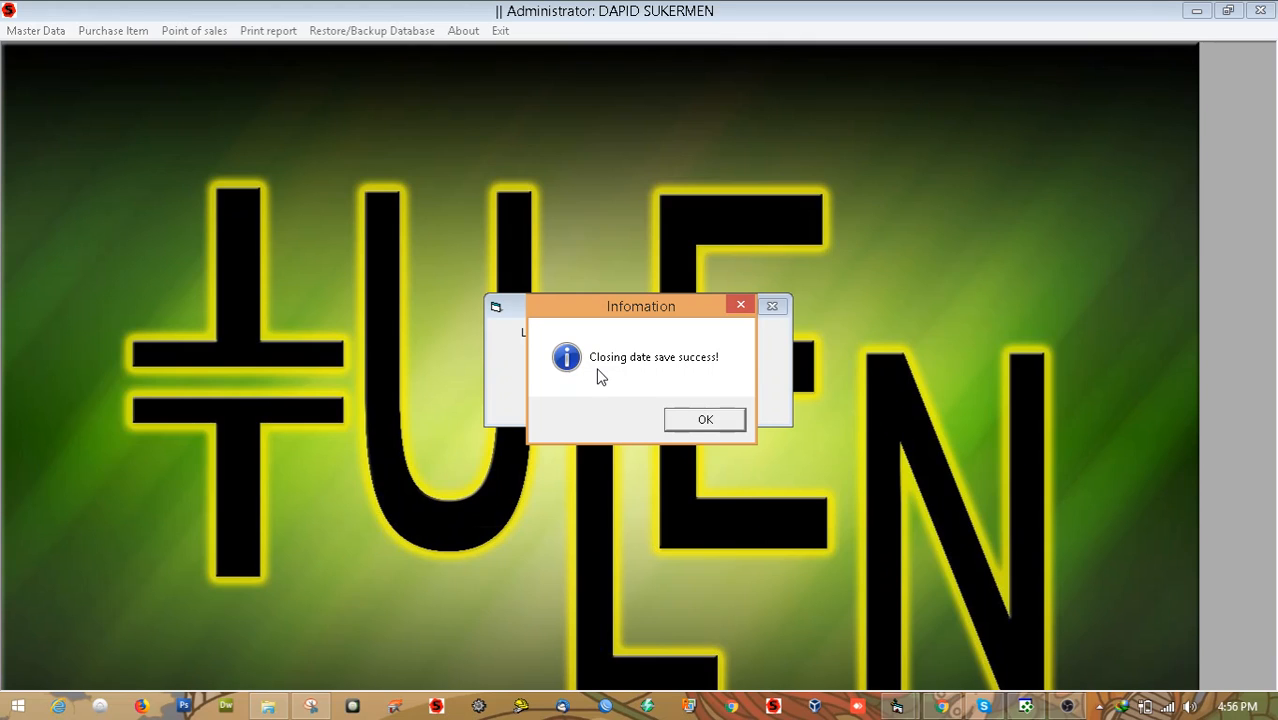
pyautogui.click(704, 422)
pyautogui.click(704, 422)
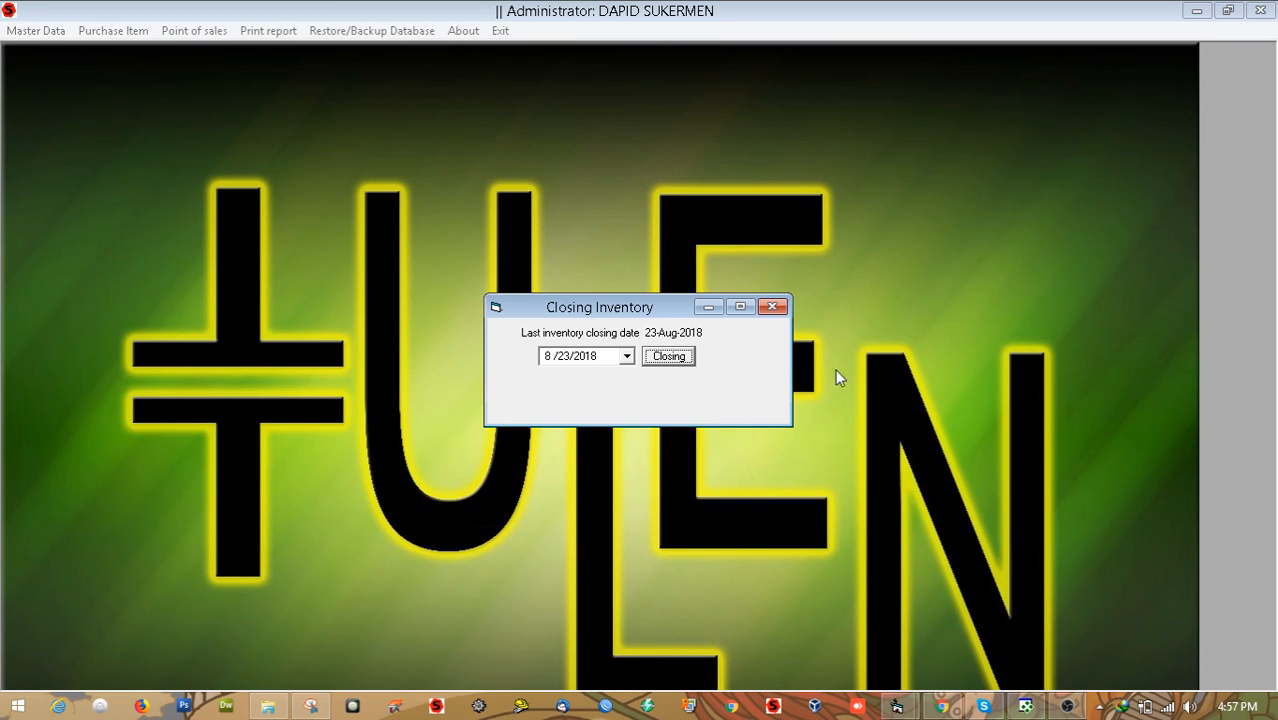
pyautogui.click(775, 307)
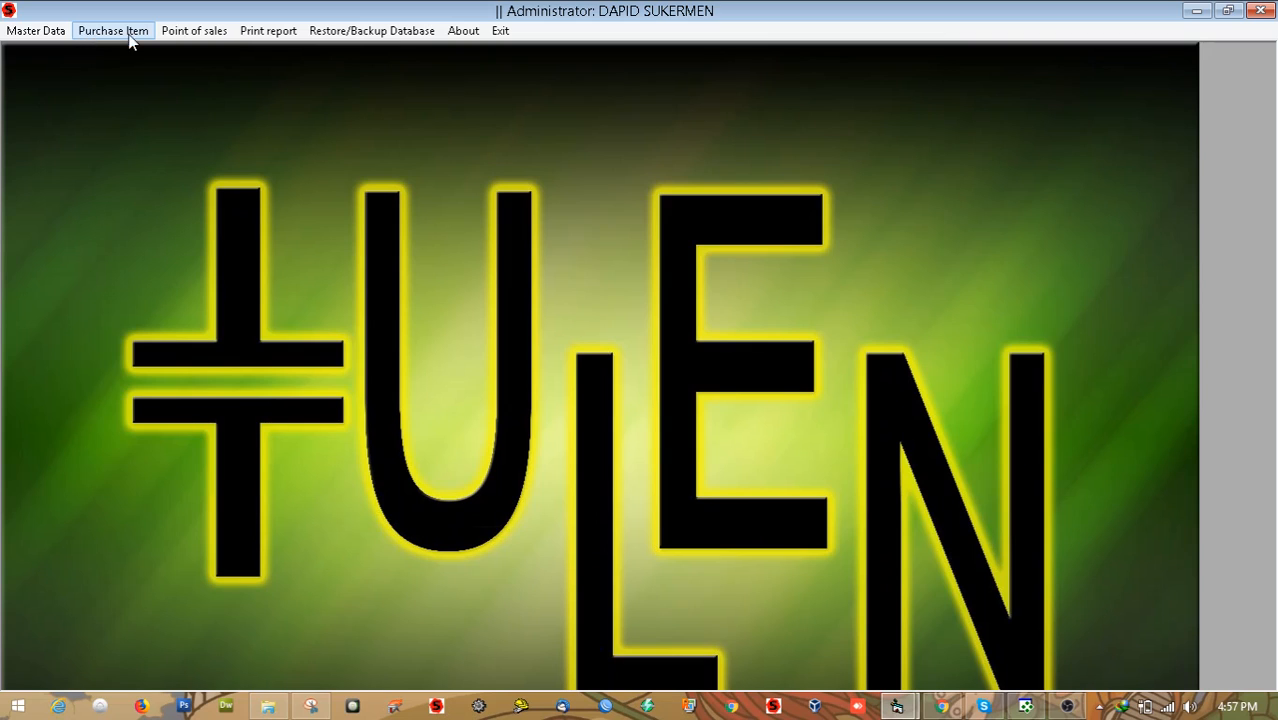
# Reopen the Closing Inventory form to check the last inventory closing date, and close the form.
pyautogui.click(52, 33)
pyautogui.moveTo(200, 157)
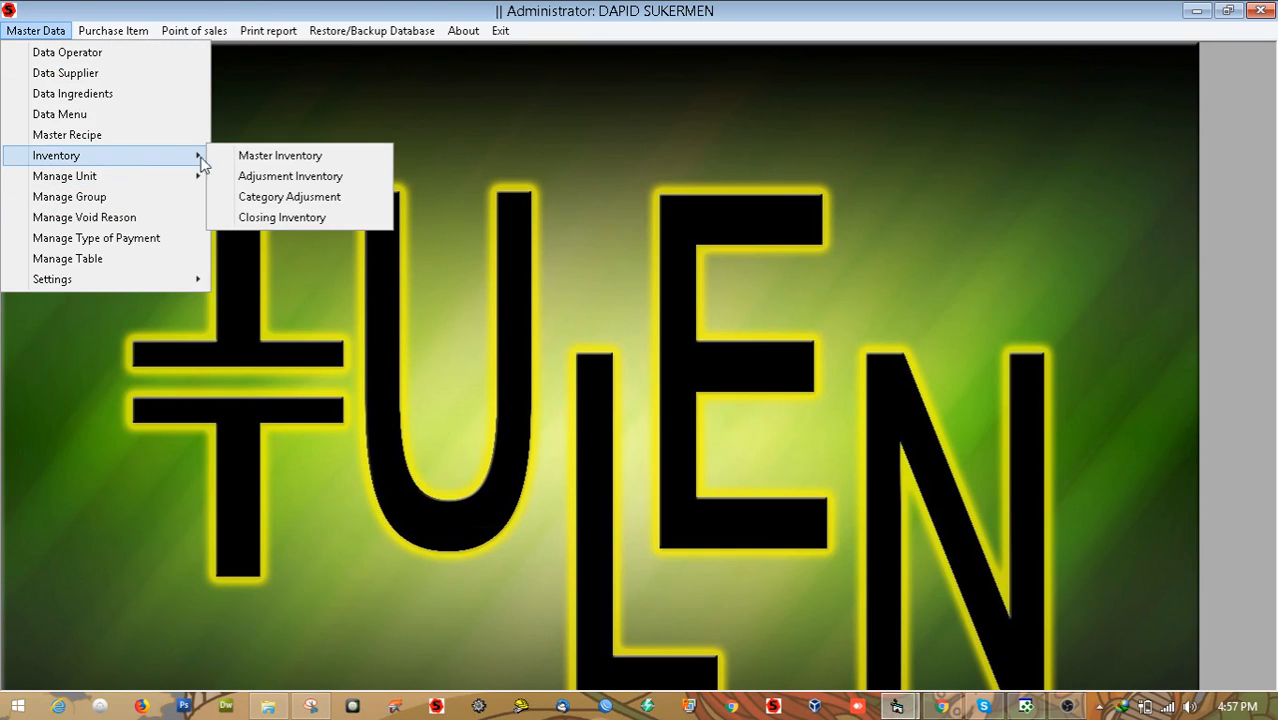
pyautogui.click(360, 217)
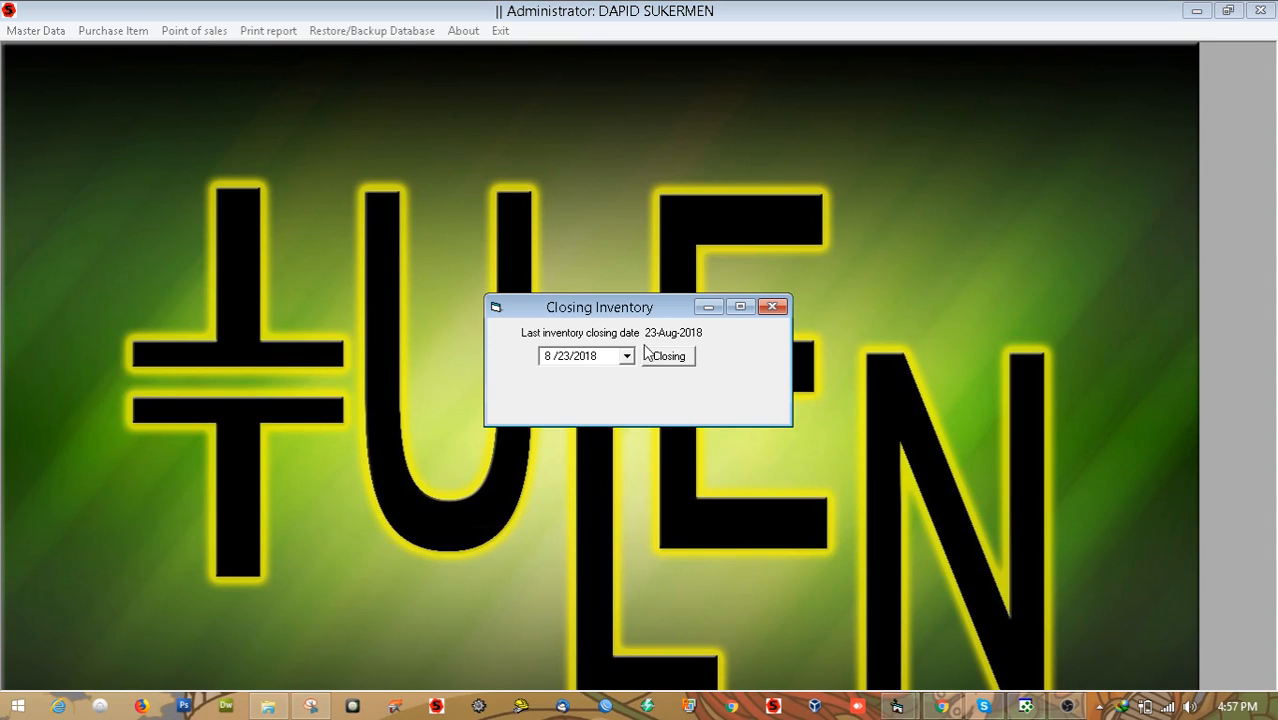
pyautogui.click(773, 306)
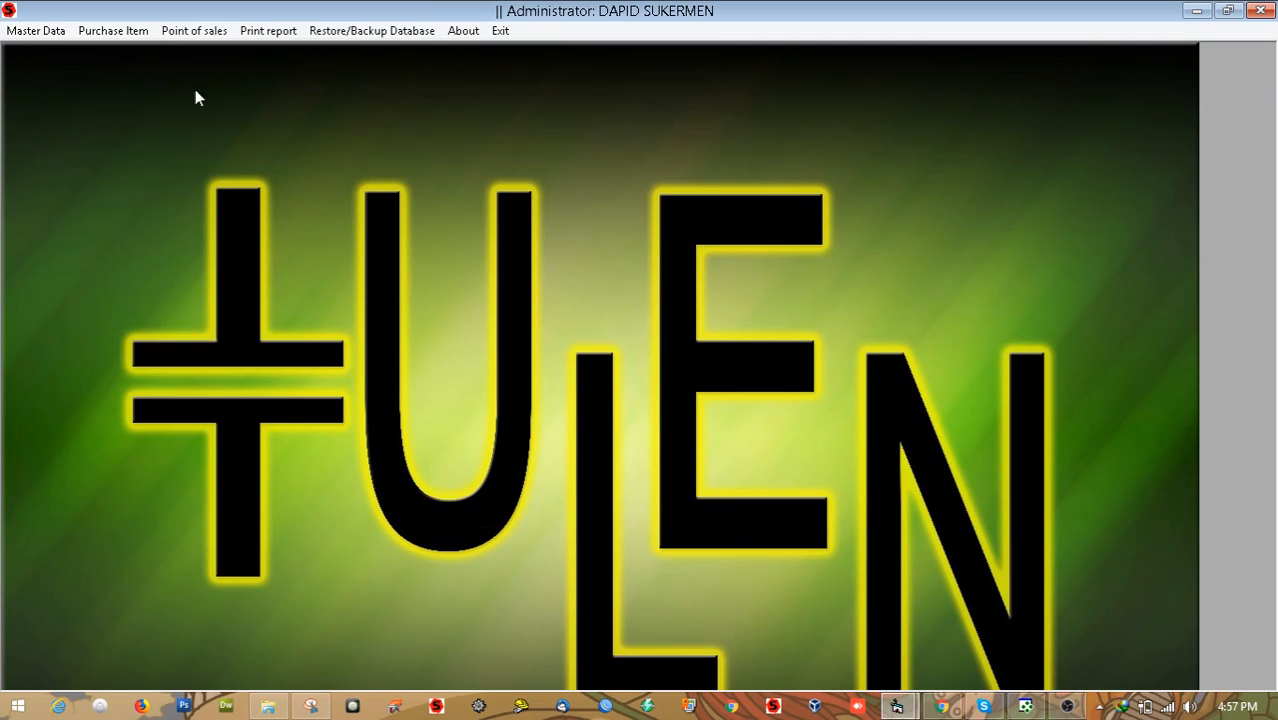
# Try to open bill TR000157 for editing in Point of Sales, dismiss the message, and close the window.
pyautogui.click(188, 31)
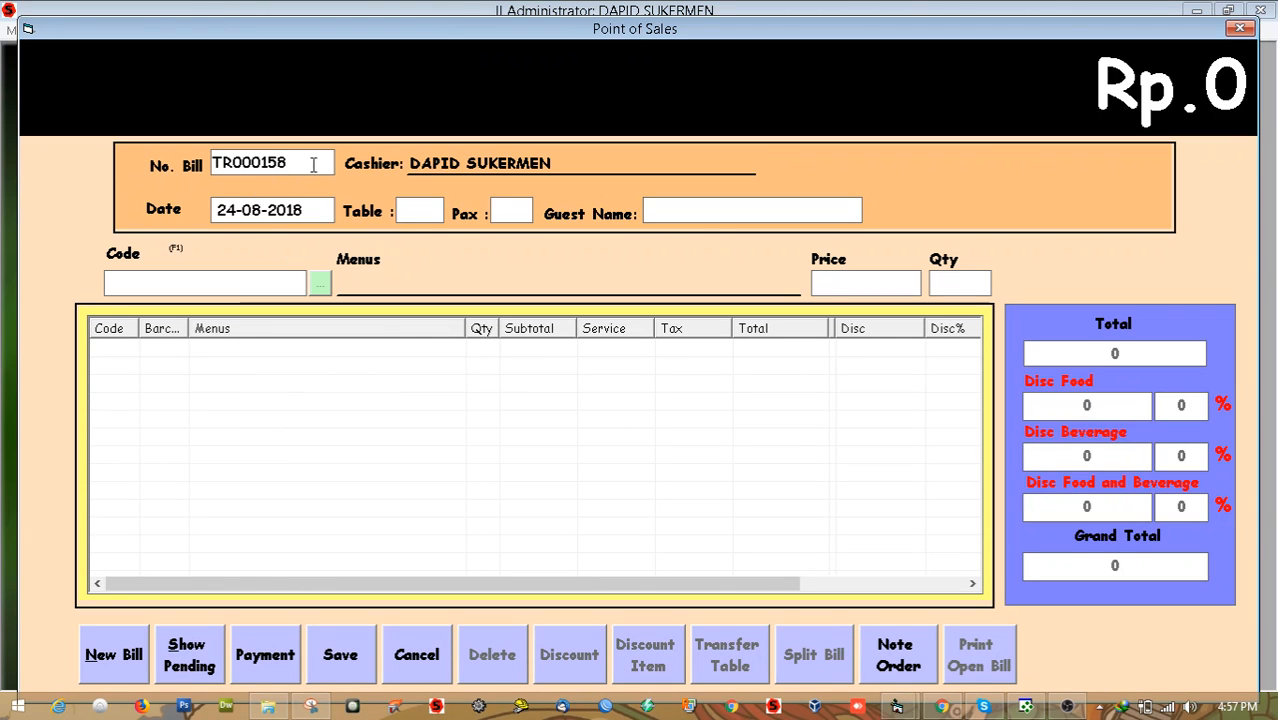
pyautogui.press('BackSpace')
pyautogui.write('7')
pyautogui.press('Return')
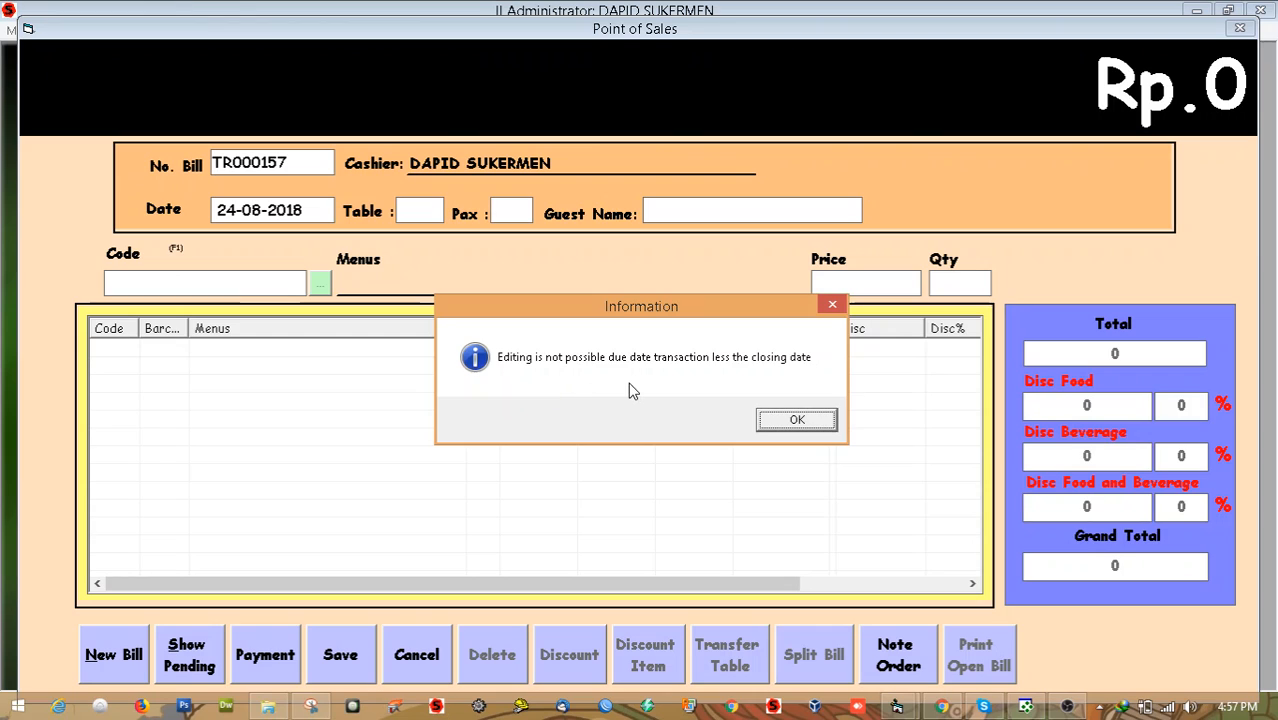
pyautogui.click(812, 428)
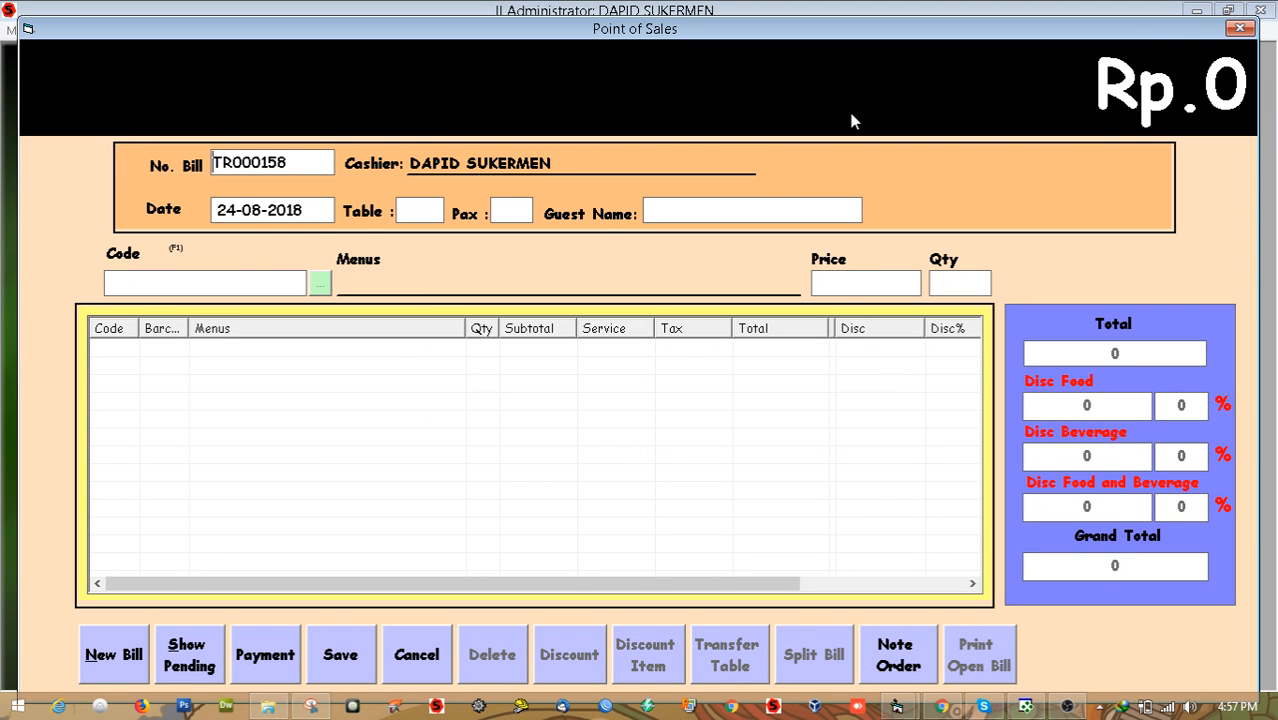
pyautogui.click(1240, 28)
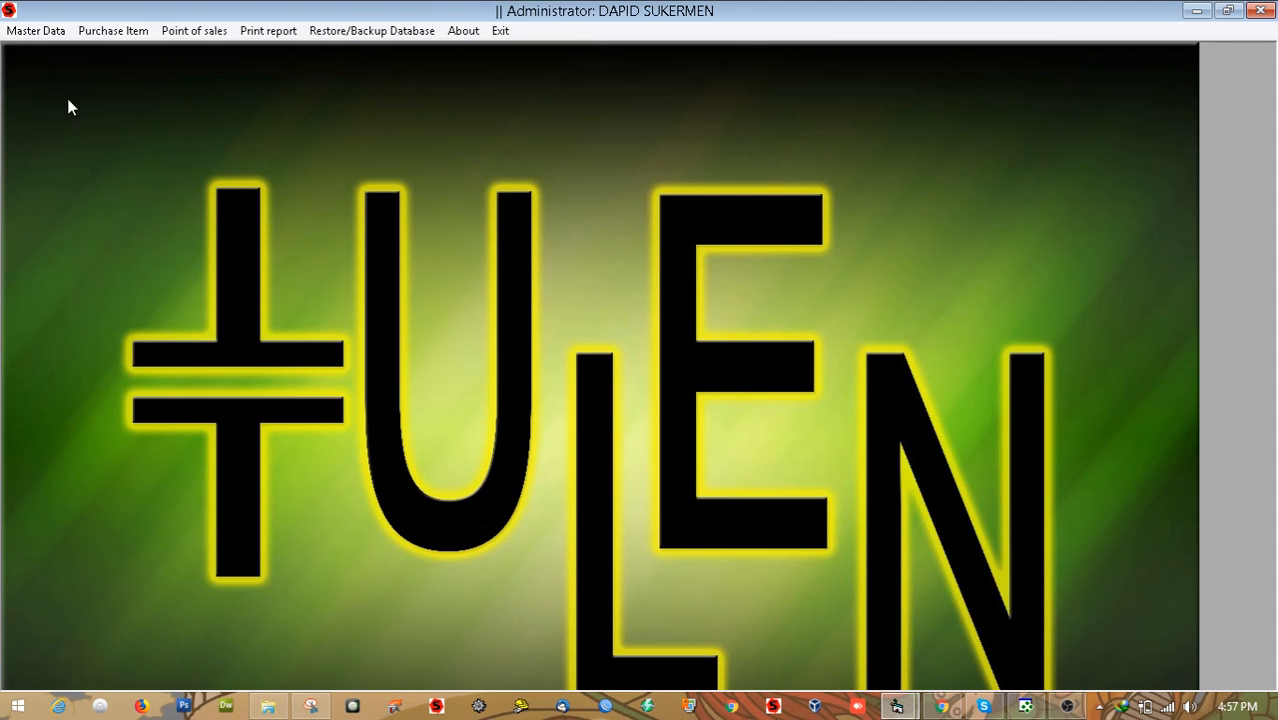
# In the purchase item form, look up invoice IN000002 and try to open IN000001, cancel the entry, and close the form.
pyautogui.click(113, 31)
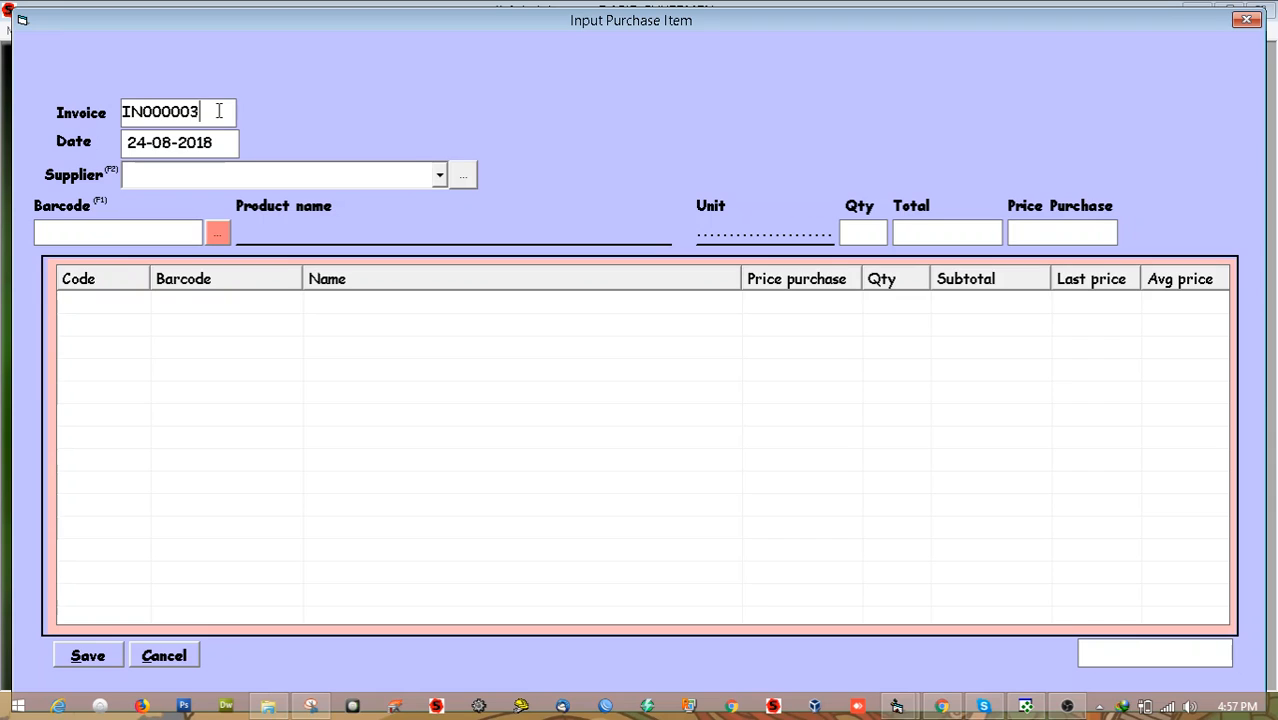
pyautogui.press('BackSpace')
pyautogui.write('2')
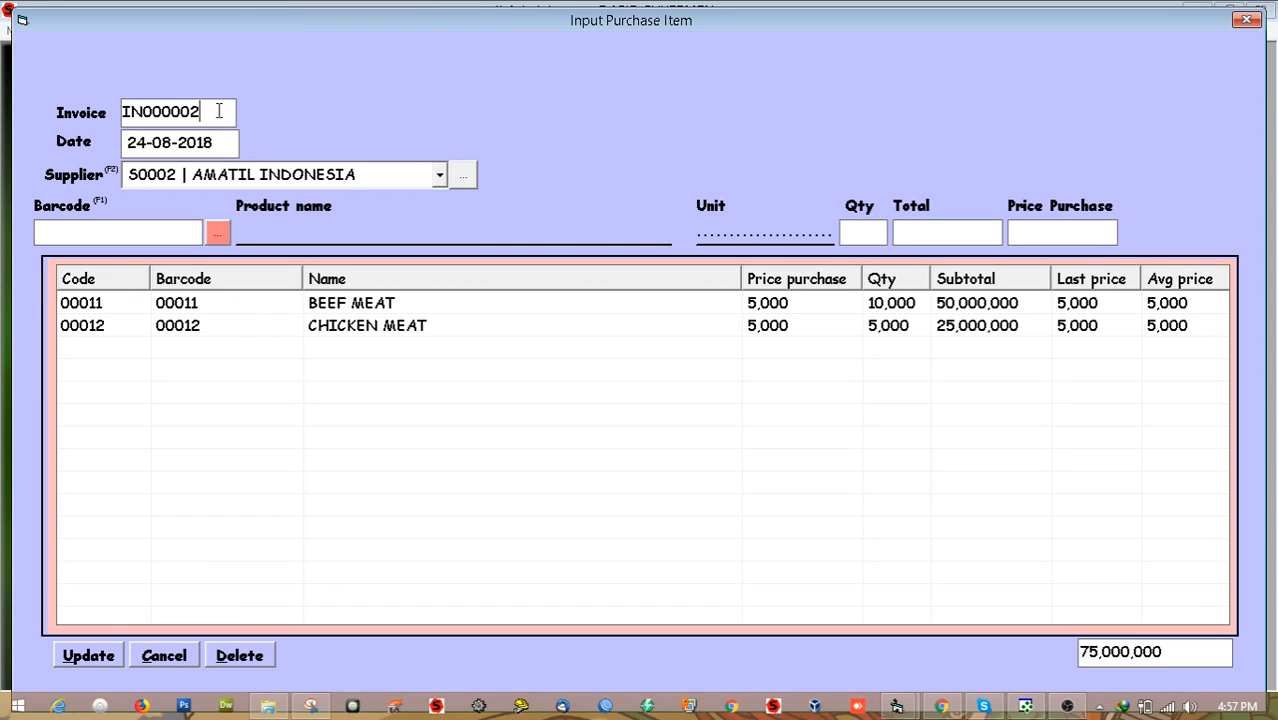
pyautogui.press('BackSpace')
pyautogui.write('1')
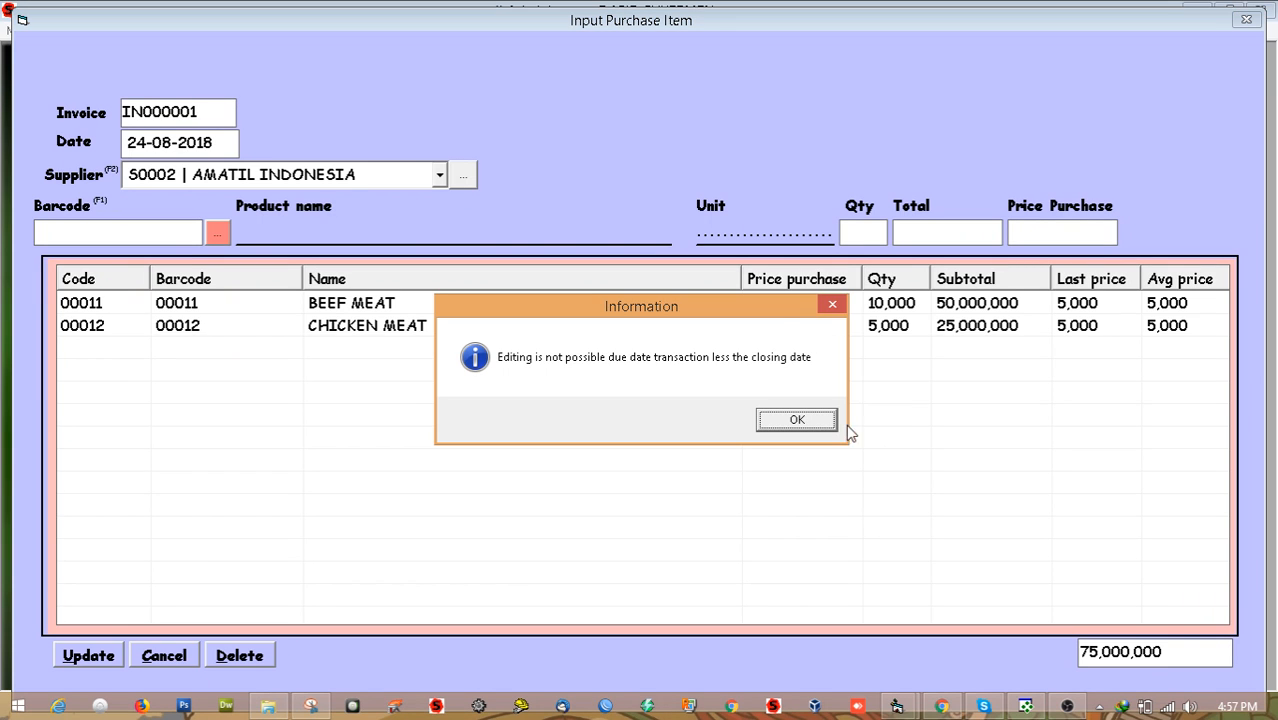
pyautogui.click(803, 419)
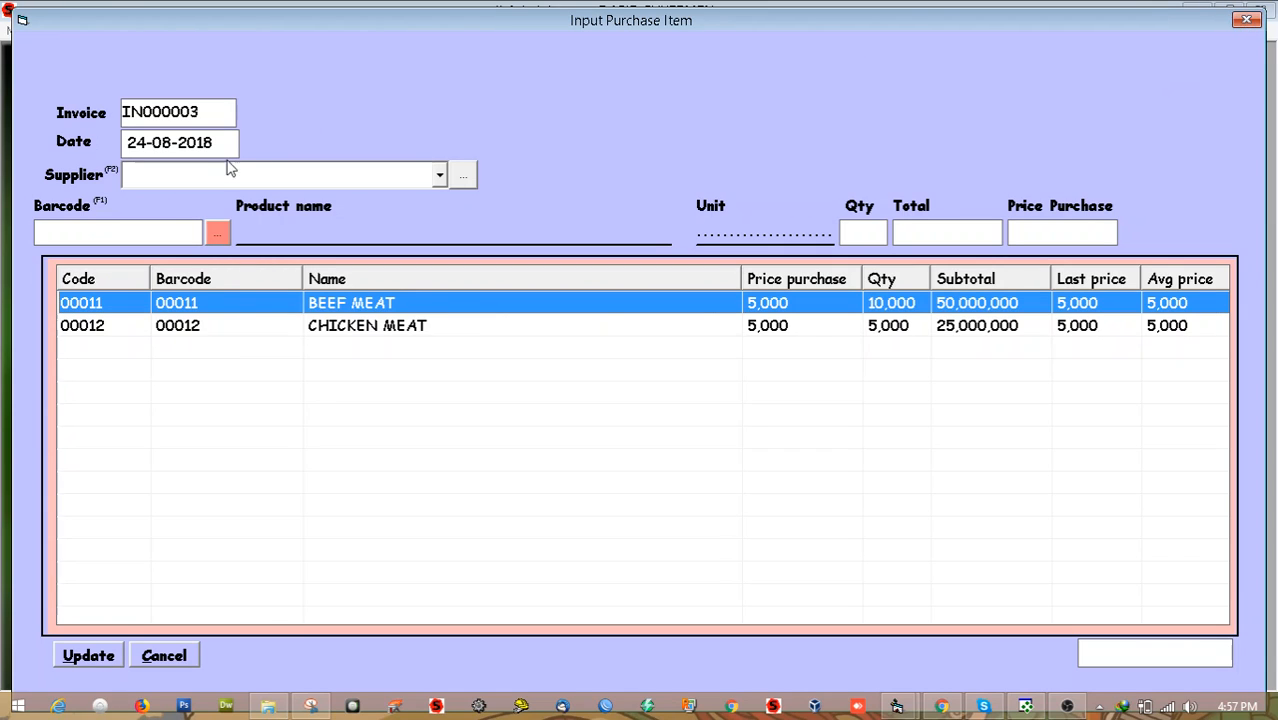
pyautogui.click(218, 112)
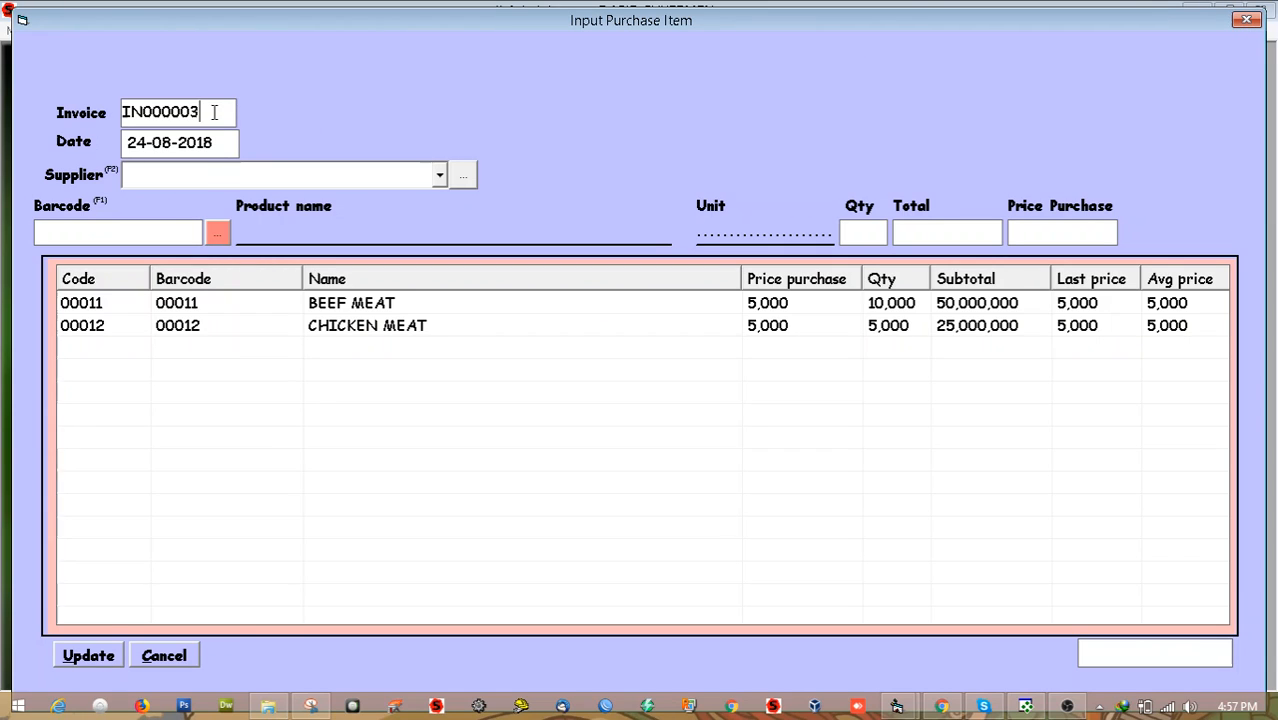
pyautogui.click(163, 660)
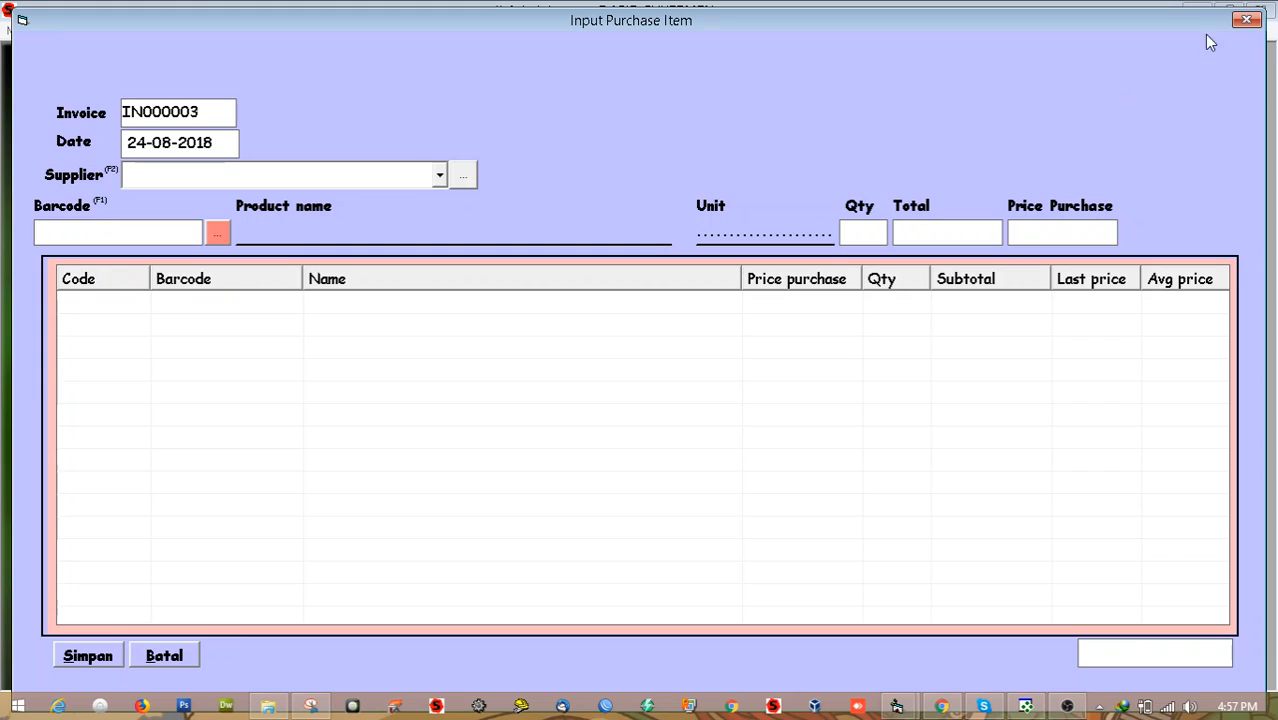
pyautogui.click(1246, 19)
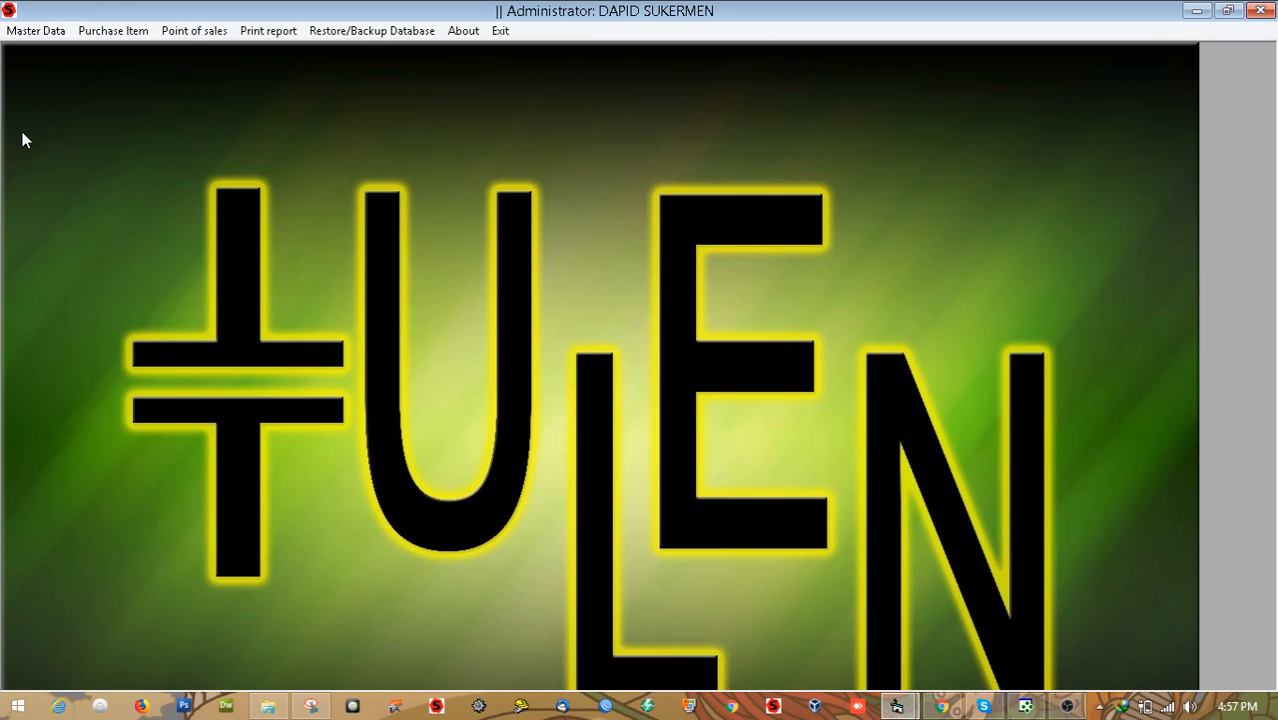
# Open adjustment 00001 for editing in Adjustment Inventory, examine its date and items, and close the window without saving.
pyautogui.click(33, 38)
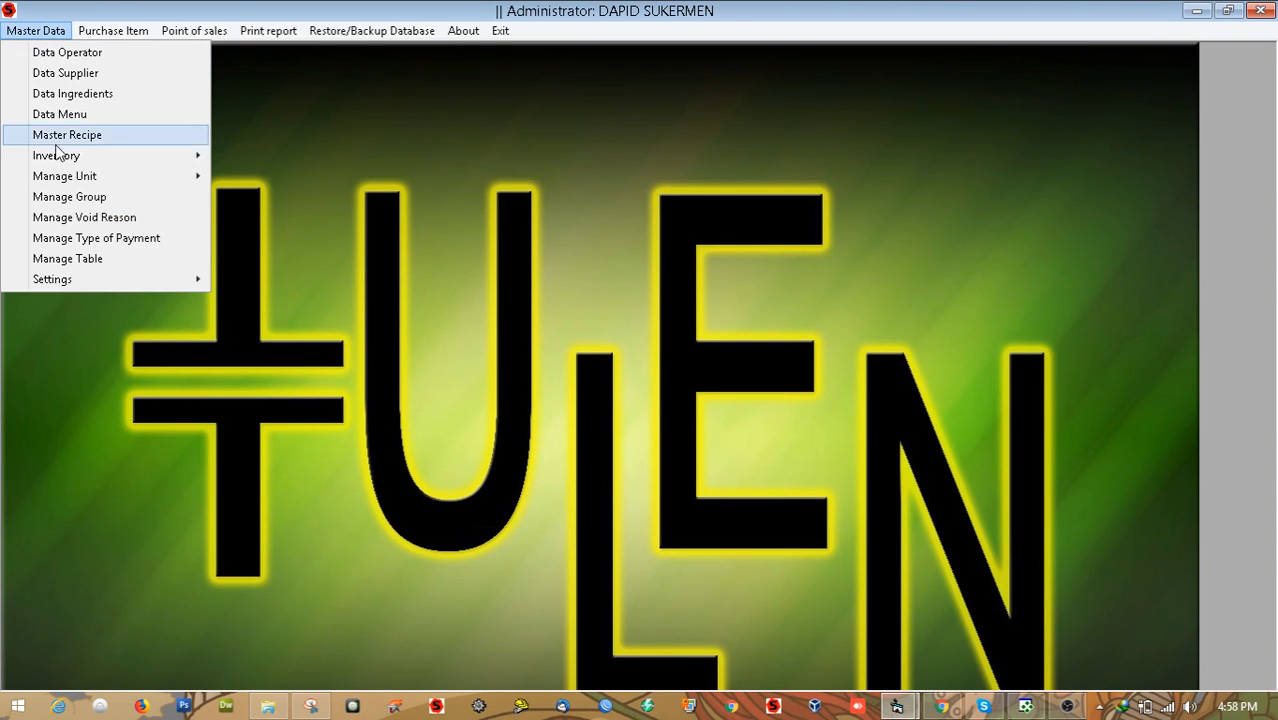
pyautogui.moveTo(68, 158)
pyautogui.click(276, 178)
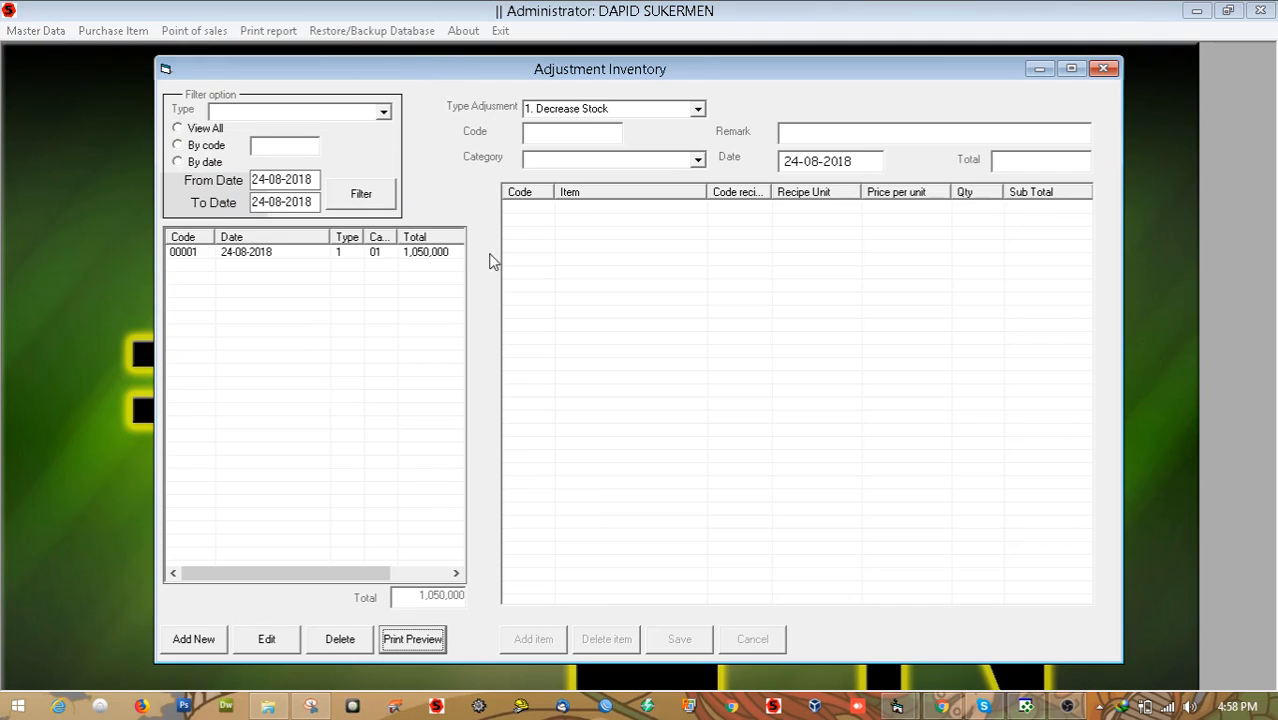
pyautogui.click(235, 251)
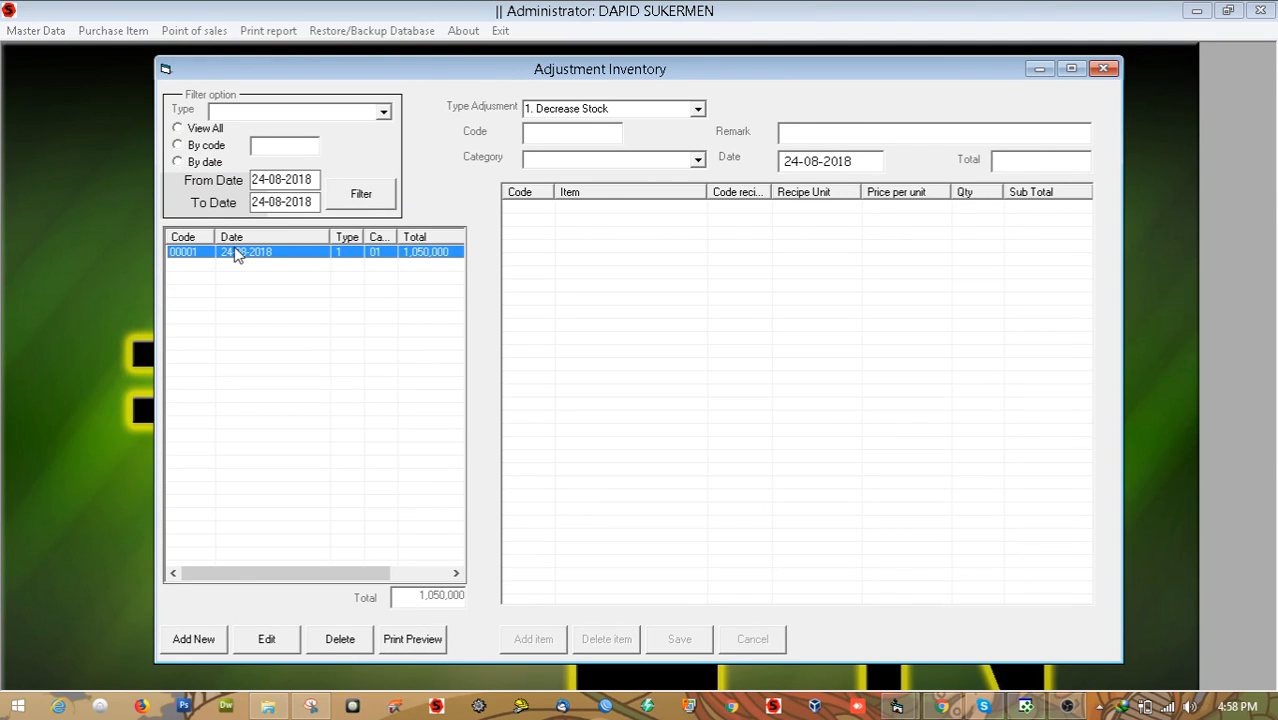
pyautogui.click(266, 639)
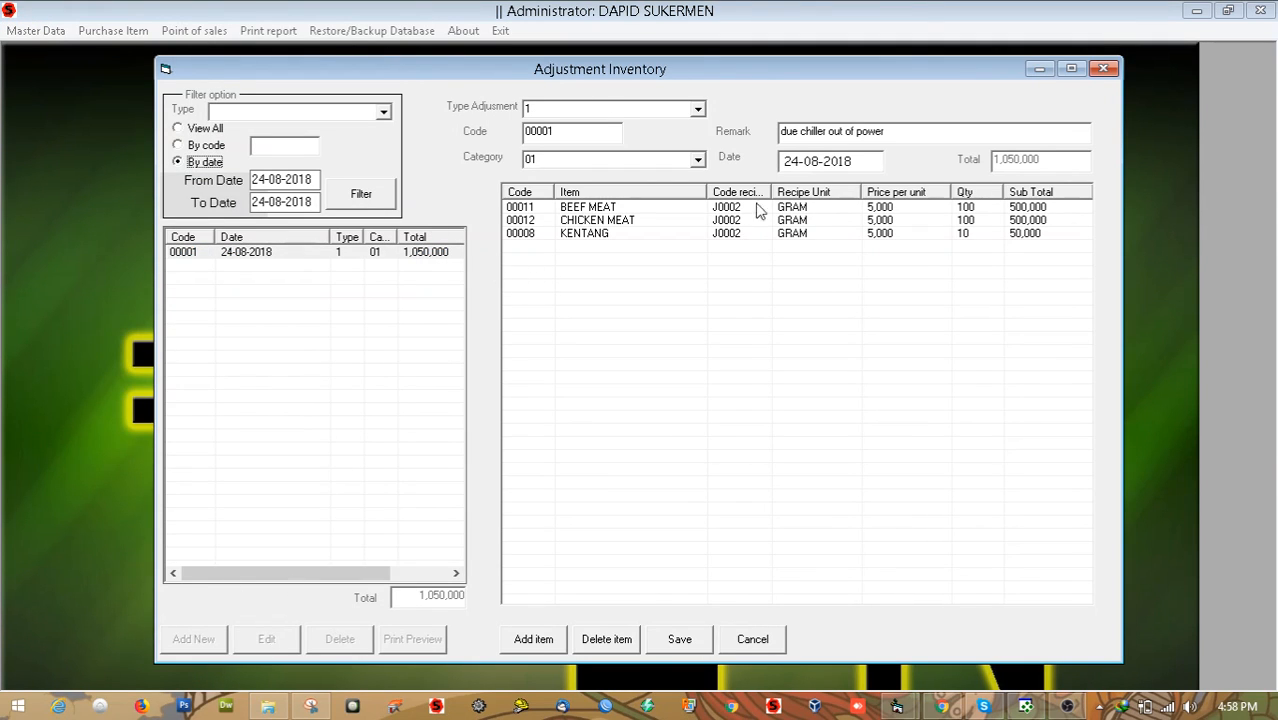
pyautogui.click(804, 162)
pyautogui.click(786, 162)
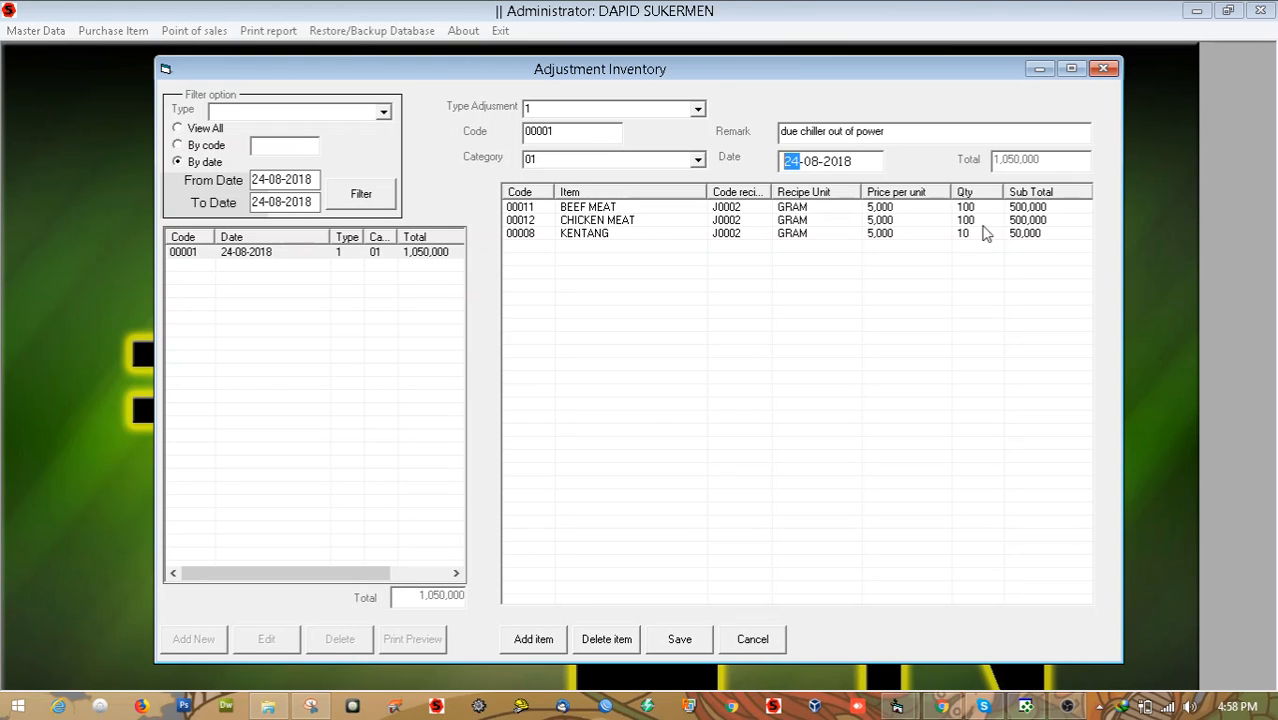
pyautogui.click(1104, 69)
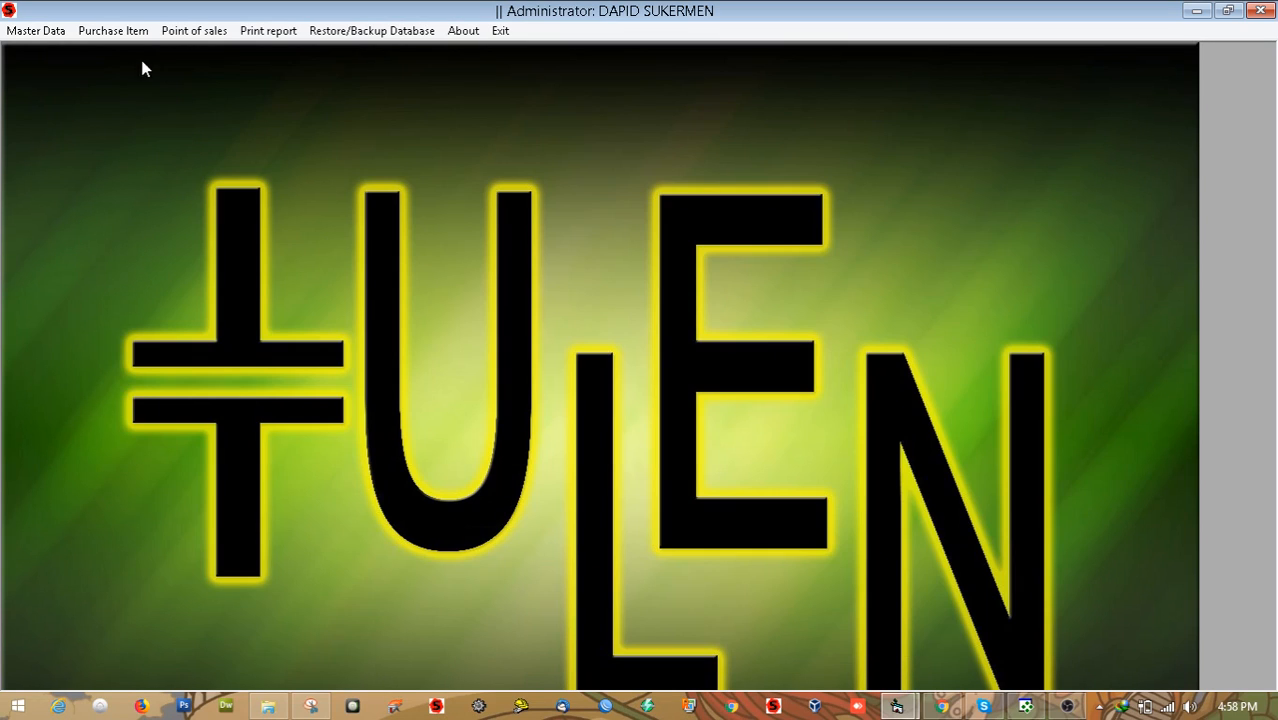
# Open the Closing Inventory form once more for review and close it without changing the closing date.
pyautogui.click(36, 31)
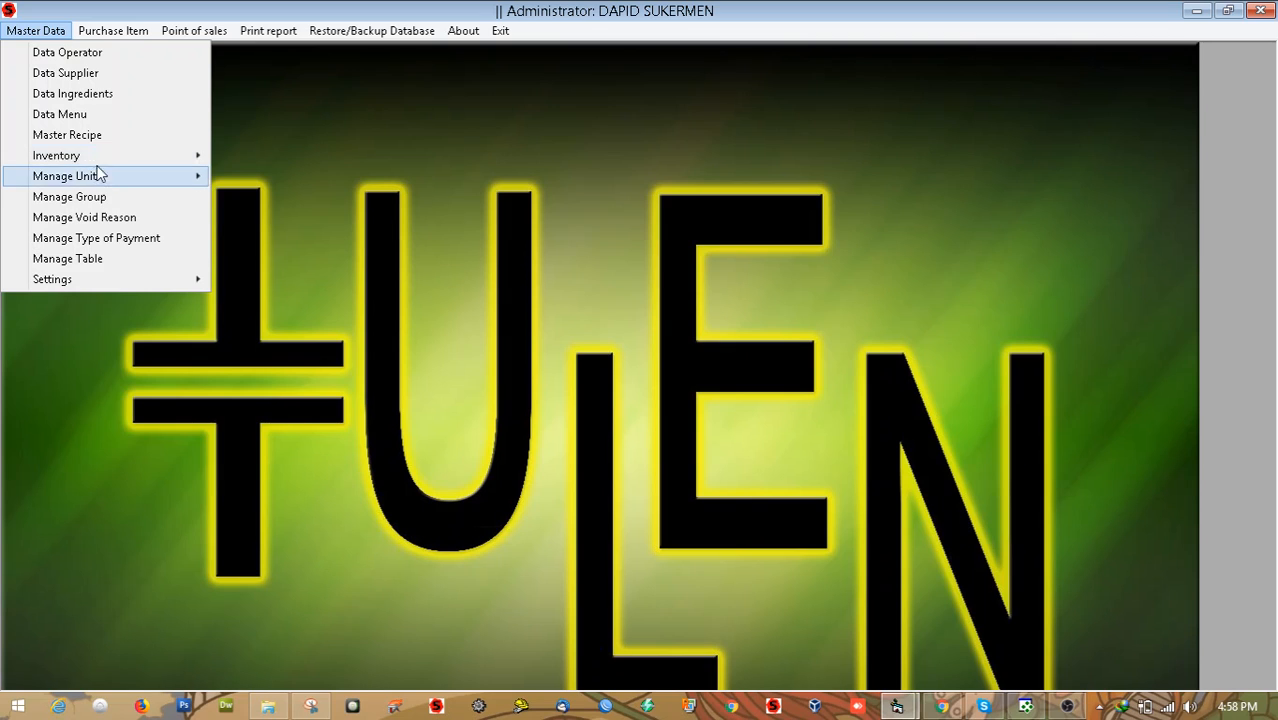
pyautogui.moveTo(108, 157)
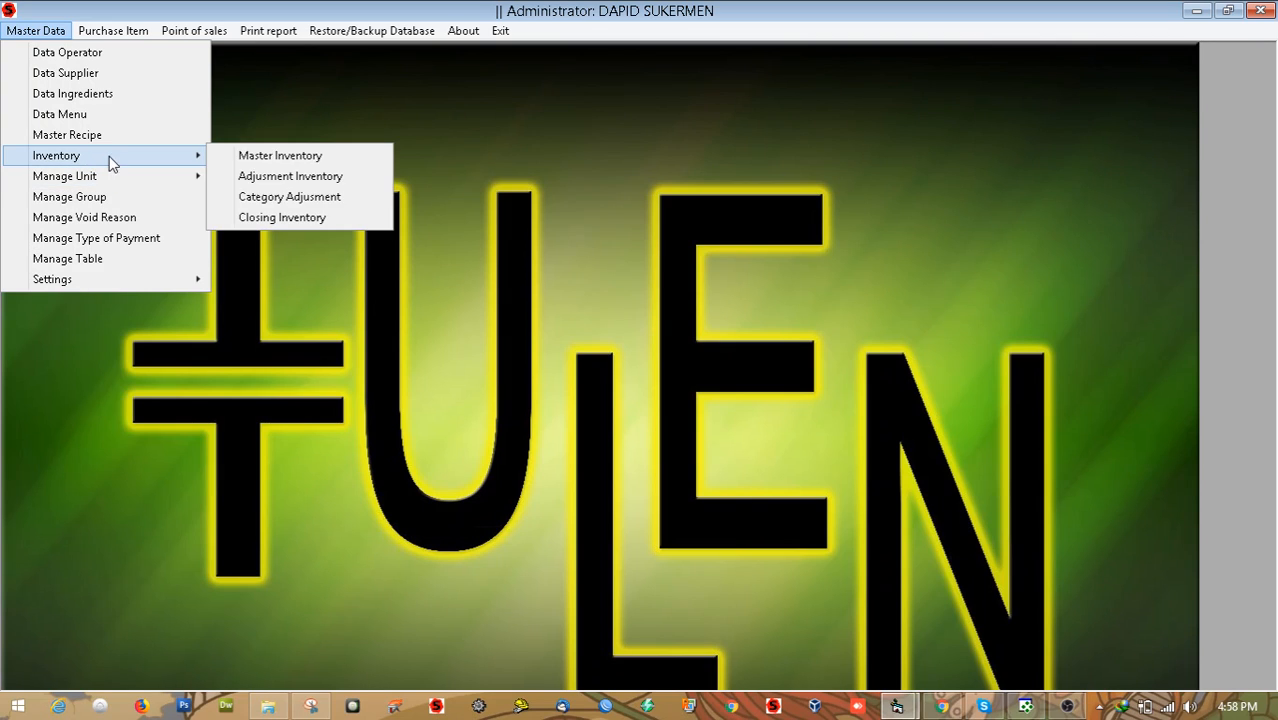
pyautogui.click(270, 218)
pyautogui.click(778, 306)
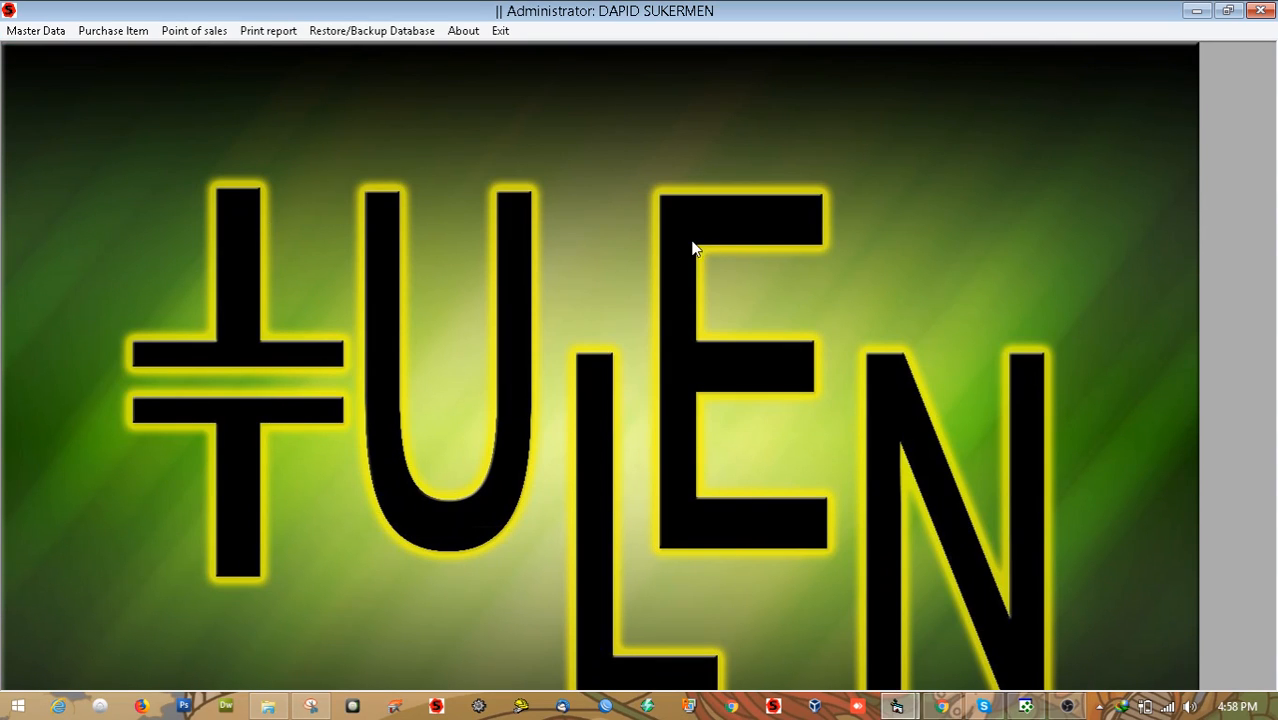
pyautogui.click(35, 33)
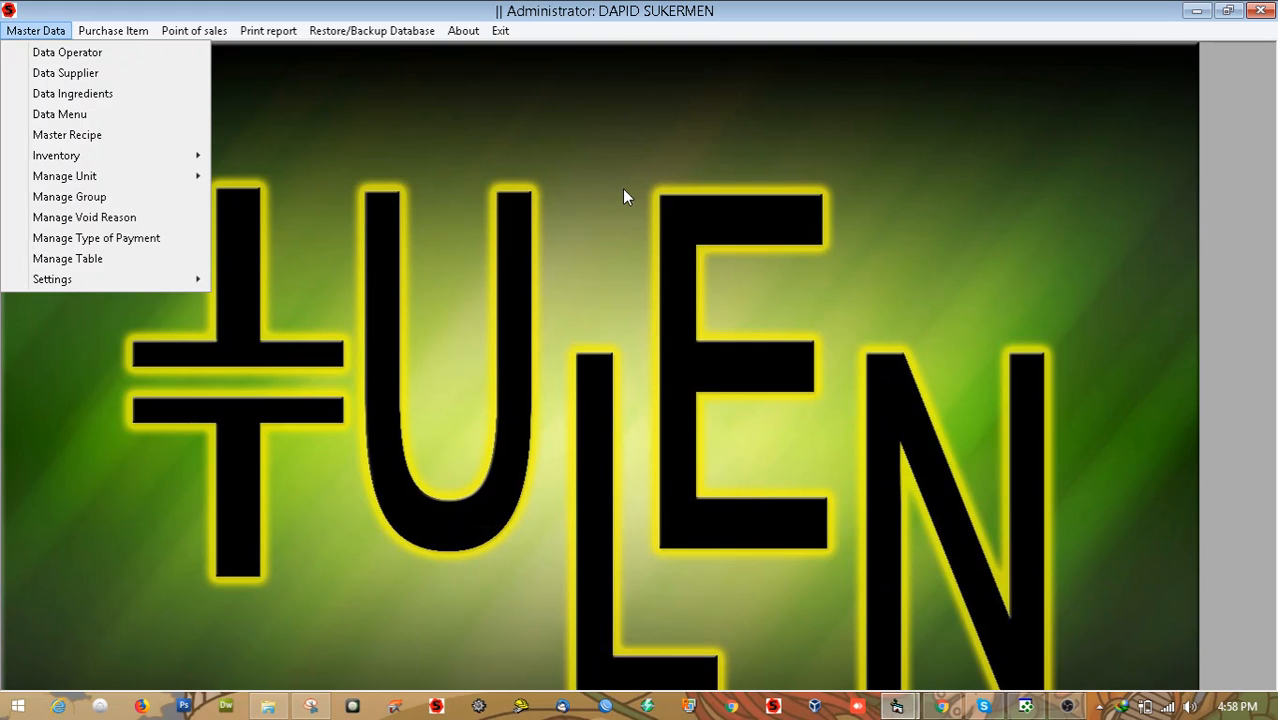
pyautogui.click(668, 226)
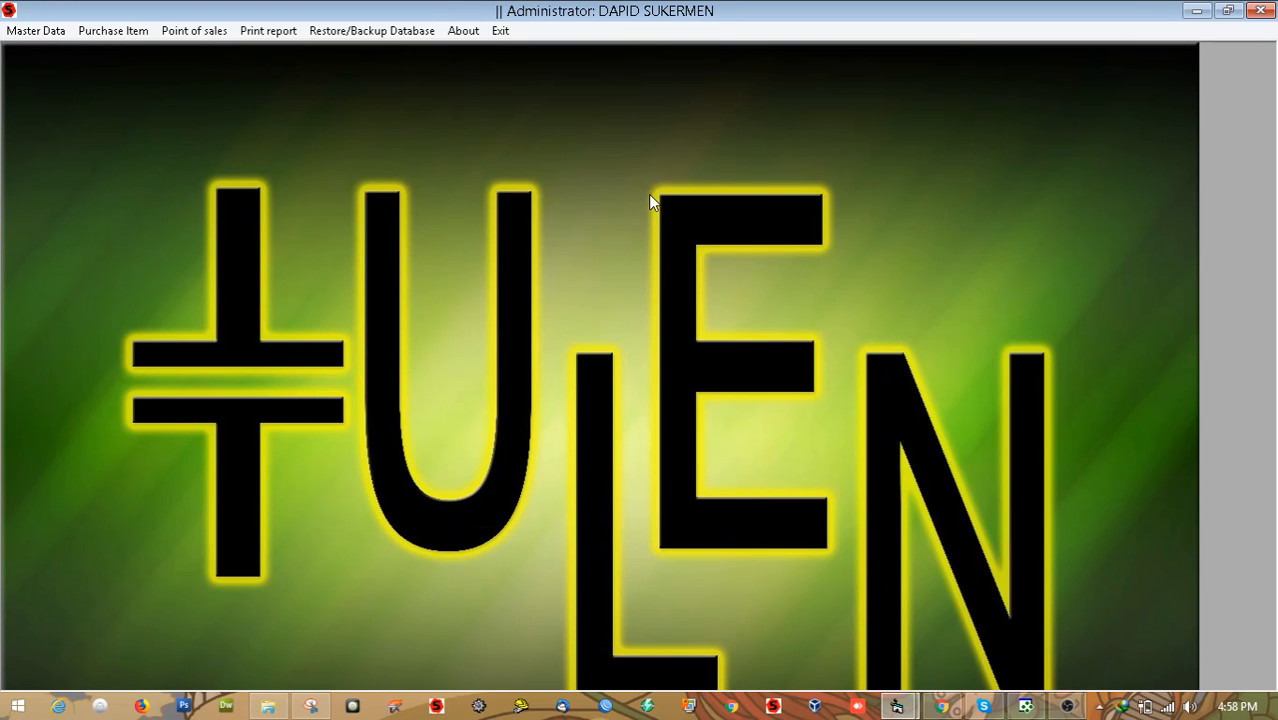
pyautogui.click(1099, 706)
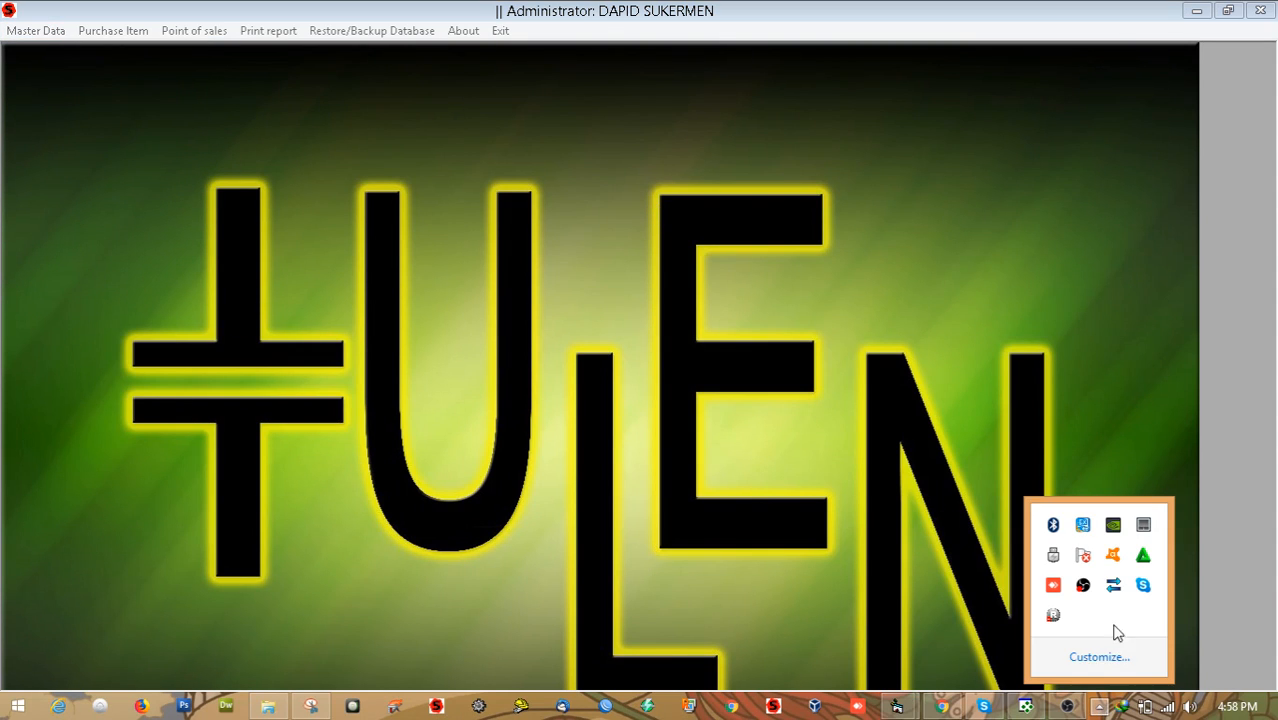